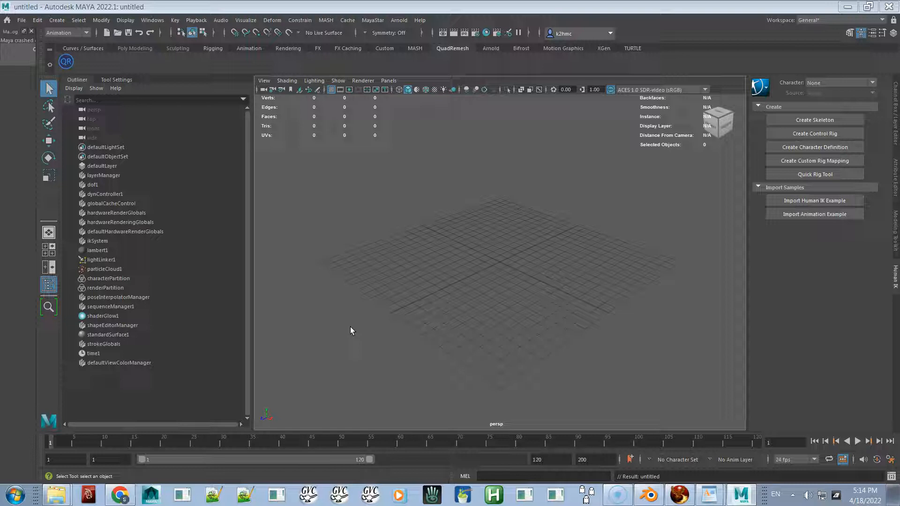
# - Load the original-size FEMALE - Bento Linden avatar from the MayaStar dev kit into the scene and view it from the front
pyautogui.click(368, 21)
pyautogui.moveTo(438, 57)
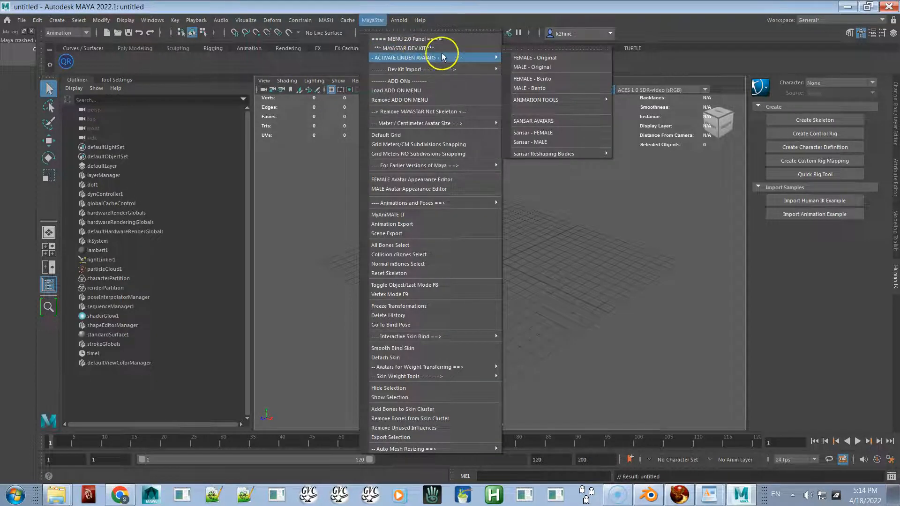
pyautogui.click(532, 78)
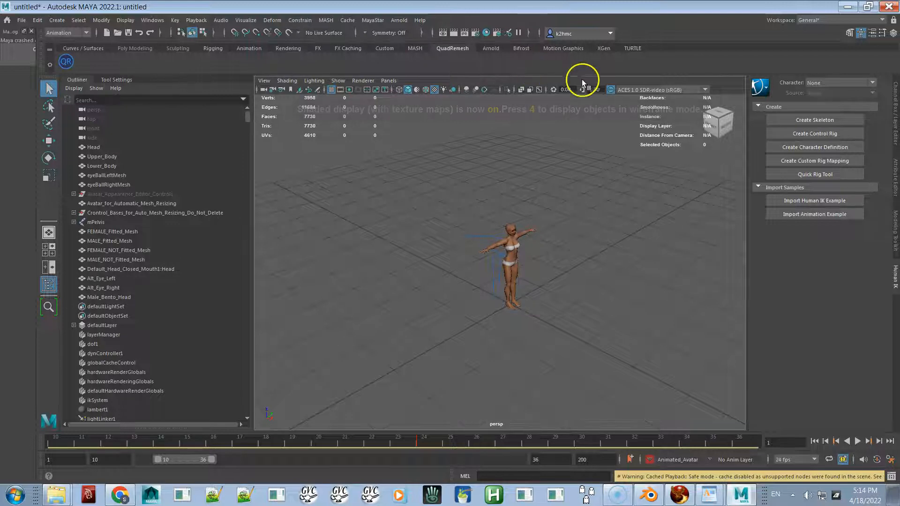
pyautogui.keyDown('alt'); pyautogui.moveTo(558, 198); pyautogui.dragTo(523, 202); pyautogui.keyUp('alt')
pyautogui.keyDown('alt'); pyautogui.moveTo(524, 202); pyautogui.dragTo(592, 283, button='right'); pyautogui.keyUp('alt')
pyautogui.keyDown('alt'); pyautogui.moveTo(569, 257); pyautogui.dragTo(558, 227); pyautogui.keyUp('alt')
pyautogui.keyDown('alt'); pyautogui.moveTo(559, 228); pyautogui.dragTo(592, 269, button='right'); pyautogui.keyUp('alt')
pyautogui.keyDown('alt'); pyautogui.moveTo(591, 267); pyautogui.dragTo(586, 279); pyautogui.keyUp('alt')
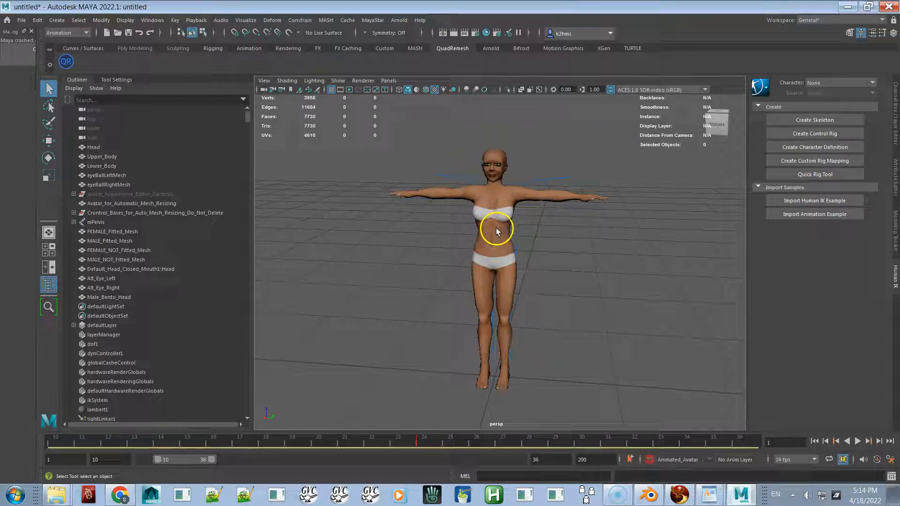
pyautogui.keyDown('alt'); pyautogui.moveTo(559, 253); pyautogui.dragTo(544, 238); pyautogui.keyUp('alt')
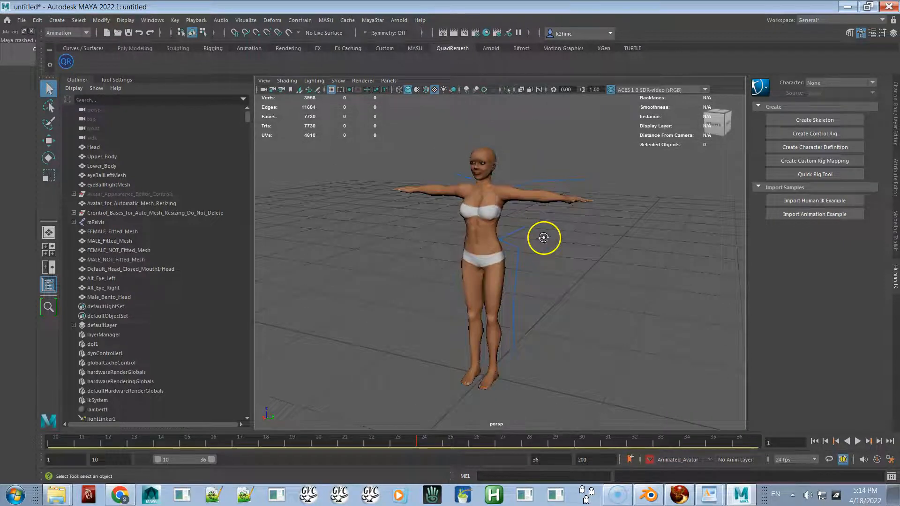
# - Generate the MyAniMATE LT animation skeleton for the avatar, answering yes to the rig still having collision volume bones
pyautogui.click(372, 21)
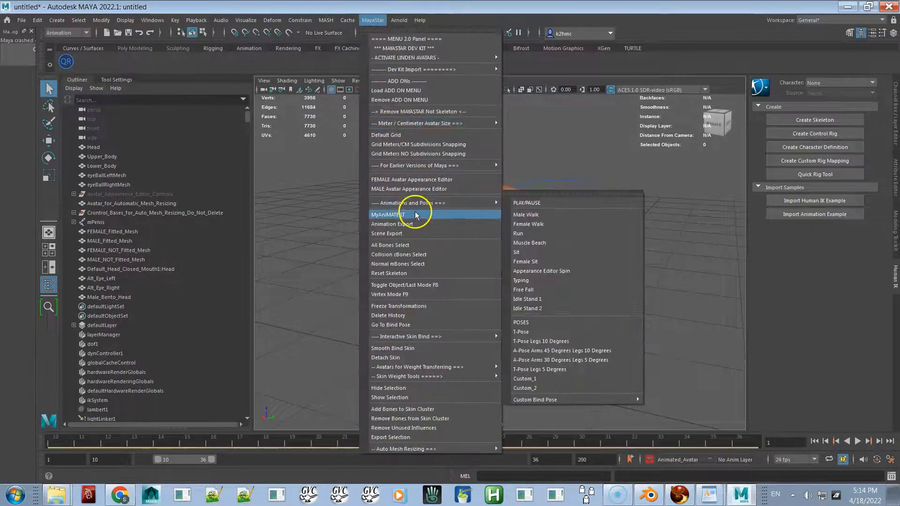
pyautogui.click(414, 211)
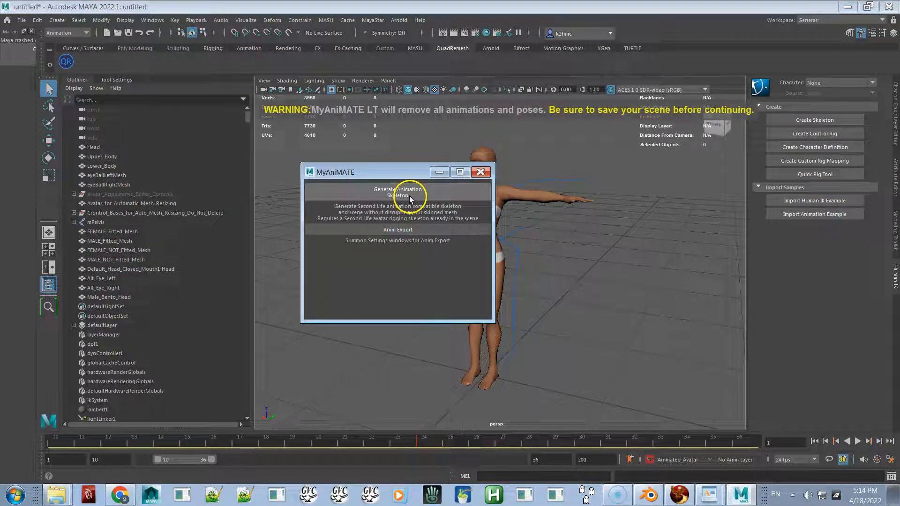
pyautogui.click(410, 197)
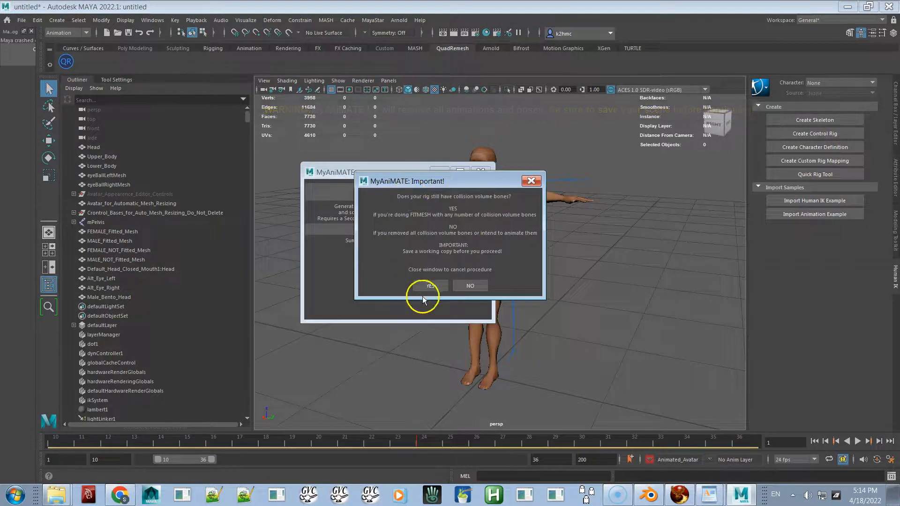
pyautogui.click(426, 285)
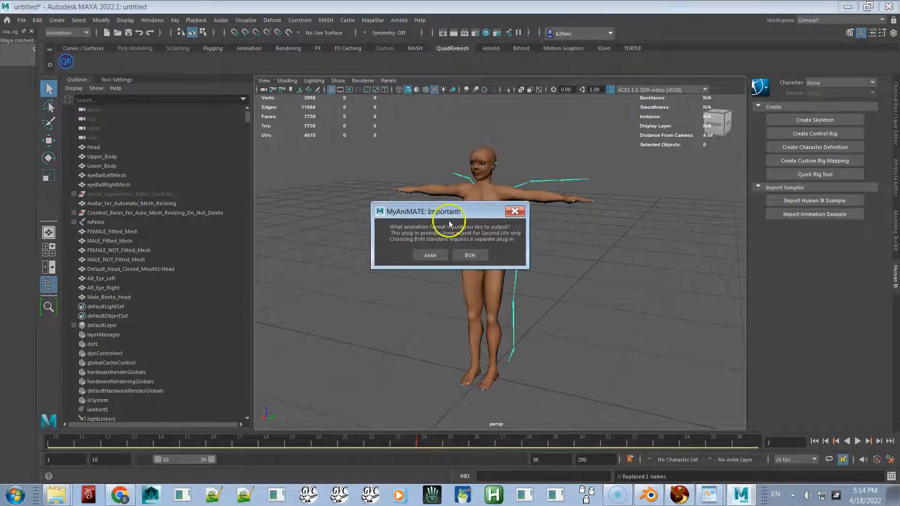
pyautogui.click(469, 255)
pyautogui.click(439, 248)
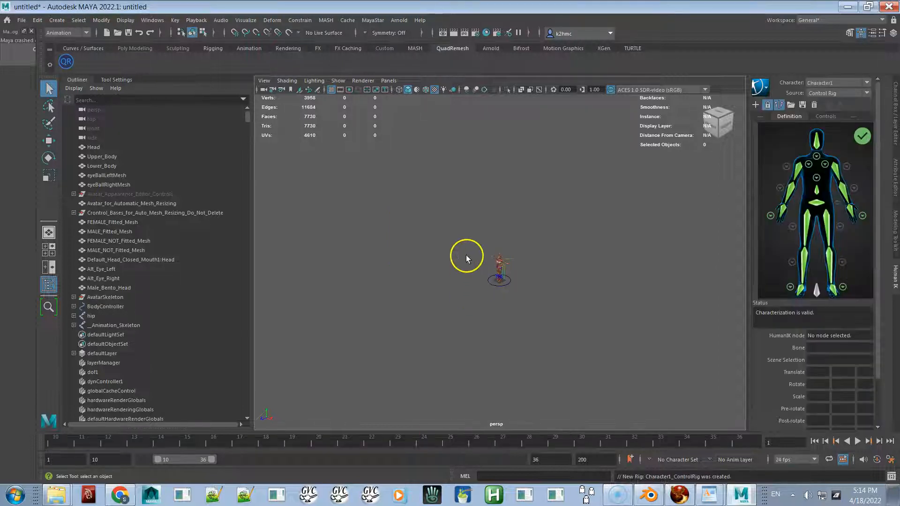
pyautogui.keyDown('alt'); pyautogui.moveTo(450, 218); pyautogui.dragTo(527, 342, button='right'); pyautogui.keyUp('alt')
pyautogui.keyDown('alt'); pyautogui.moveTo(527, 341); pyautogui.dragTo(523, 270); pyautogui.keyUp('alt')
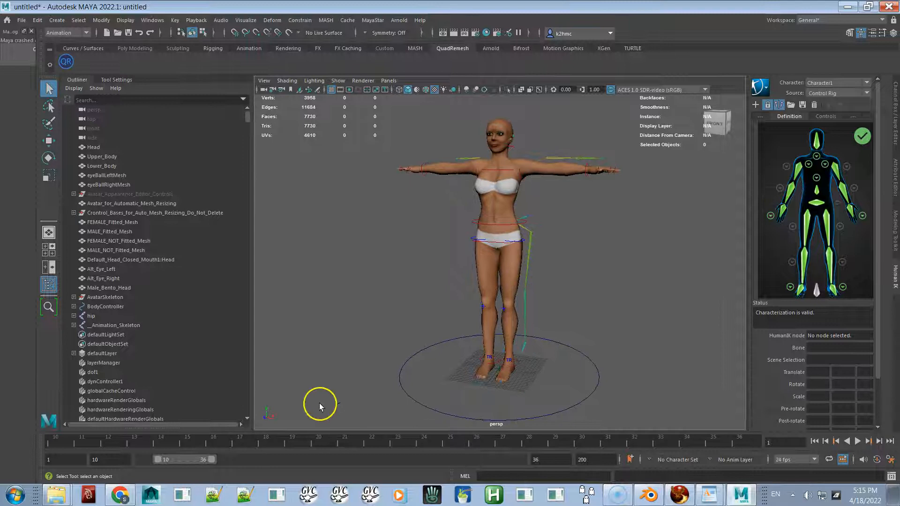
# - Set the playback range to frames 1–27 and key the whole BodyController hierarchy at frame 1 on all manipulator handles and keyable attributes
pyautogui.moveTo(188, 460); pyautogui.dragTo(62, 451)
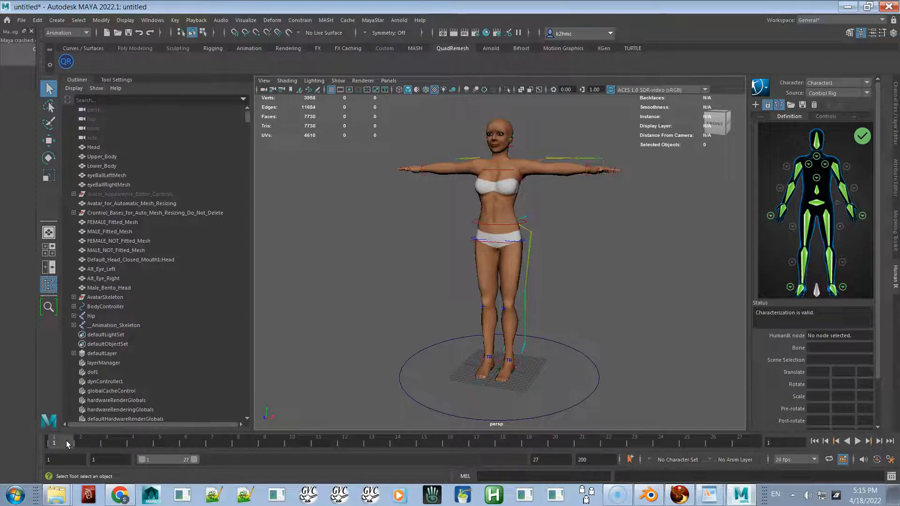
pyautogui.click(104, 307)
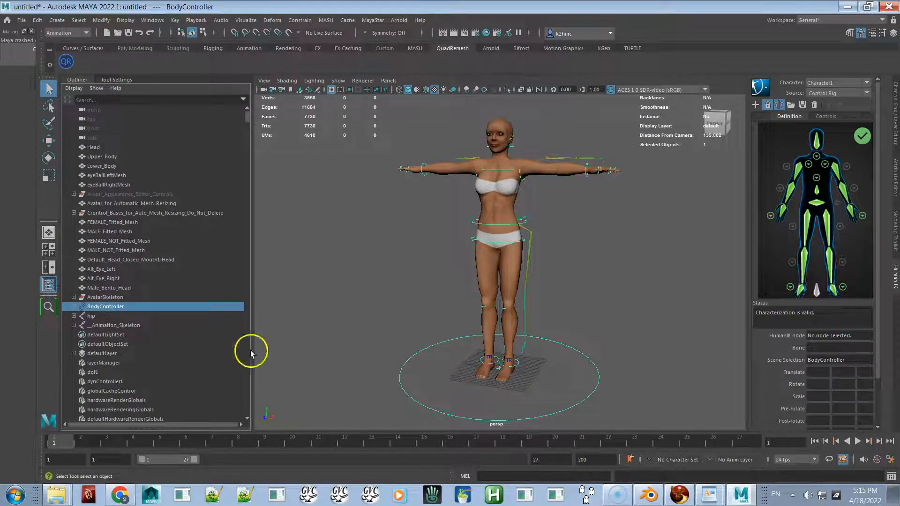
pyautogui.keyDown('alt'); pyautogui.moveTo(417, 338); pyautogui.dragTo(419, 287); pyautogui.keyUp('alt')
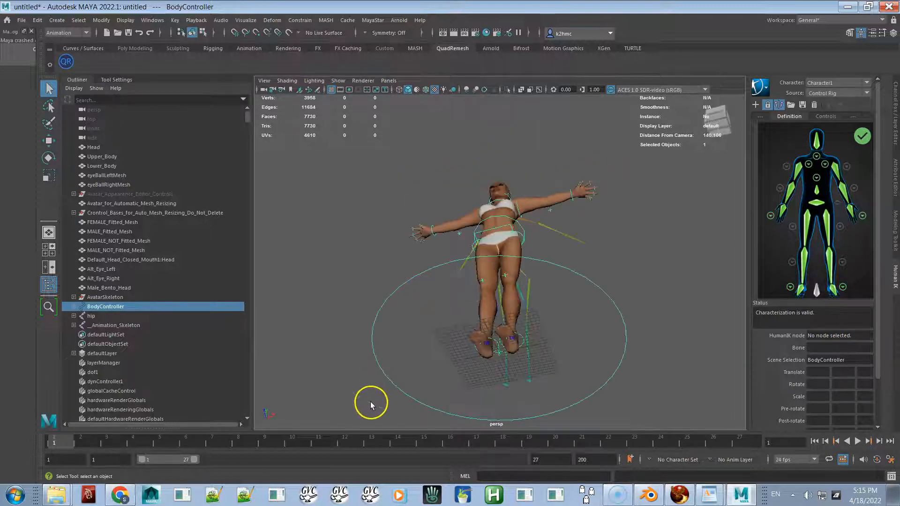
pyautogui.keyDown('alt'); pyautogui.moveTo(359, 311); pyautogui.dragTo(412, 361); pyautogui.keyUp('alt')
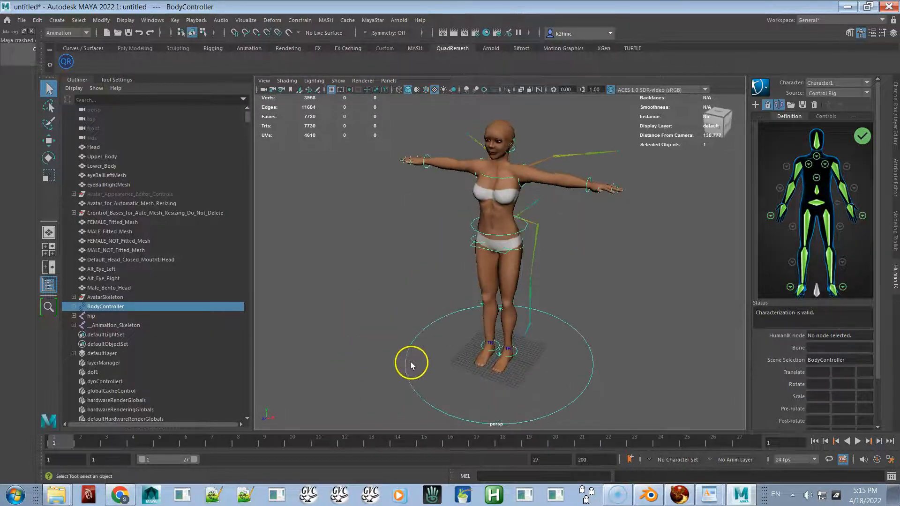
pyautogui.keyDown('alt'); pyautogui.moveTo(368, 331); pyautogui.dragTo(386, 310); pyautogui.keyUp('alt')
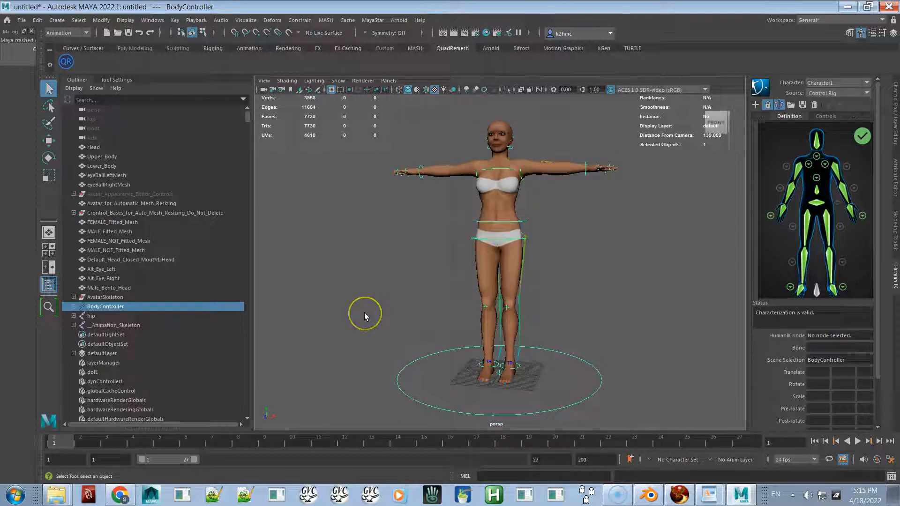
pyautogui.click(186, 316)
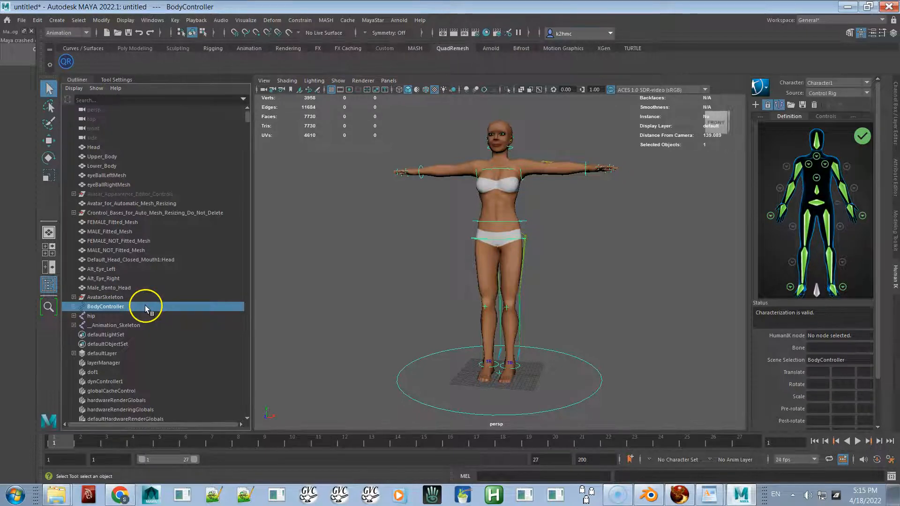
pyautogui.moveTo(370, 259); pyautogui.dragTo(364, 347, button='right')
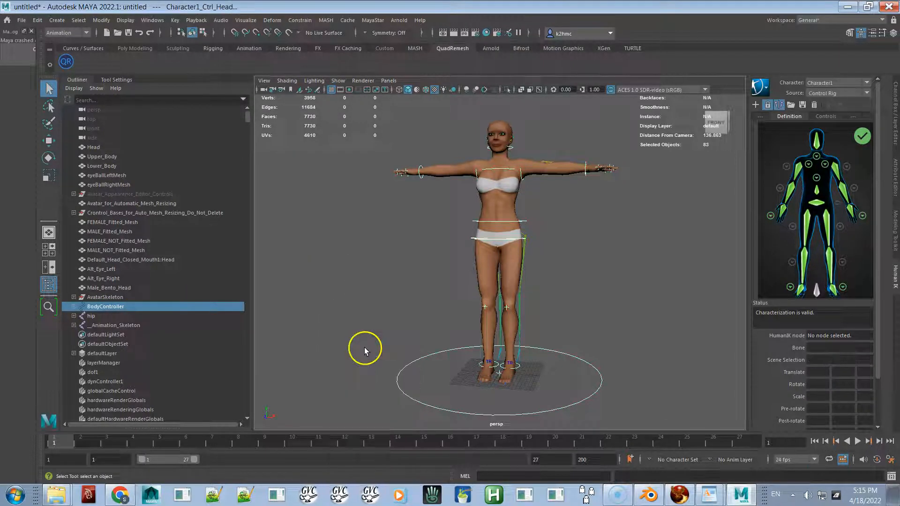
pyautogui.click(176, 20)
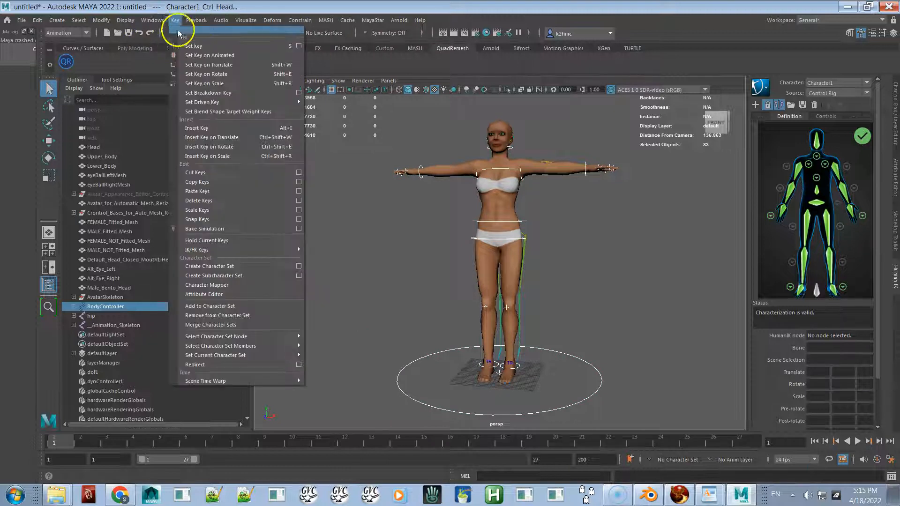
pyautogui.click(299, 47)
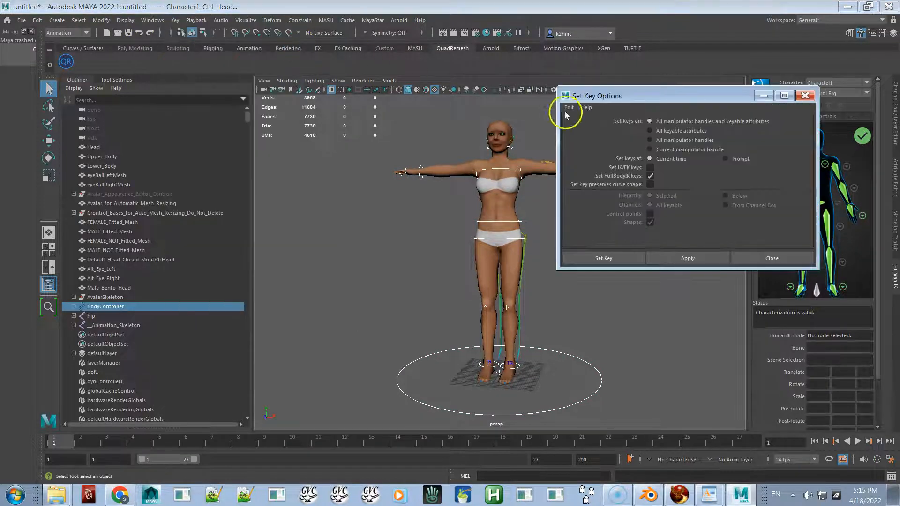
pyautogui.click(574, 110)
pyautogui.click(585, 125)
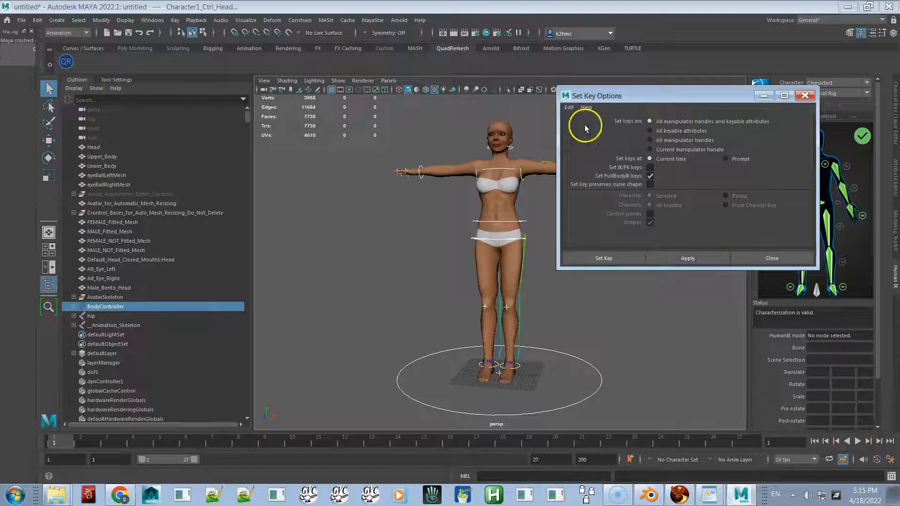
pyautogui.click(680, 258)
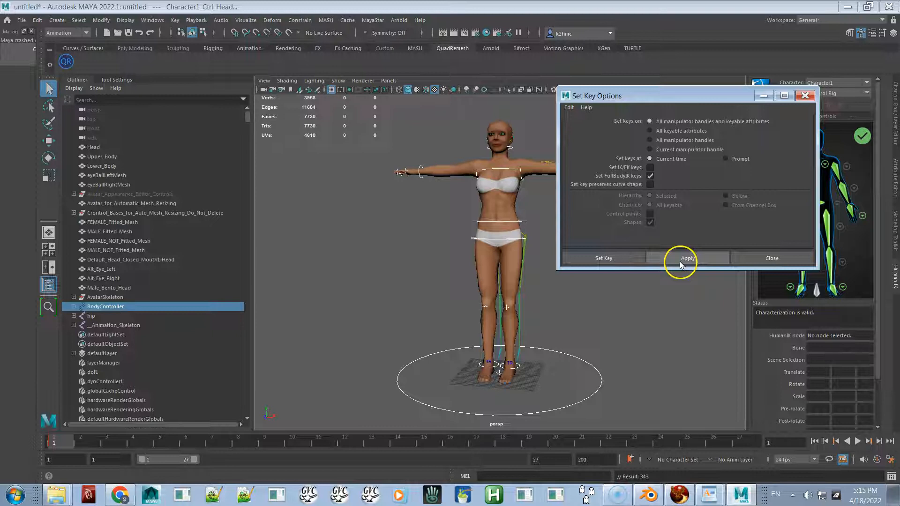
# - At frame 2, move the hips effector down so the avatar's knees bend
pyautogui.keyDown('alt'); pyautogui.moveTo(555, 296); pyautogui.dragTo(526, 298, button='middle'); pyautogui.keyUp('alt')
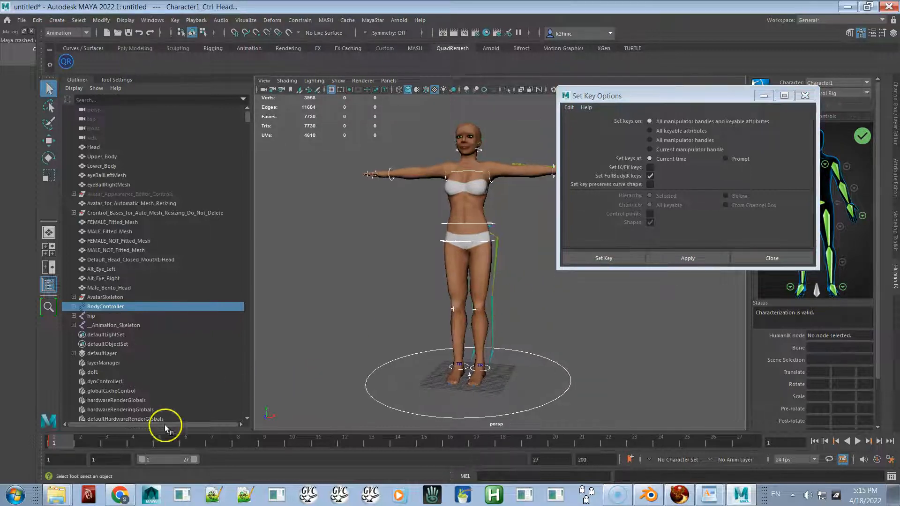
pyautogui.click(84, 443)
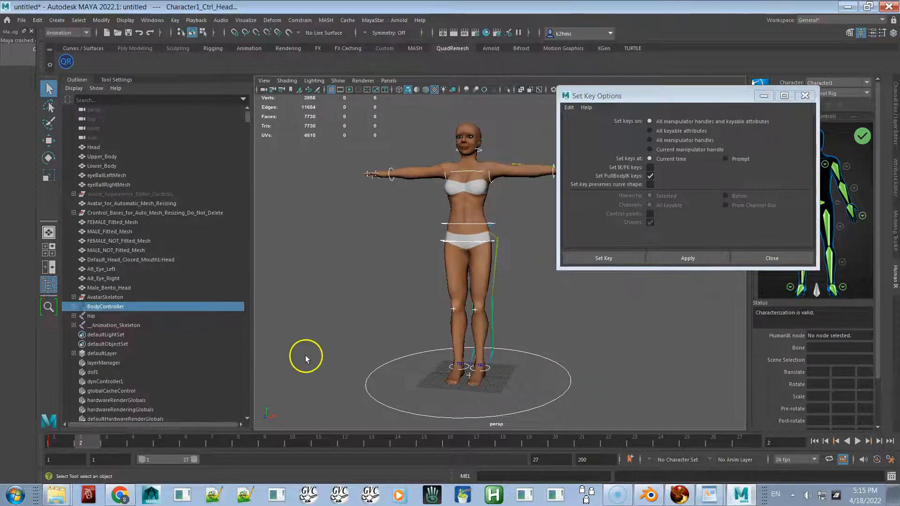
pyautogui.keyDown('alt'); pyautogui.moveTo(341, 329); pyautogui.dragTo(333, 338, button='middle'); pyautogui.keyUp('alt')
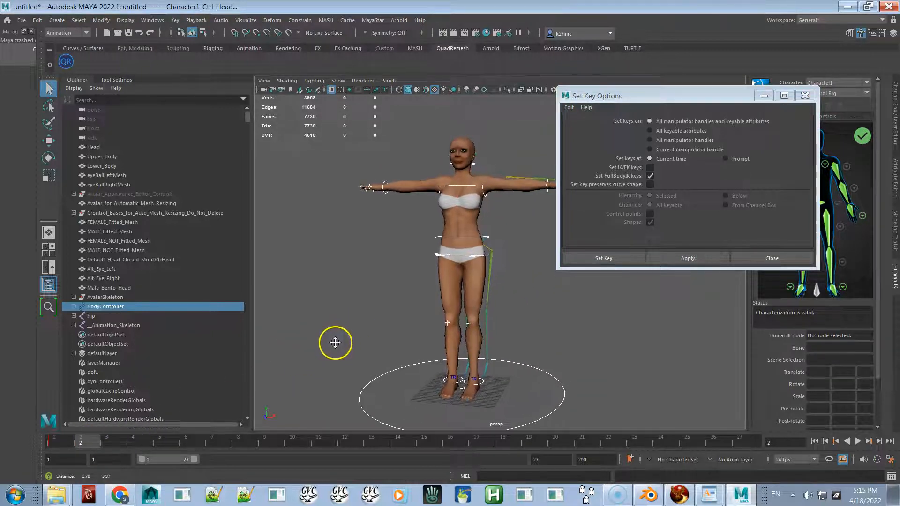
pyautogui.click(454, 256)
pyautogui.press('w')
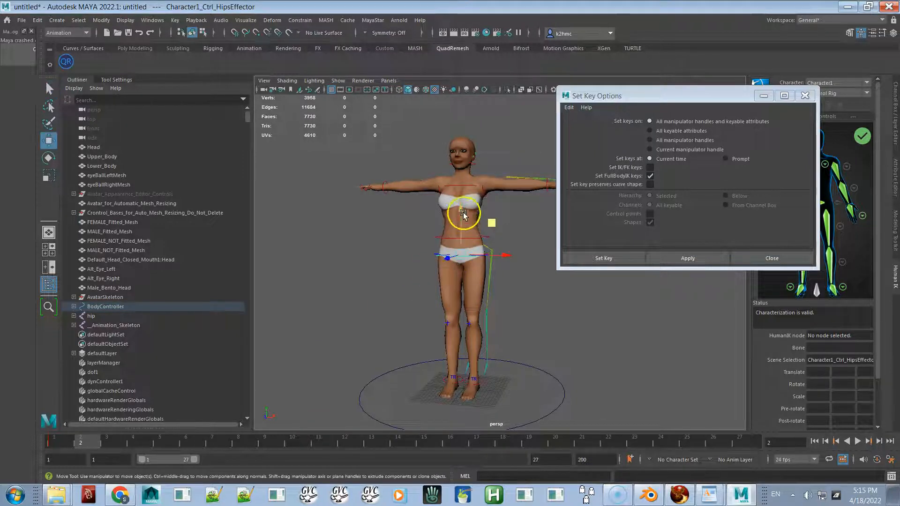
pyautogui.moveTo(461, 207); pyautogui.dragTo(462, 233)
# - Move the right and left wrist effectors inward so both arms bend at the elbows
pyautogui.keyDown('alt'); pyautogui.moveTo(409, 256); pyautogui.dragTo(466, 261); pyautogui.keyUp('alt')
pyautogui.click(373, 228)
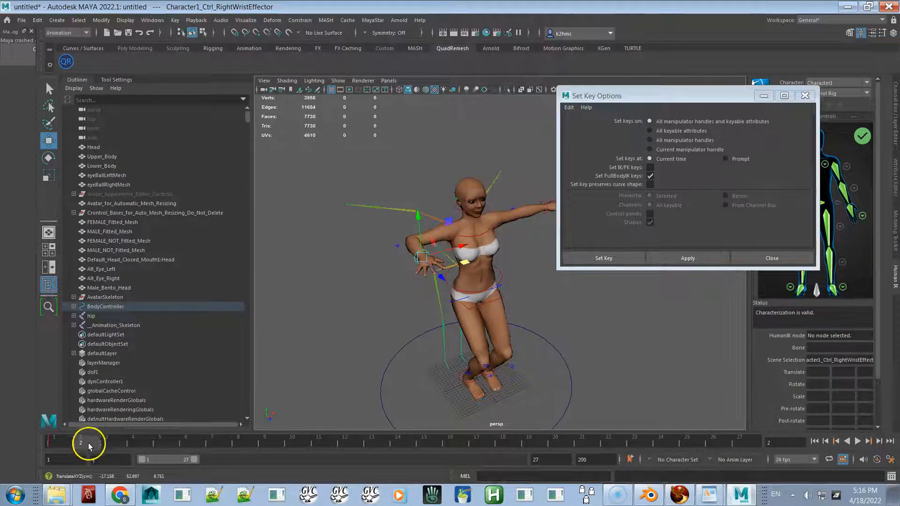
pyautogui.keyDown('alt'); pyautogui.moveTo(315, 340); pyautogui.dragTo(277, 327); pyautogui.keyUp('alt')
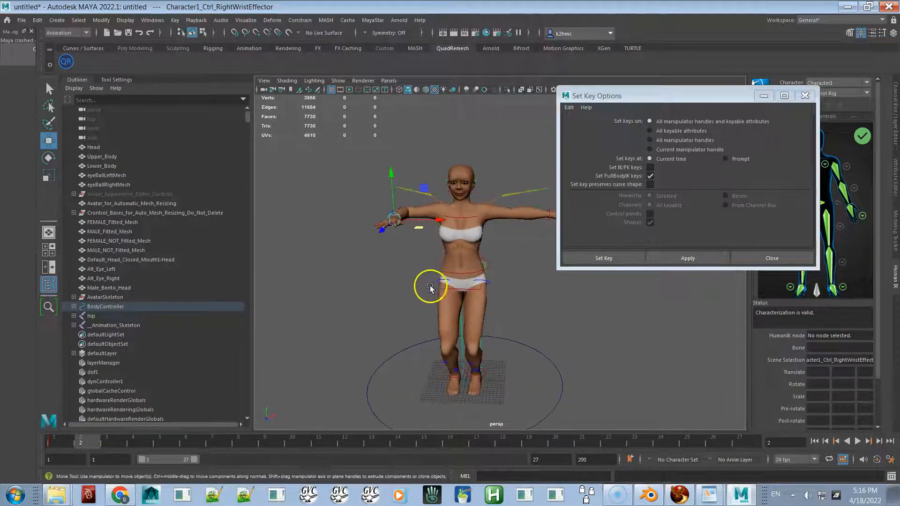
pyautogui.keyDown('alt'); pyautogui.moveTo(428, 283); pyautogui.dragTo(379, 305); pyautogui.keyUp('alt')
pyautogui.click(535, 246)
pyautogui.moveTo(536, 249); pyautogui.dragTo(511, 273)
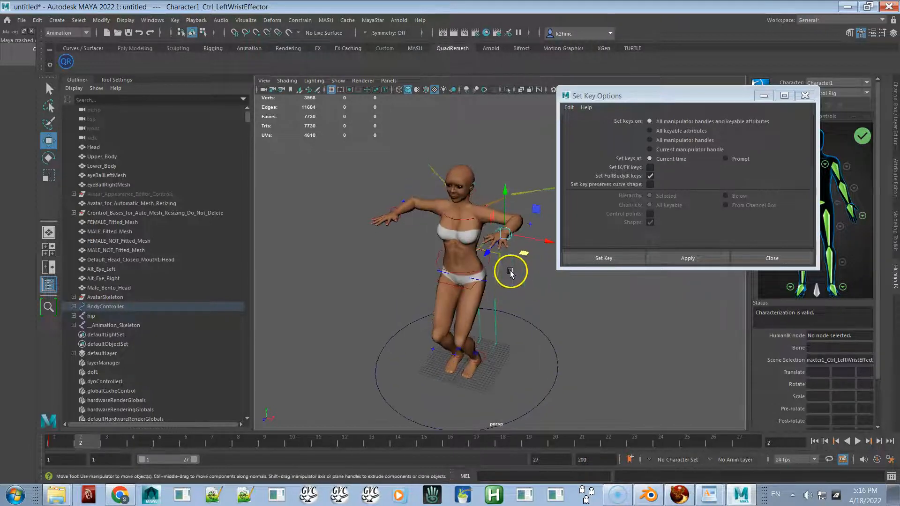
# - Rotate the chest end effector to tilt the avatar's upper body backward
pyautogui.click(456, 219)
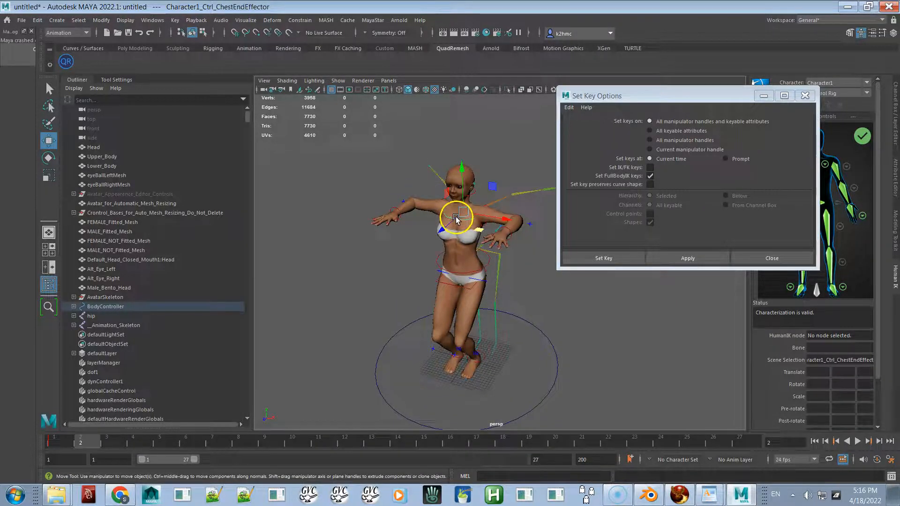
pyautogui.press('e')
pyautogui.moveTo(445, 196); pyautogui.dragTo(447, 189)
pyautogui.moveTo(455, 239); pyautogui.dragTo(480, 294)
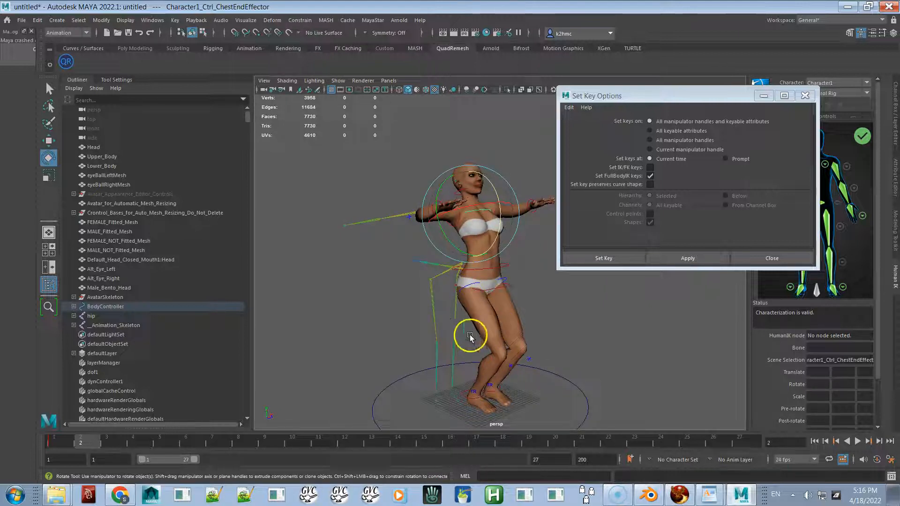
pyautogui.keyDown('alt'); pyautogui.moveTo(484, 280); pyautogui.dragTo(452, 228); pyautogui.keyUp('alt')
pyautogui.keyDown('alt'); pyautogui.moveTo(452, 229); pyautogui.dragTo(480, 261, button='right'); pyautogui.keyUp('alt')
pyautogui.keyDown('alt'); pyautogui.moveTo(480, 259); pyautogui.dragTo(479, 335); pyautogui.keyUp('alt')
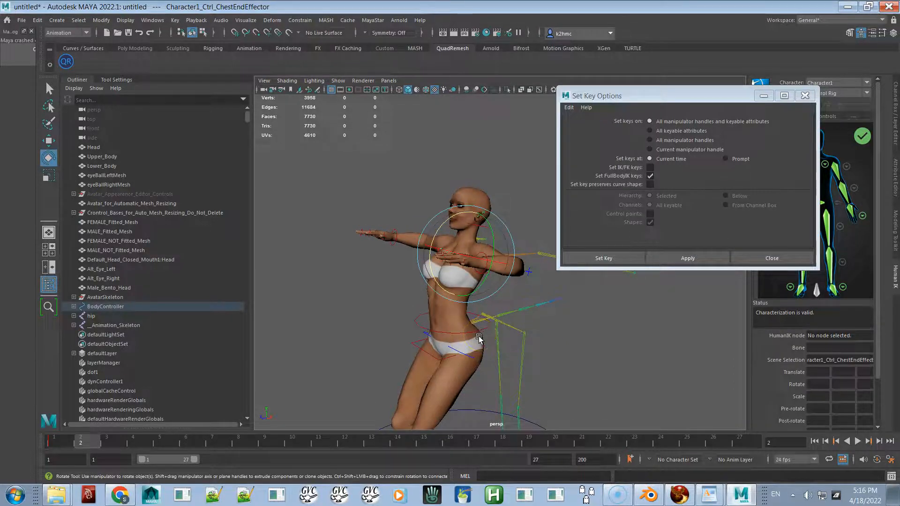
pyautogui.click(482, 336)
# - Key the full BodyController hierarchy at frame 2, and key the same pose again at frame 4
pyautogui.keyDown('alt'); pyautogui.moveTo(357, 312); pyautogui.dragTo(328, 270, button='right'); pyautogui.keyUp('alt')
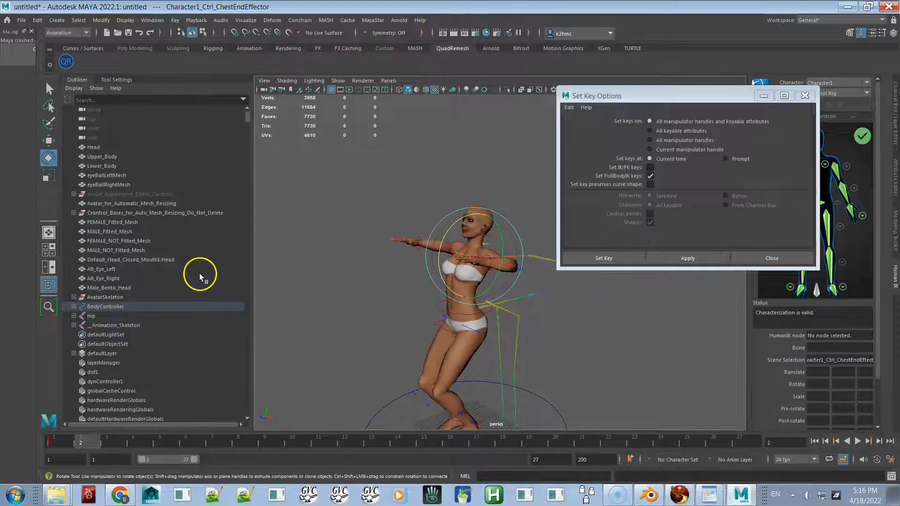
pyautogui.click(164, 306)
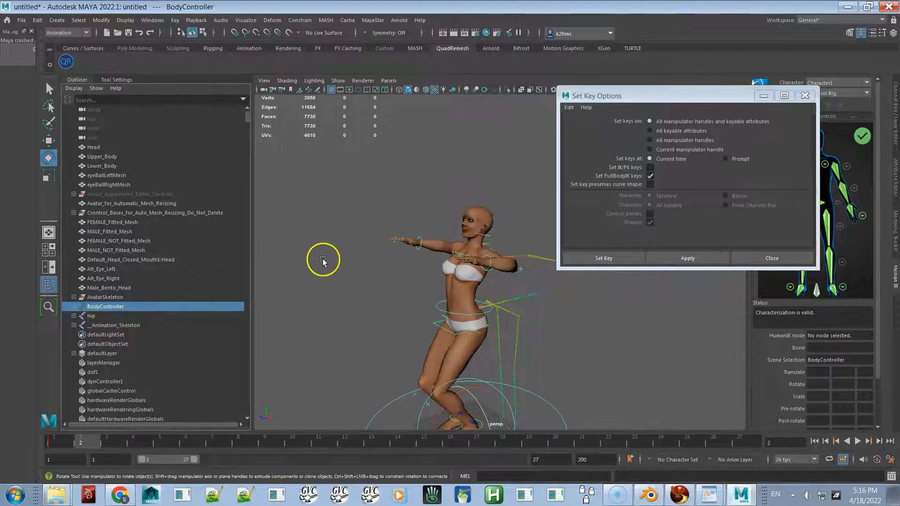
pyautogui.rightClick(324, 253)
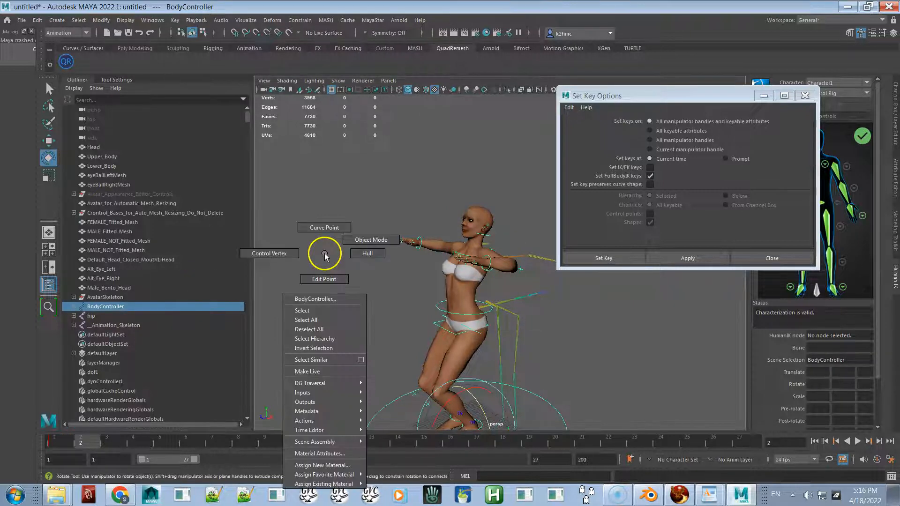
pyautogui.click(328, 339)
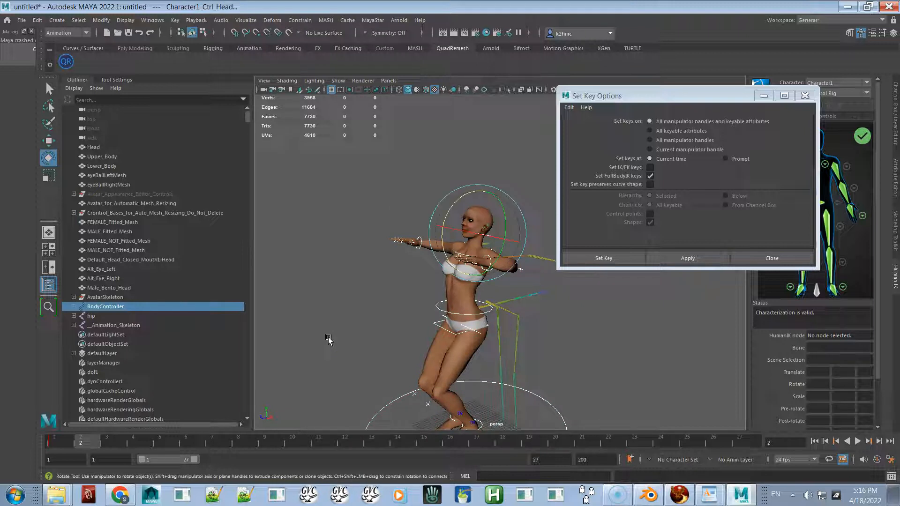
pyautogui.click(683, 259)
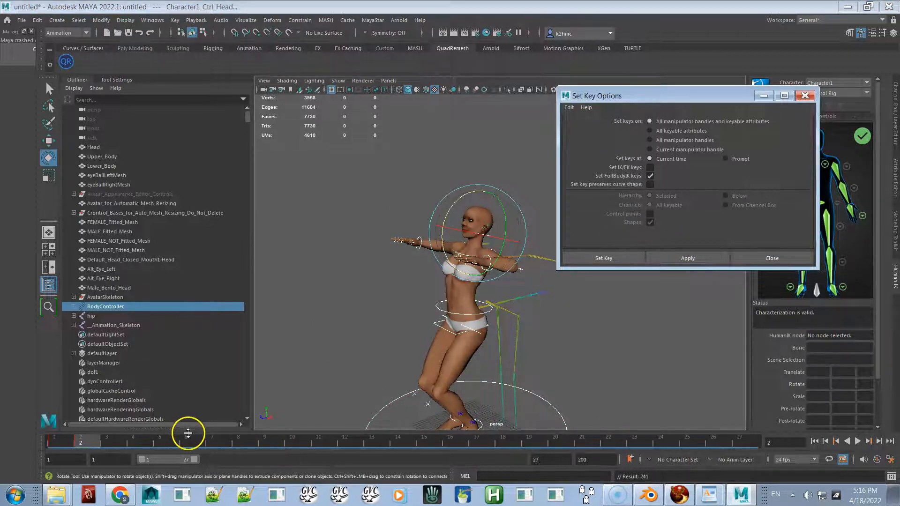
pyautogui.click(133, 443)
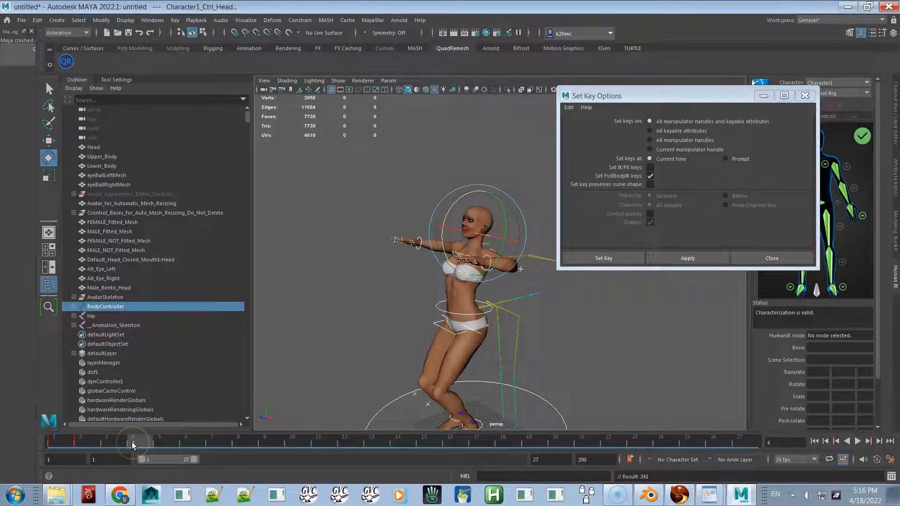
pyautogui.click(660, 258)
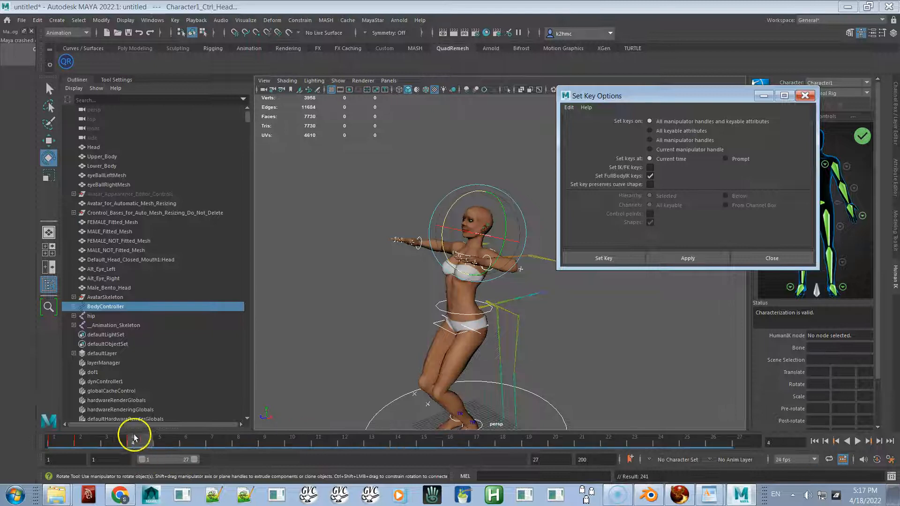
# - At frame 1, rotate the head effector -30° about Z so the avatar looks up, and key it
pyautogui.moveTo(82, 446)
pyautogui.mouseDown()
pyautogui.moveTo(125, 440)
pyautogui.moveTo(56, 443)
pyautogui.mouseUp()
pyautogui.keyDown('alt'); pyautogui.moveTo(336, 345); pyautogui.dragTo(357, 321, button='right'); pyautogui.keyUp('alt')
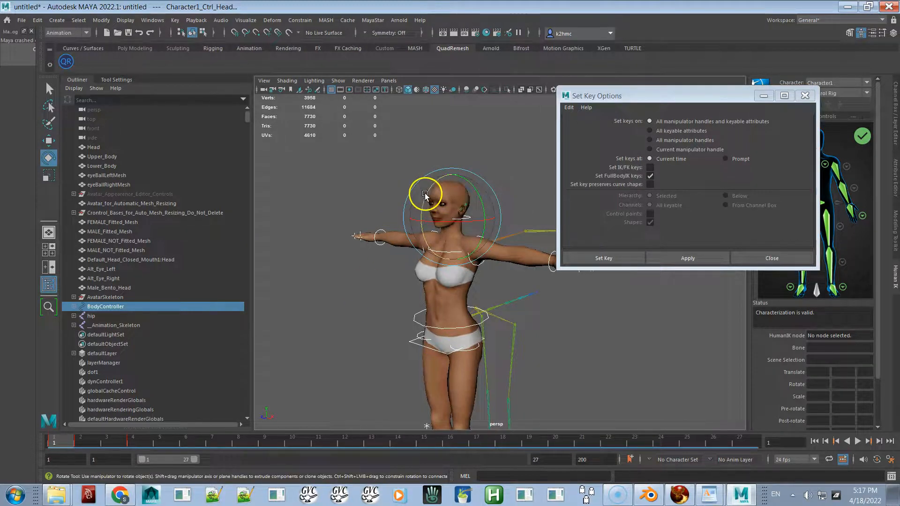
pyautogui.moveTo(425, 196); pyautogui.dragTo(426, 181)
pyautogui.hotkey('ctrl', 'z')
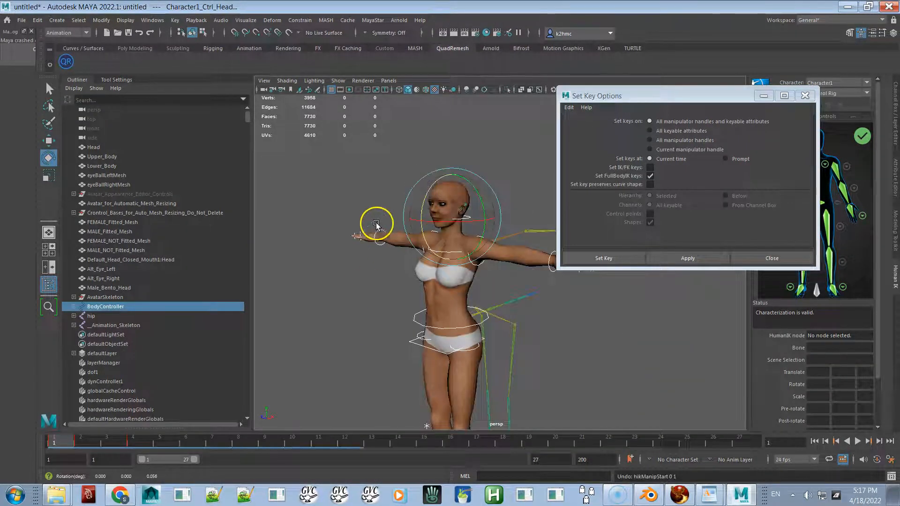
pyautogui.click(406, 202)
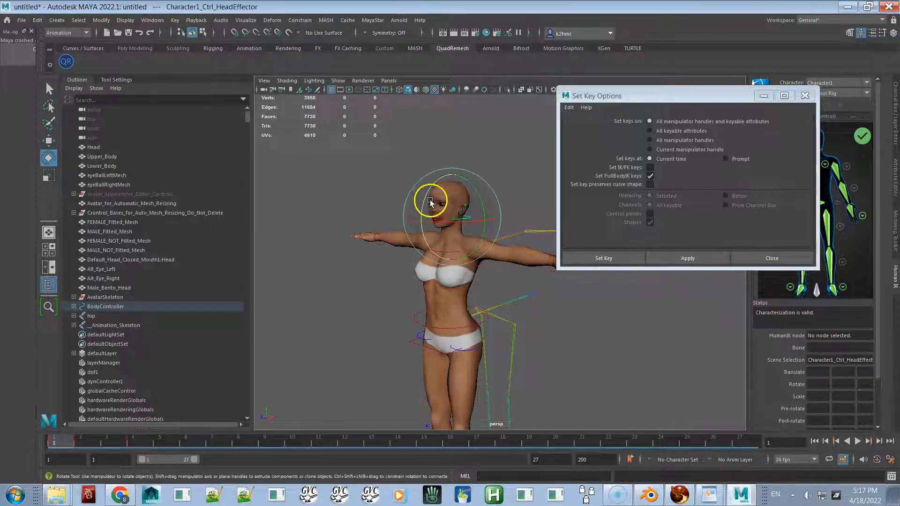
pyautogui.moveTo(431, 199); pyautogui.dragTo(492, 199)
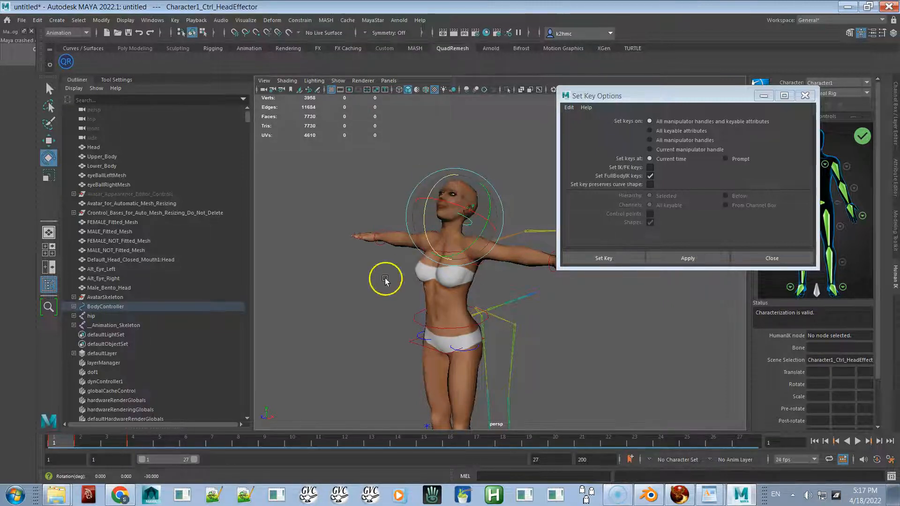
pyautogui.click(686, 259)
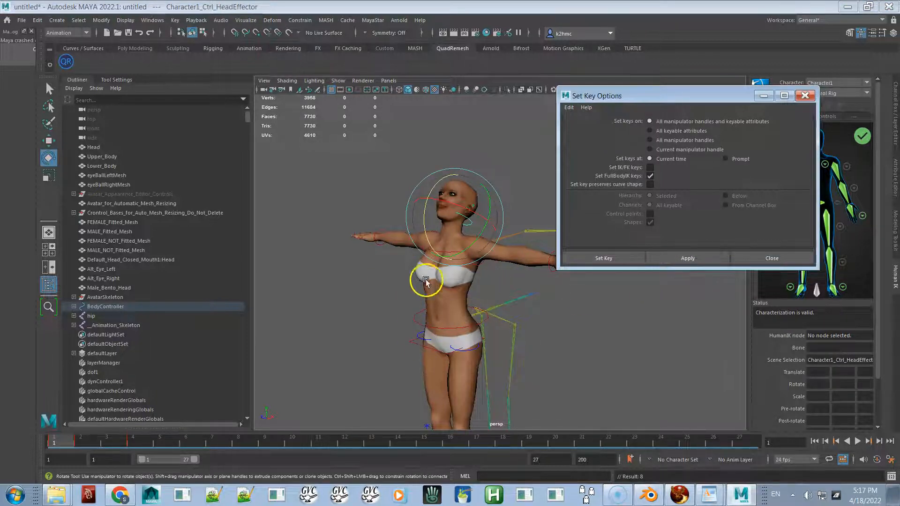
# - At frame 1, rotate the chest origin effector 15° about Z and -15° about Y, and key it
pyautogui.moveTo(402, 245); pyautogui.dragTo(422, 261)
pyautogui.moveTo(437, 281); pyautogui.dragTo(468, 312)
pyautogui.click(477, 326)
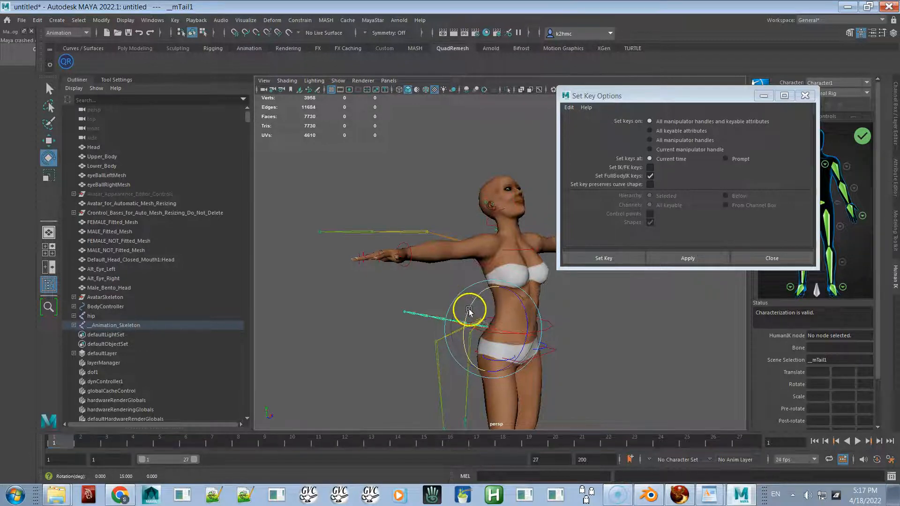
pyautogui.hotkey('ctrl', 'z')
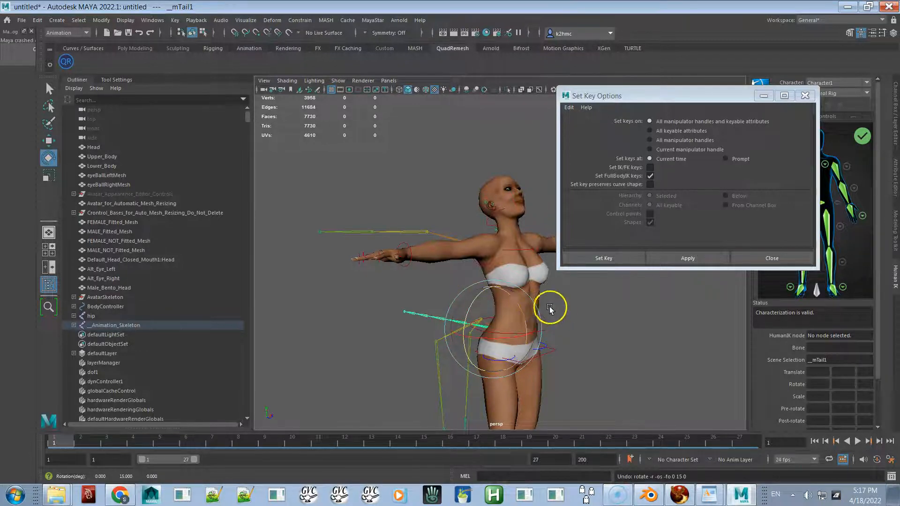
pyautogui.click(553, 325)
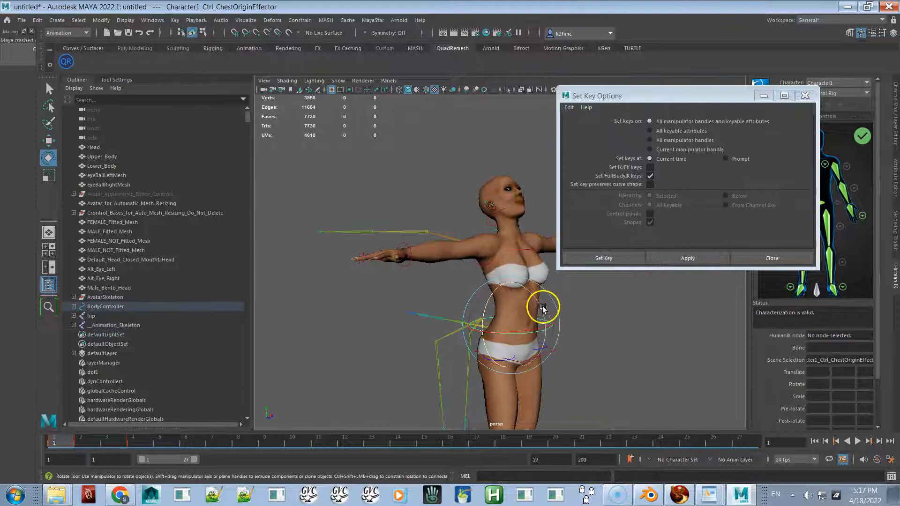
pyautogui.moveTo(542, 308)
pyautogui.mouseDown()
pyautogui.moveTo(539, 302)
pyautogui.moveTo(543, 316)
pyautogui.mouseUp()
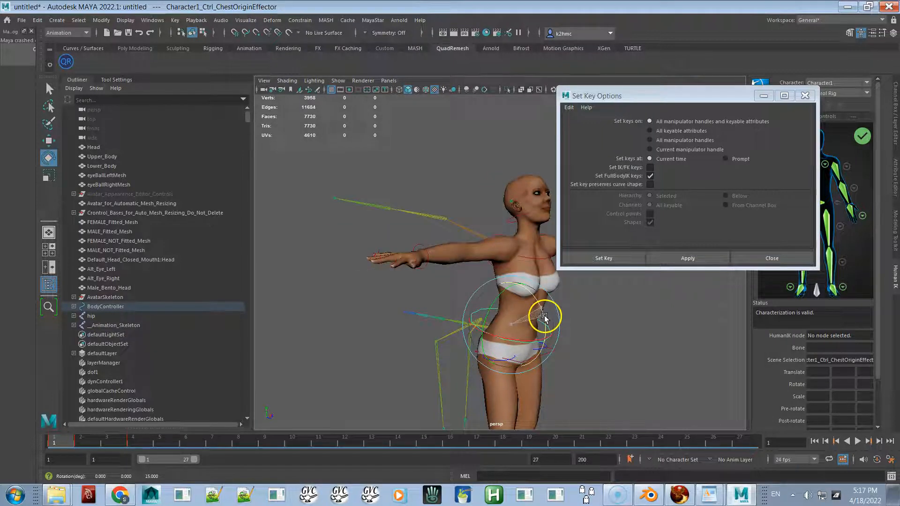
pyautogui.moveTo(488, 312); pyautogui.dragTo(491, 348)
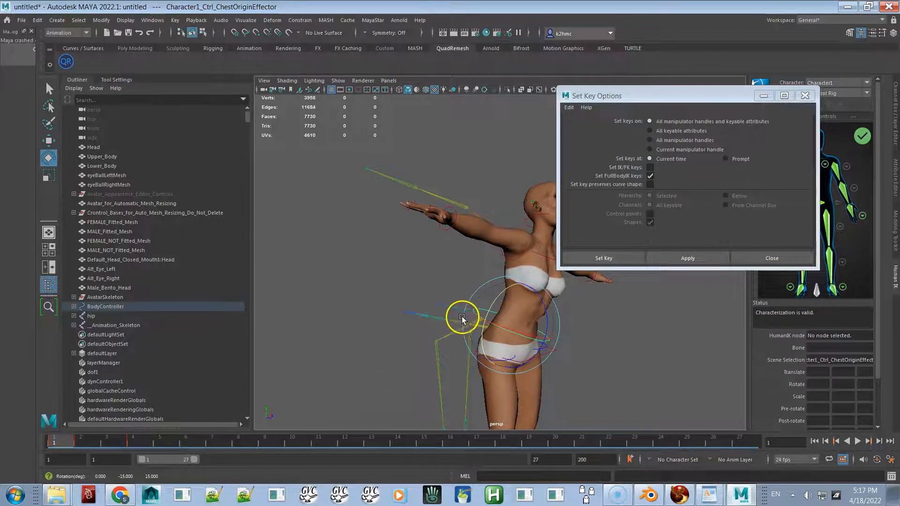
pyautogui.click(683, 257)
# - Step through frames 2 to 4 to examine the keyed poses, close Set Key Options, and return to frame 2
pyautogui.keyDown('alt'); pyautogui.moveTo(596, 365); pyautogui.dragTo(557, 375); pyautogui.keyUp('alt')
pyautogui.keyDown('alt'); pyautogui.moveTo(568, 367); pyautogui.dragTo(551, 297, button='middle'); pyautogui.keyUp('alt')
pyautogui.keyDown('alt'); pyautogui.moveTo(565, 302); pyautogui.dragTo(508, 288); pyautogui.keyUp('alt')
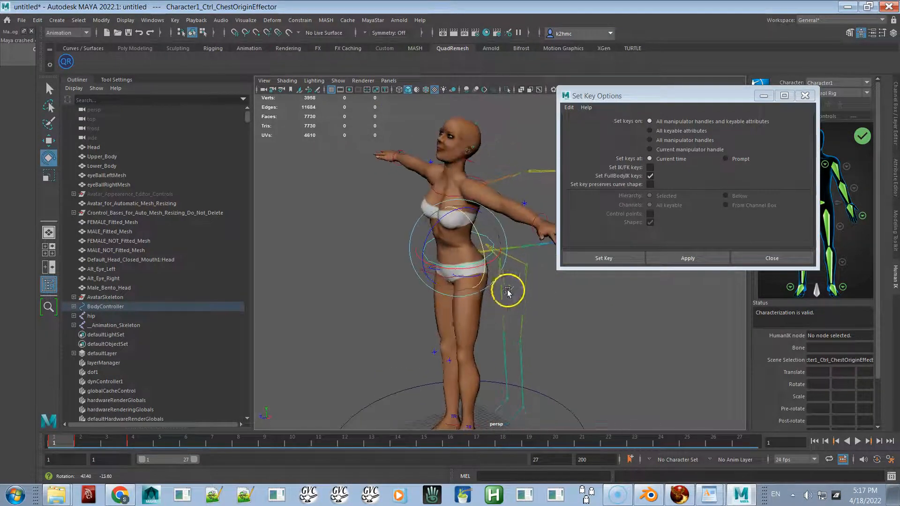
pyautogui.click(82, 445)
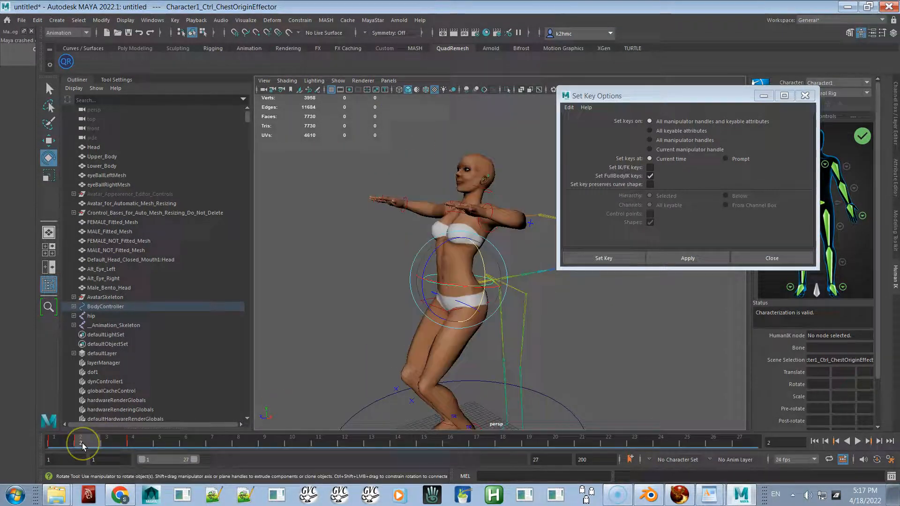
pyautogui.click(142, 442)
pyautogui.moveTo(134, 440); pyautogui.dragTo(92, 446)
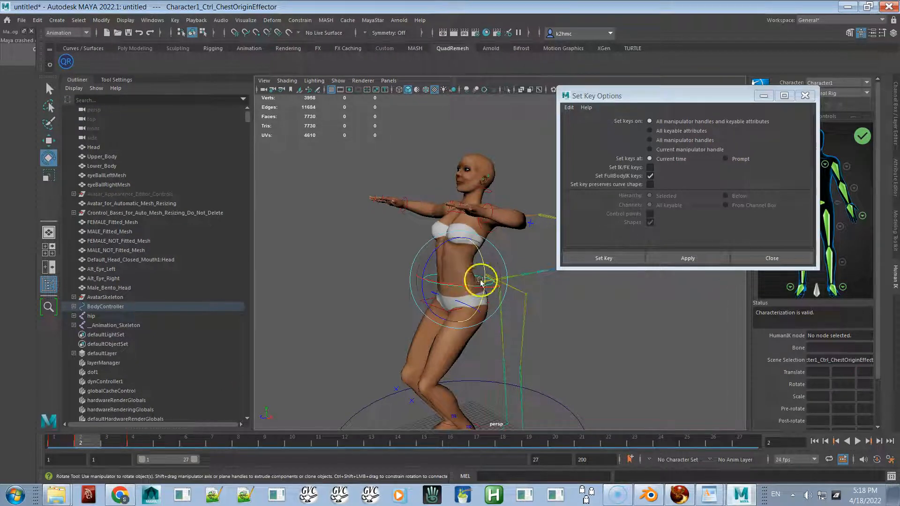
pyautogui.click(767, 259)
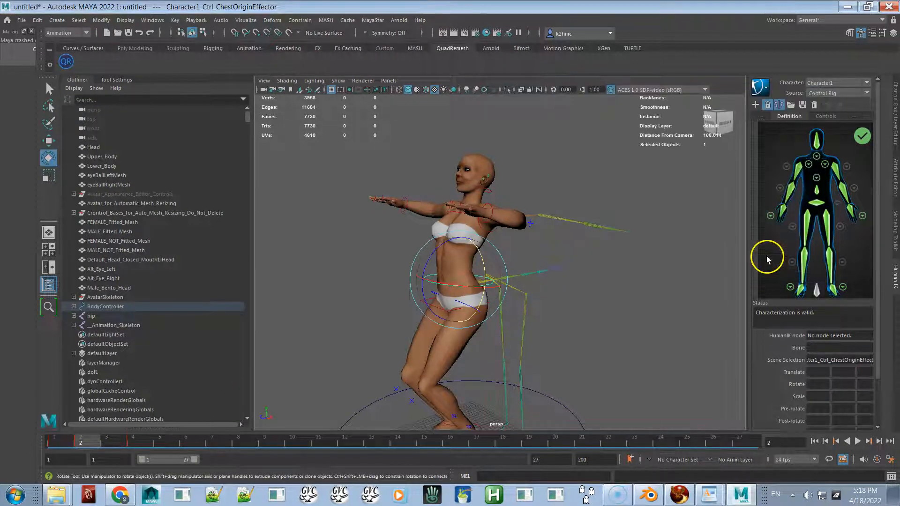
pyautogui.moveTo(107, 443); pyautogui.dragTo(132, 442)
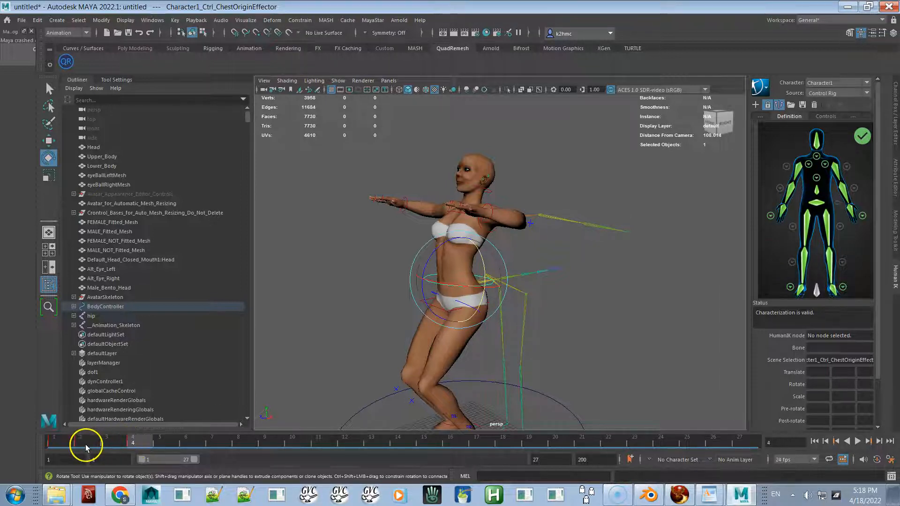
pyautogui.click(84, 444)
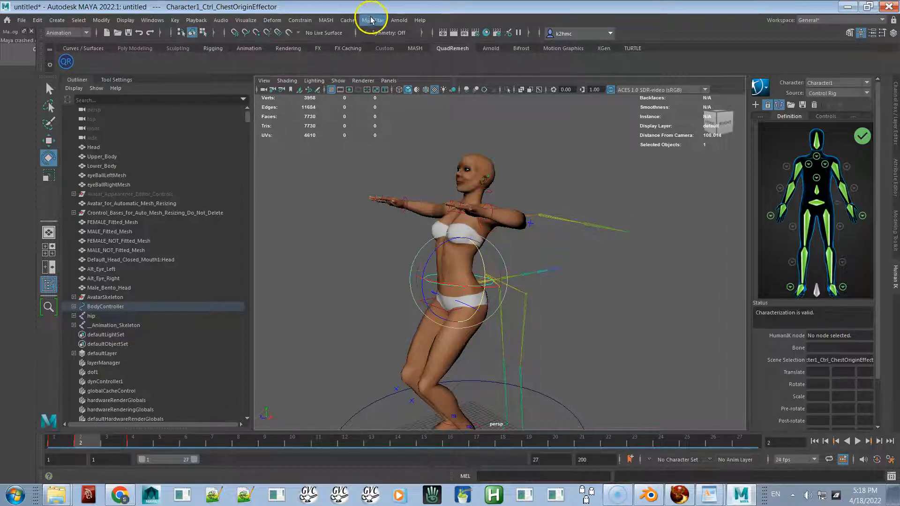
# - Launch the MayaStar BVH Export 1.5 tool and move its dialog clear of the avatar
pyautogui.click(373, 20)
pyautogui.moveTo(461, 61)
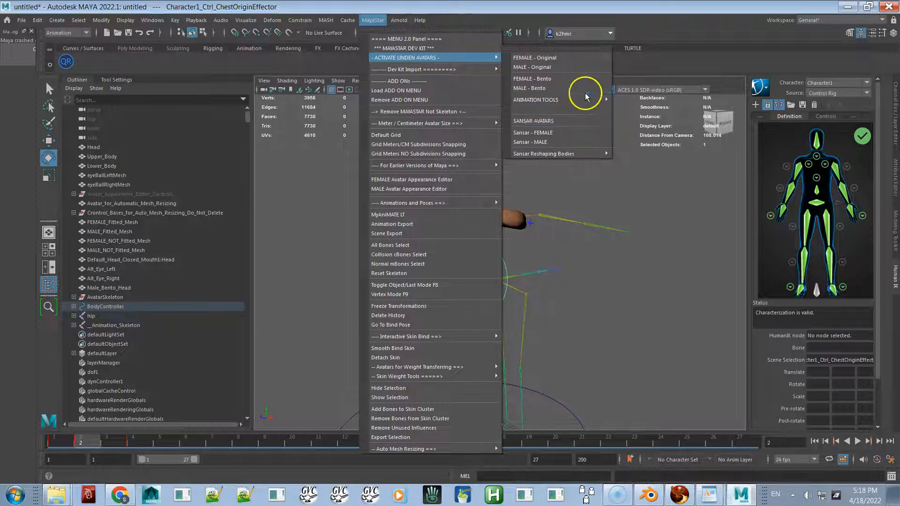
pyautogui.moveTo(587, 98)
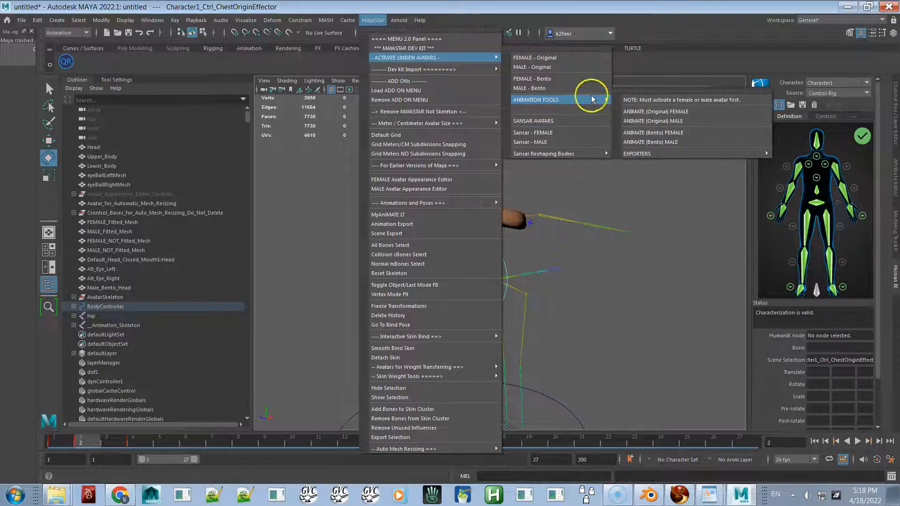
pyautogui.moveTo(684, 157)
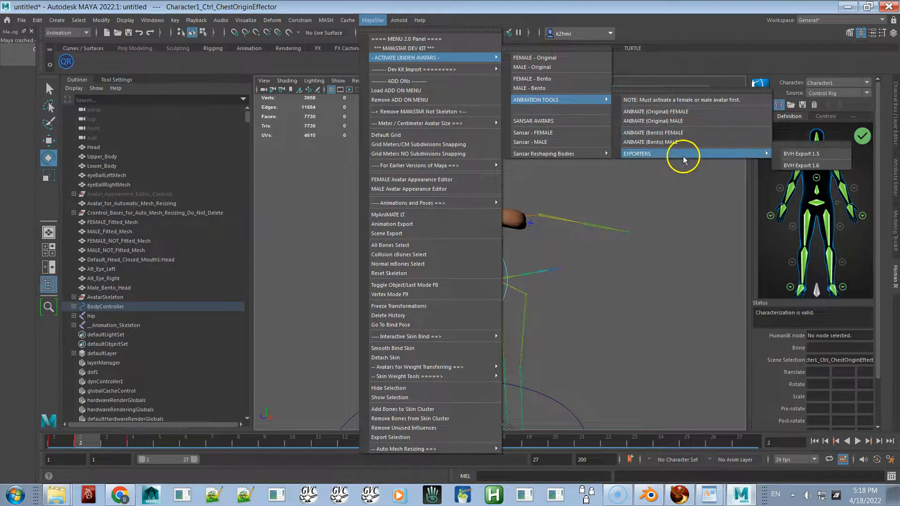
pyautogui.click(786, 154)
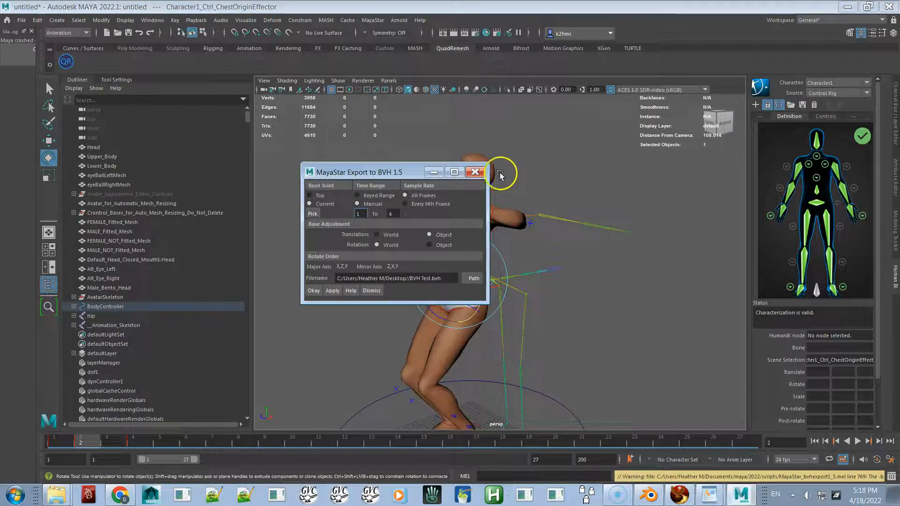
pyautogui.moveTo(402, 172); pyautogui.dragTo(660, 145)
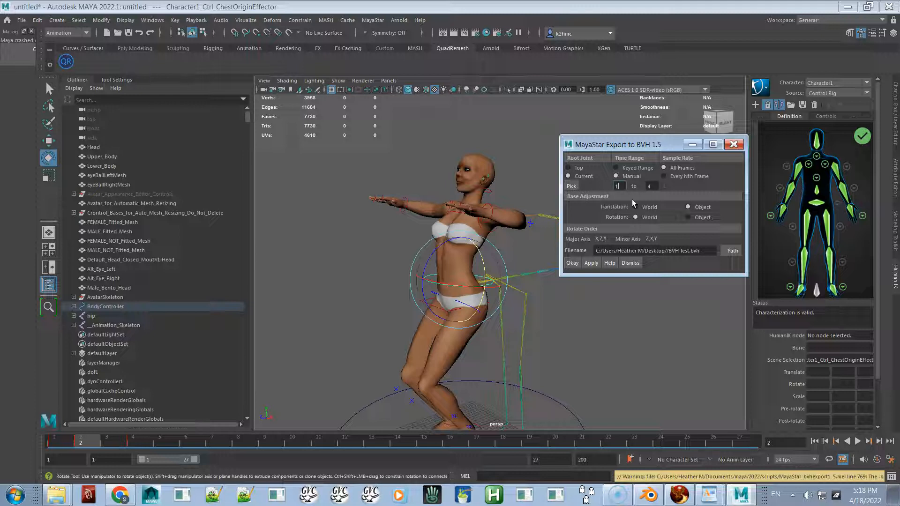
# - Switch to the browser to view the BVH Exporter 1.5.5 downloads on the MStar page, and return to Maya
pyautogui.hotkey('alt', 'Tab')
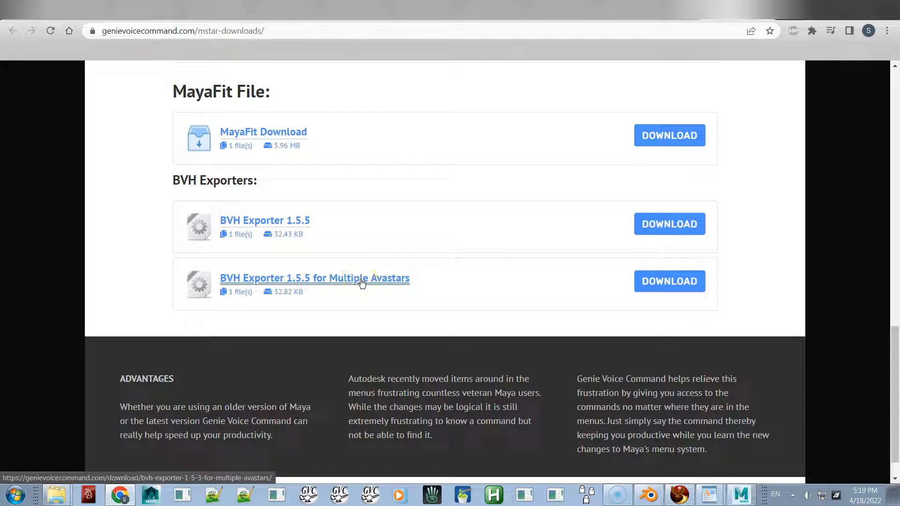
pyautogui.click(302, 227)
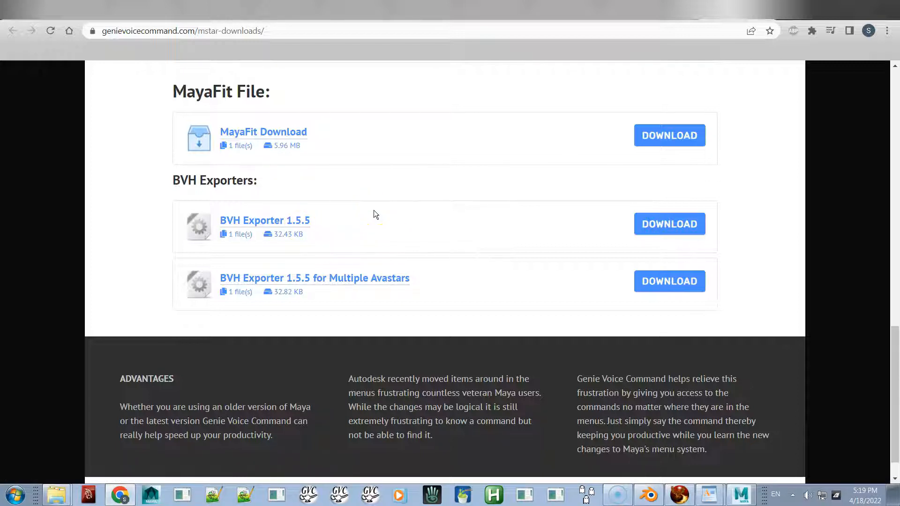
pyautogui.hotkey('alt', 'Tab')
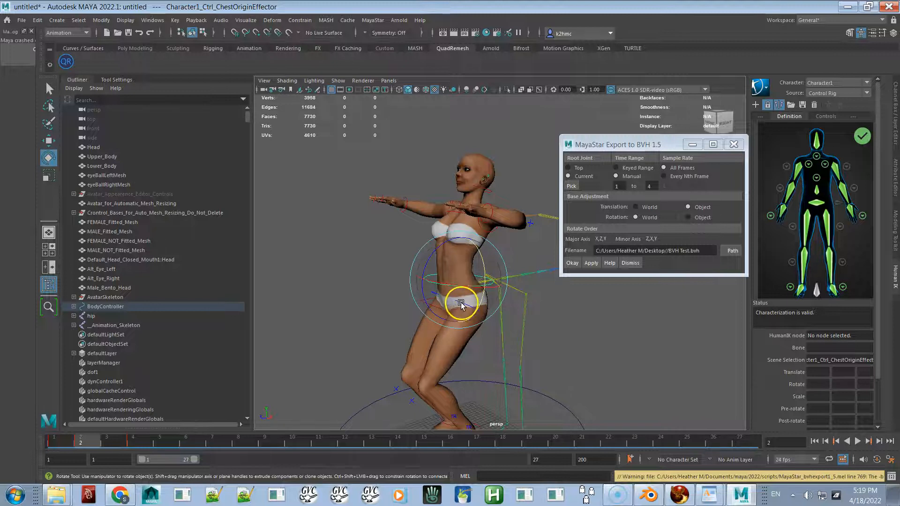
# - Select the avatar's hips effector for the BVH export and choose the manual time range
pyautogui.moveTo(458, 305); pyautogui.dragTo(488, 309)
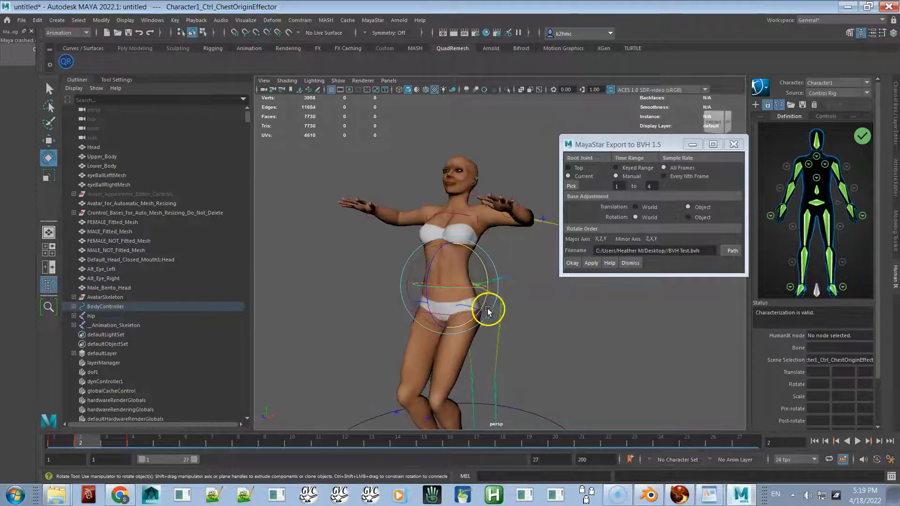
pyautogui.click(386, 315)
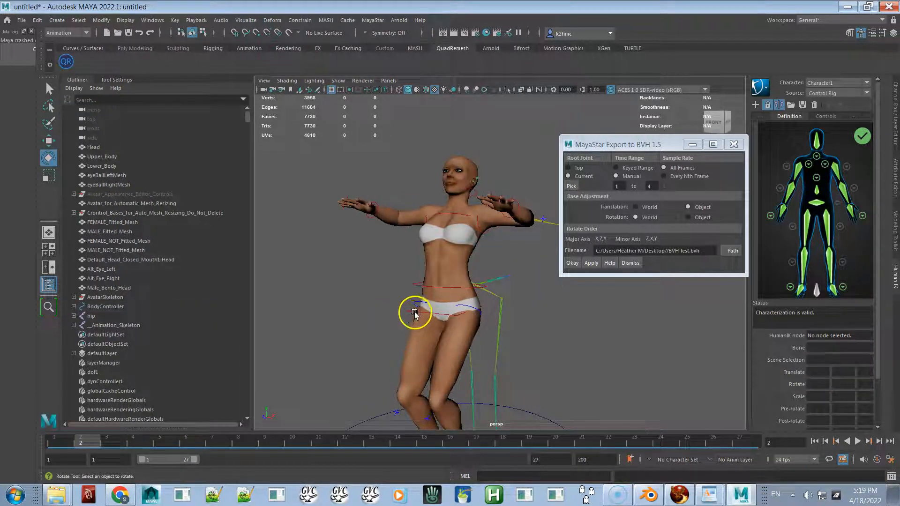
pyautogui.click(414, 313)
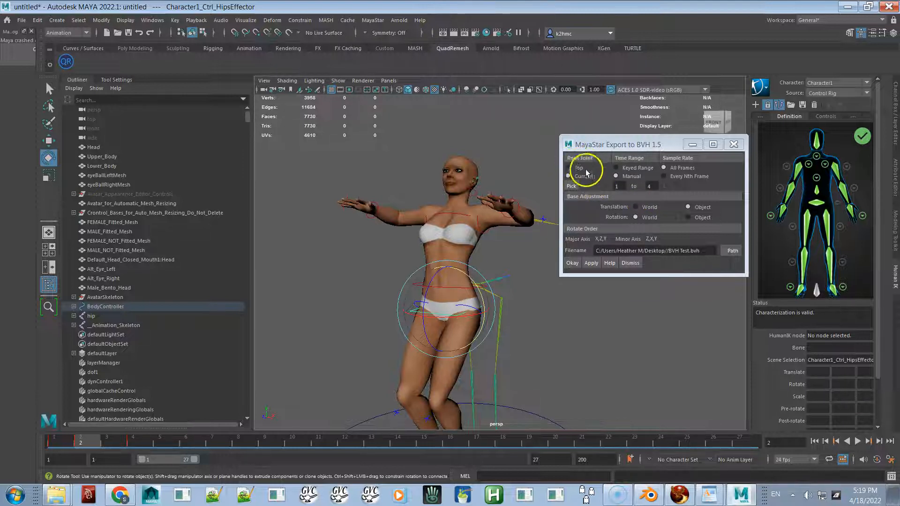
pyautogui.click(628, 172)
pyautogui.click(629, 176)
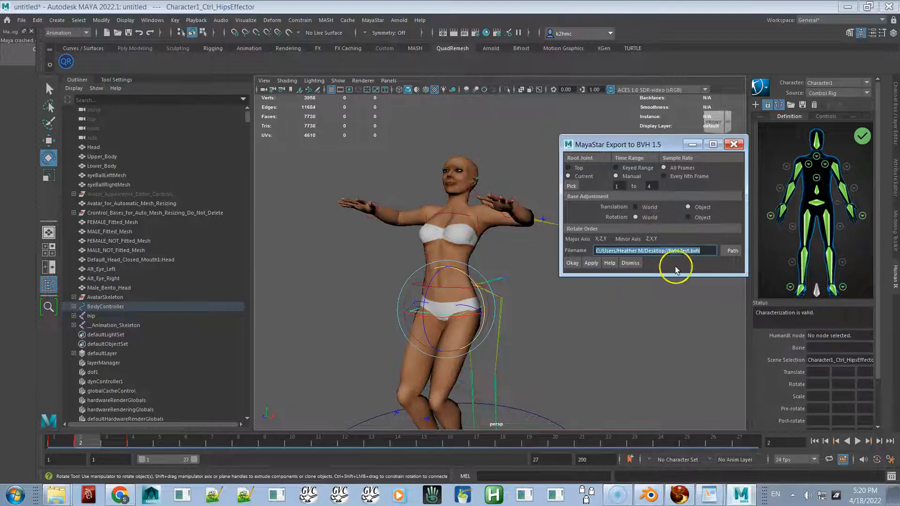
# - Set the export folder to the Desktop and export the animation as BVH Test.bvh, overwriting the existing file
pyautogui.click(730, 250)
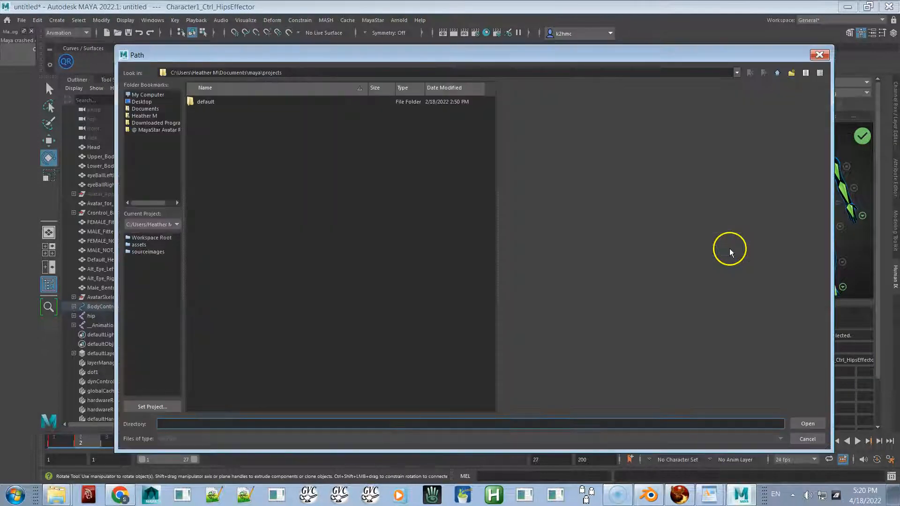
pyautogui.click(142, 102)
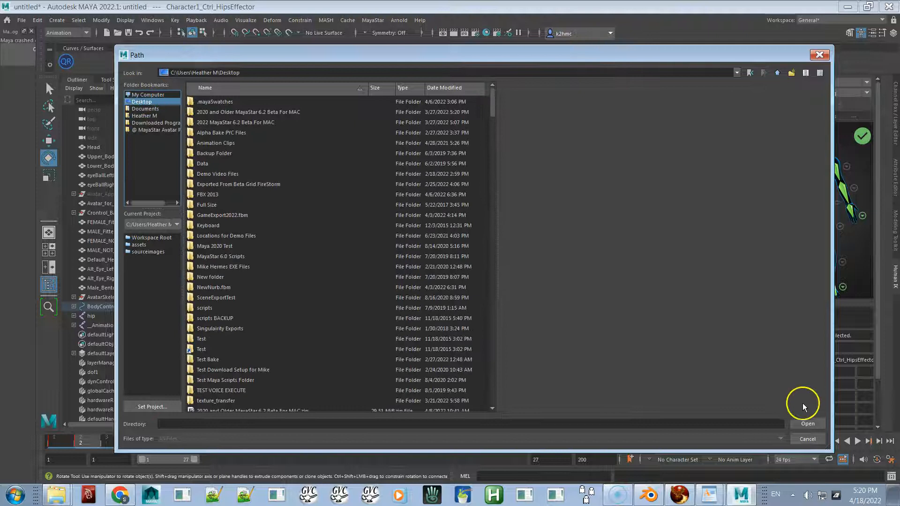
pyautogui.click(813, 426)
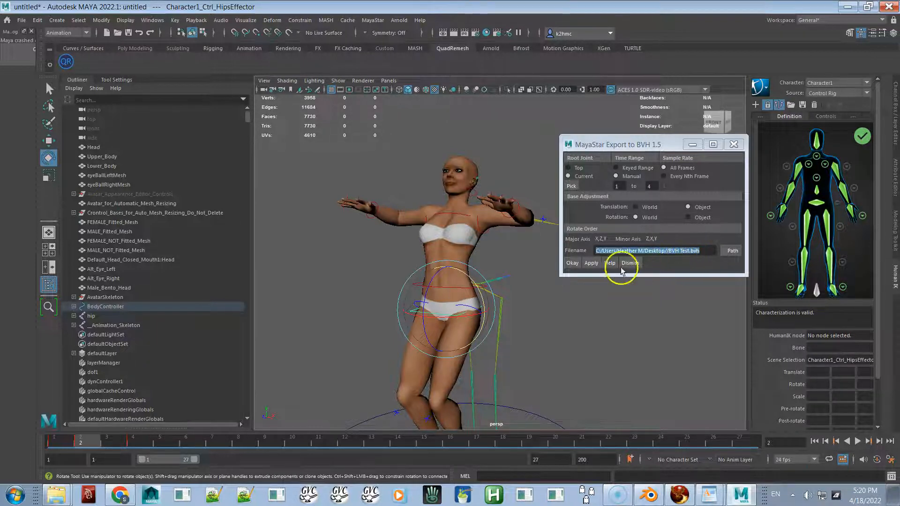
pyautogui.click(591, 265)
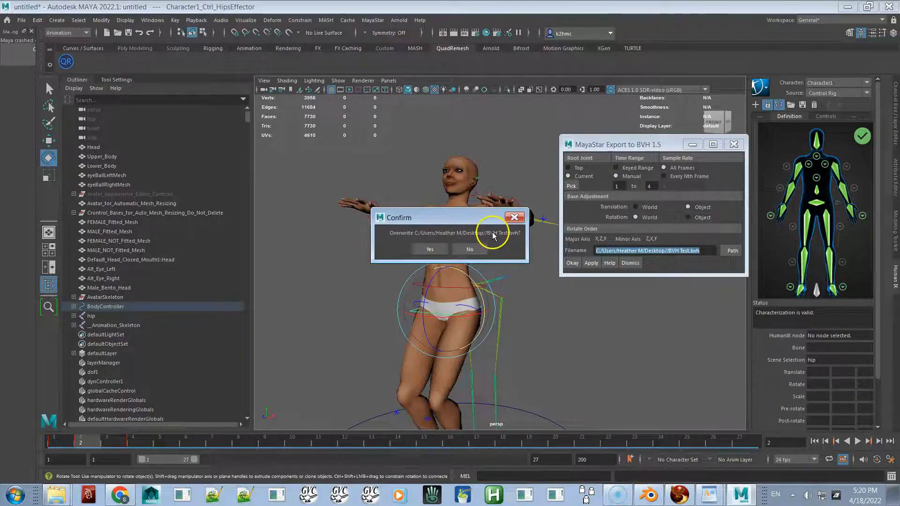
pyautogui.click(429, 249)
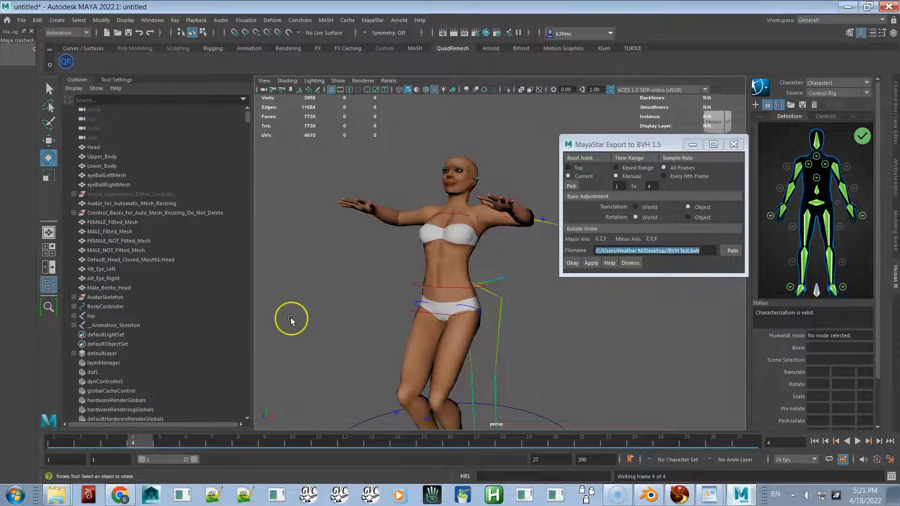
# - Switch to the Firestorm viewer, dismiss the MayaStar download link notice, and close the Inventory to clear the view of the avatar
pyautogui.hotkey('alt', 'Tab')
pyautogui.keyDown('alt'); pyautogui.moveTo(402, 228); pyautogui.dragTo(462, 251); pyautogui.keyUp('alt')
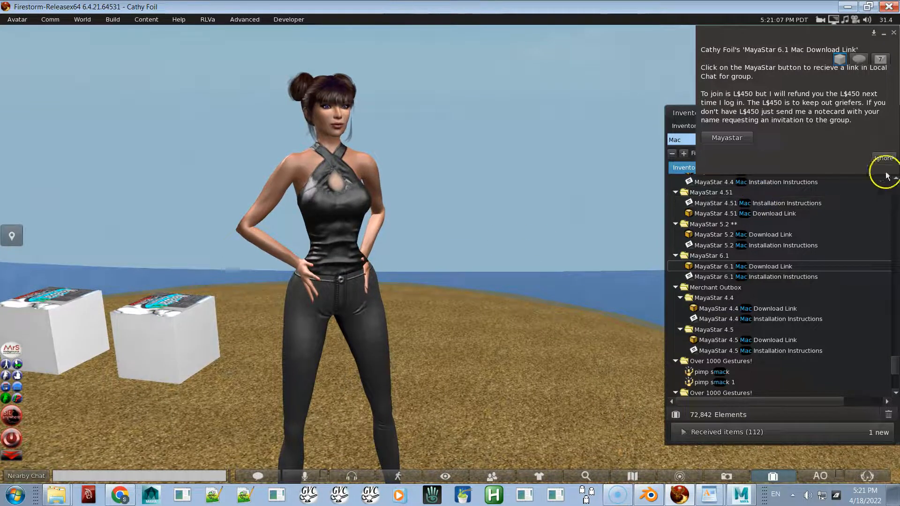
pyautogui.click(884, 158)
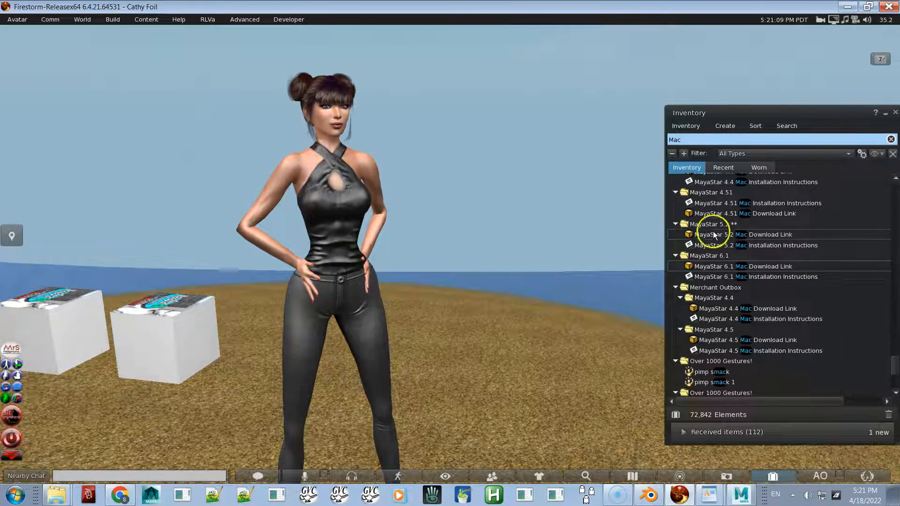
pyautogui.click(895, 113)
pyautogui.keyDown('alt'); pyautogui.moveTo(330, 207); pyautogui.dragTo(456, 249); pyautogui.keyUp('alt')
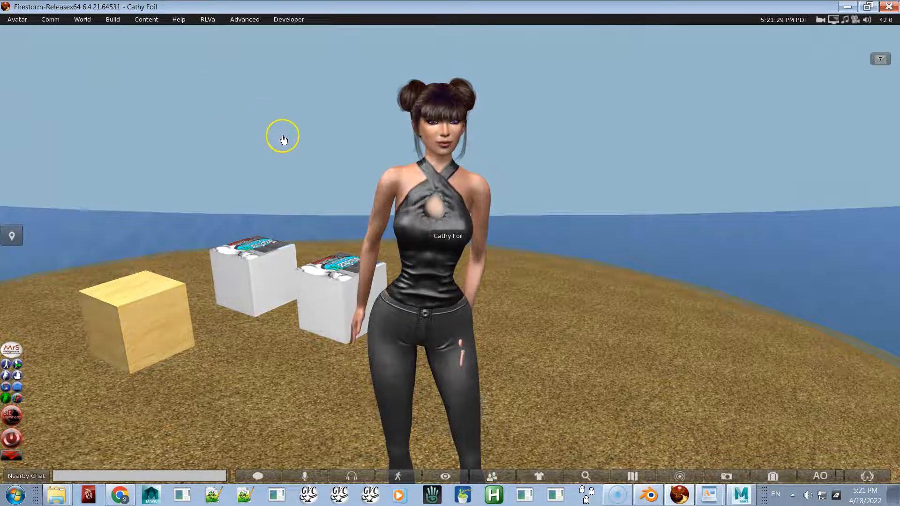
# - Load BVH Test.bvh from the Desktop for animation upload and move its preview dialog clear of the avatar
pyautogui.moveTo(231, 113)
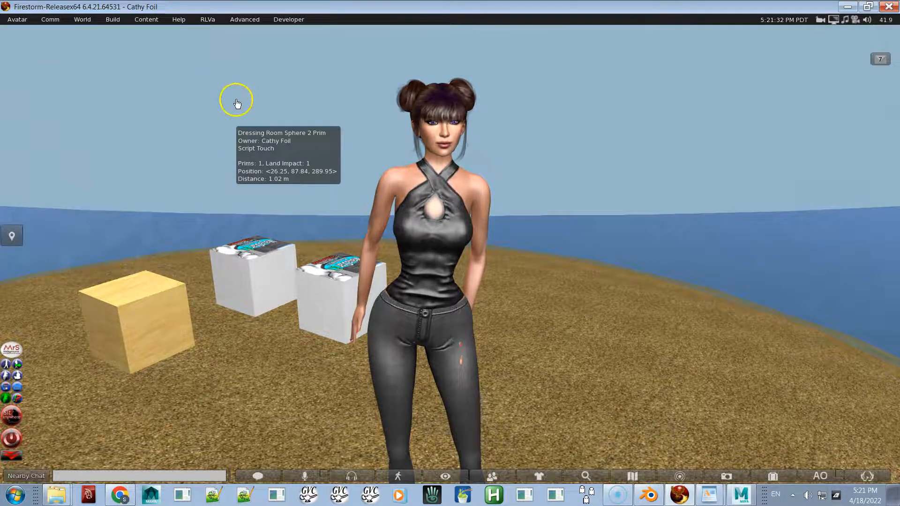
pyautogui.click(113, 19)
pyautogui.moveTo(146, 169)
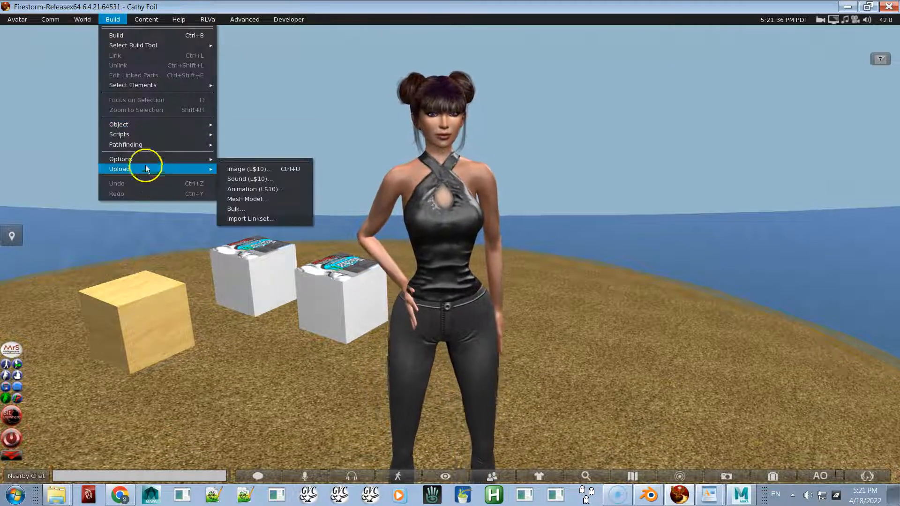
pyautogui.click(240, 189)
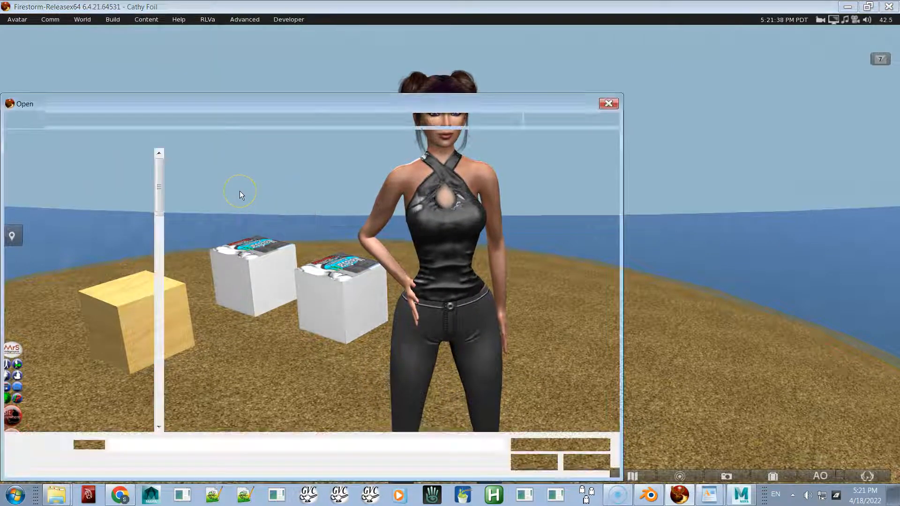
pyautogui.click(214, 174)
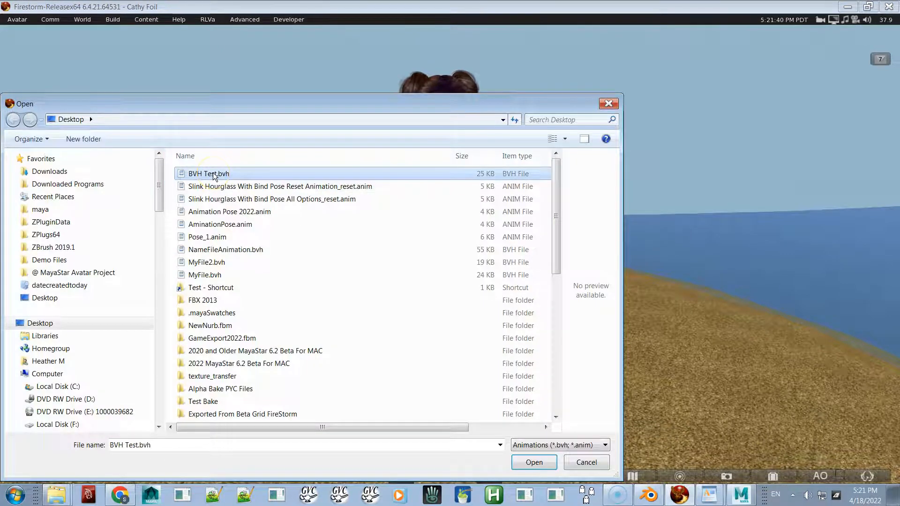
pyautogui.doubleClick(213, 173)
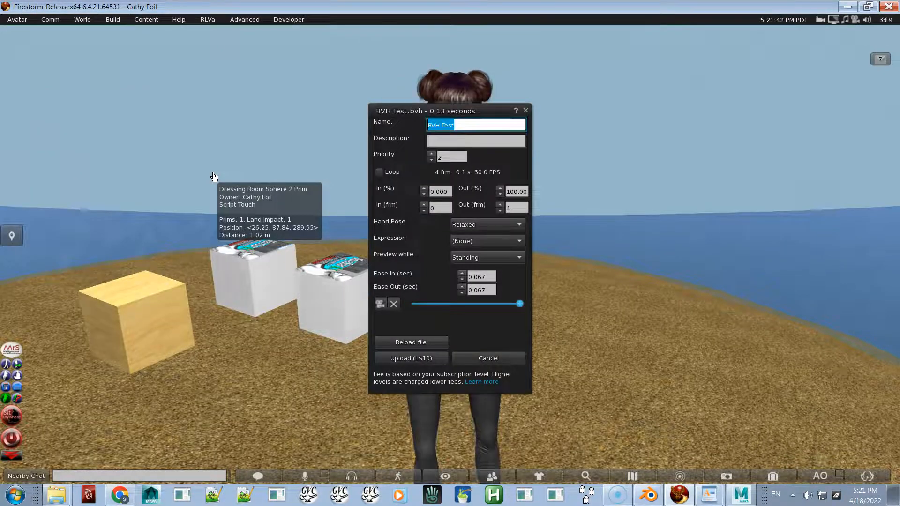
pyautogui.moveTo(500, 114); pyautogui.dragTo(690, 87)
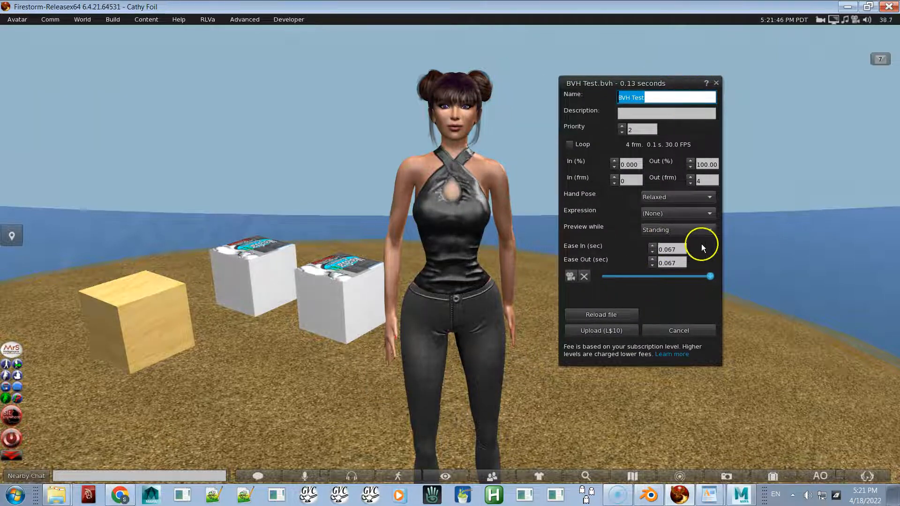
# - Enable looping for the animation, raise its priority to 4, and set the loop's In frame to 2
pyautogui.click(569, 277)
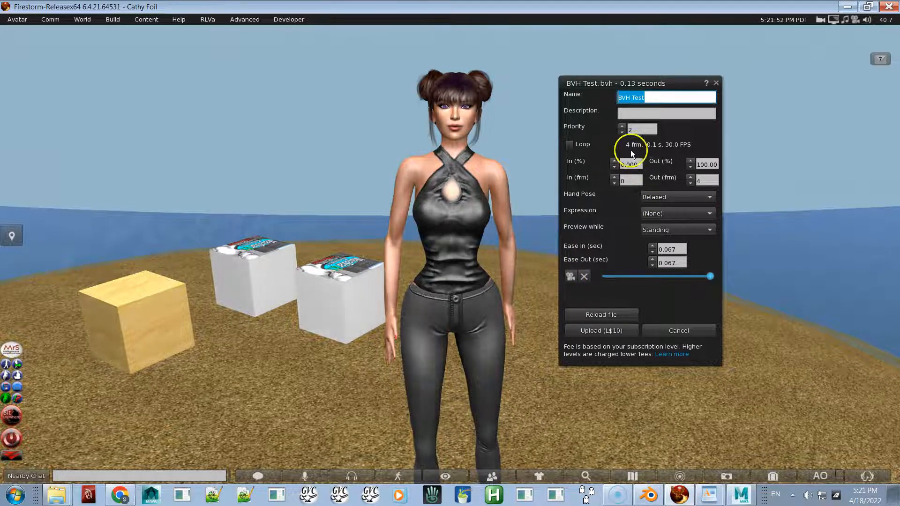
pyautogui.click(570, 144)
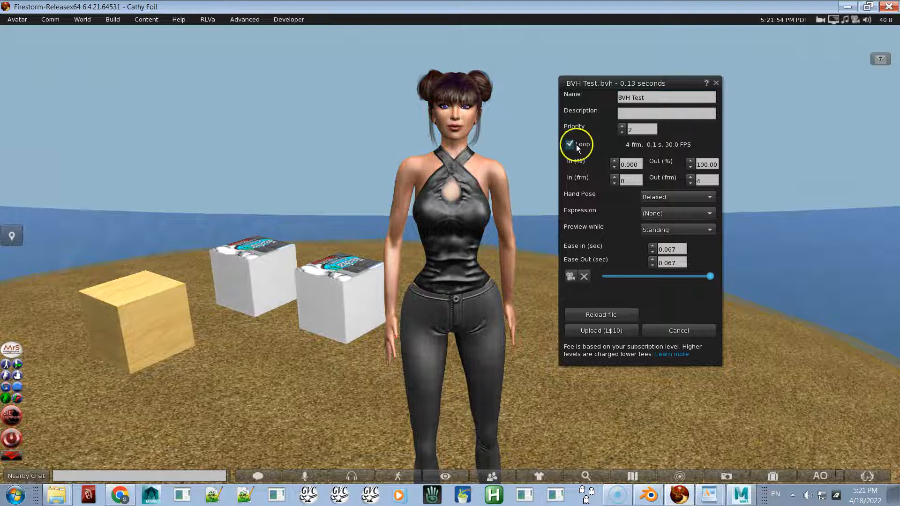
pyautogui.click(622, 125)
pyautogui.click(622, 126)
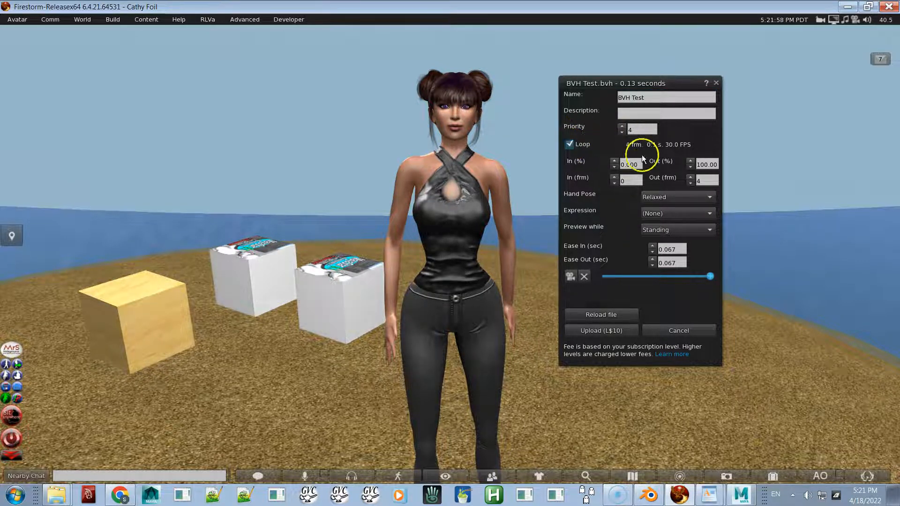
pyautogui.click(630, 181)
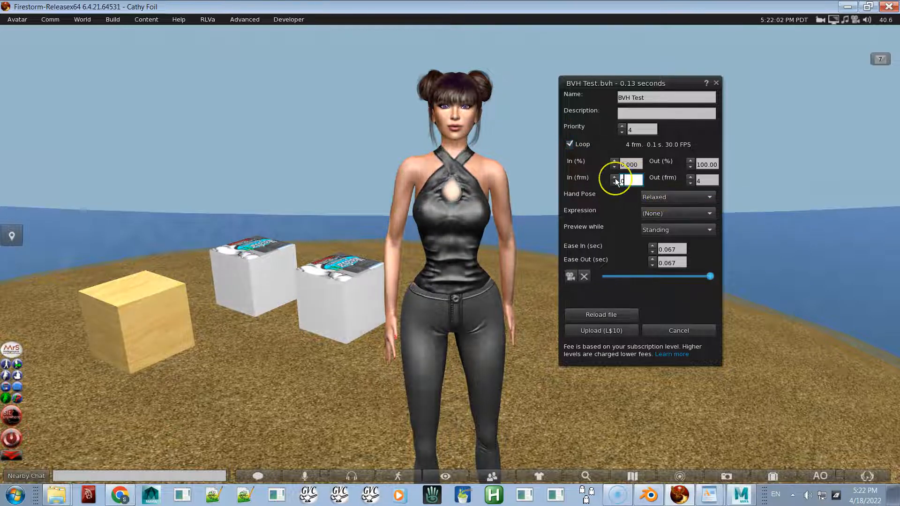
pyautogui.click(614, 177)
pyautogui.click(615, 178)
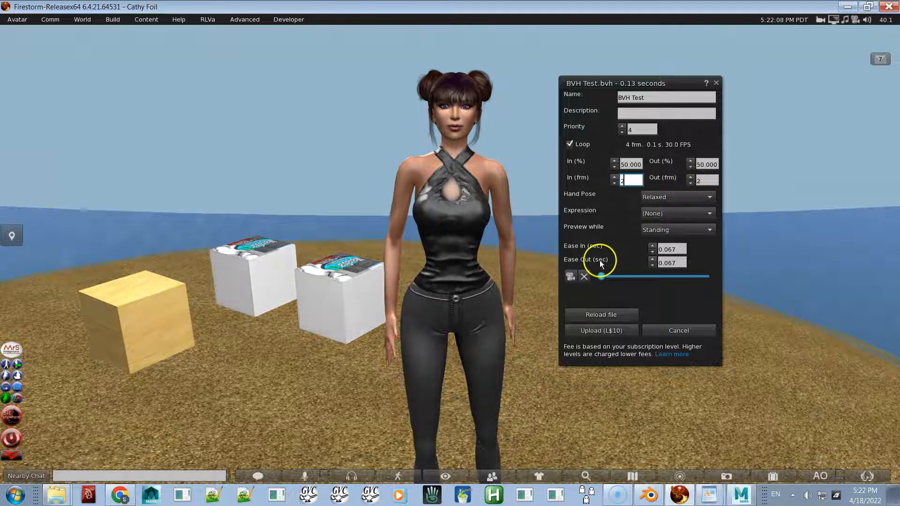
# - Play the animation preview on the avatar, inspect the pose, and upload the animation for L$10
pyautogui.click(570, 277)
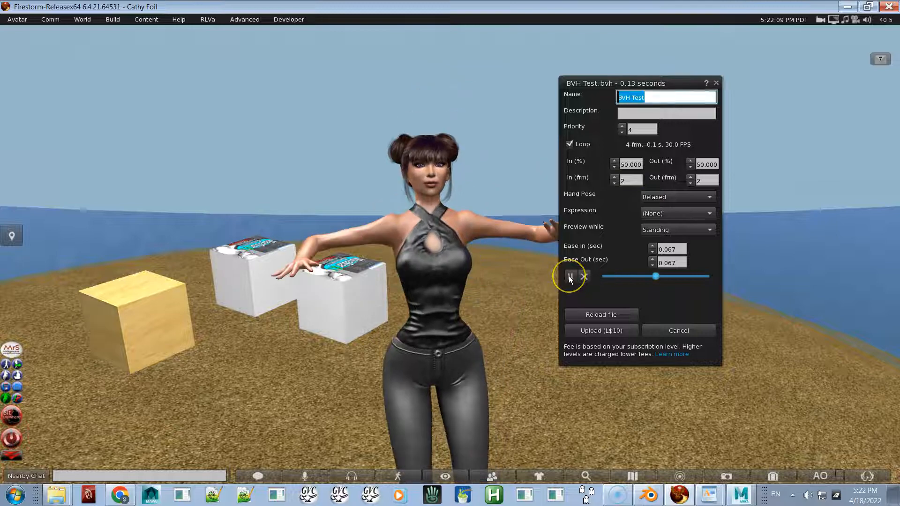
pyautogui.keyDown('alt'); pyautogui.click(445, 273); pyautogui.keyUp('alt')
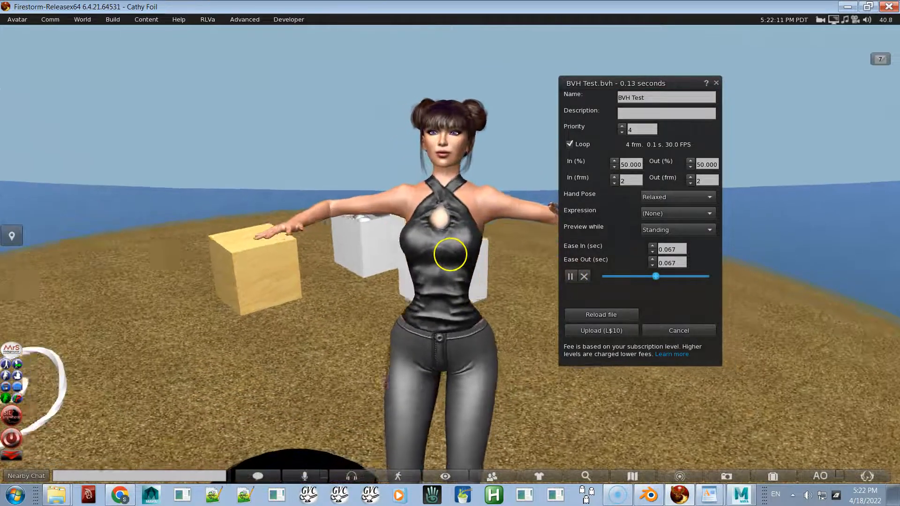
pyautogui.moveTo(450, 254)
pyautogui.keyDown('ctrl'); pyautogui.keyDown('alt'); pyautogui.mouseDown()
pyautogui.moveTo(460, 251)
pyautogui.moveTo(447, 253)
pyautogui.mouseUp(); pyautogui.keyUp('alt'); pyautogui.keyUp('ctrl')
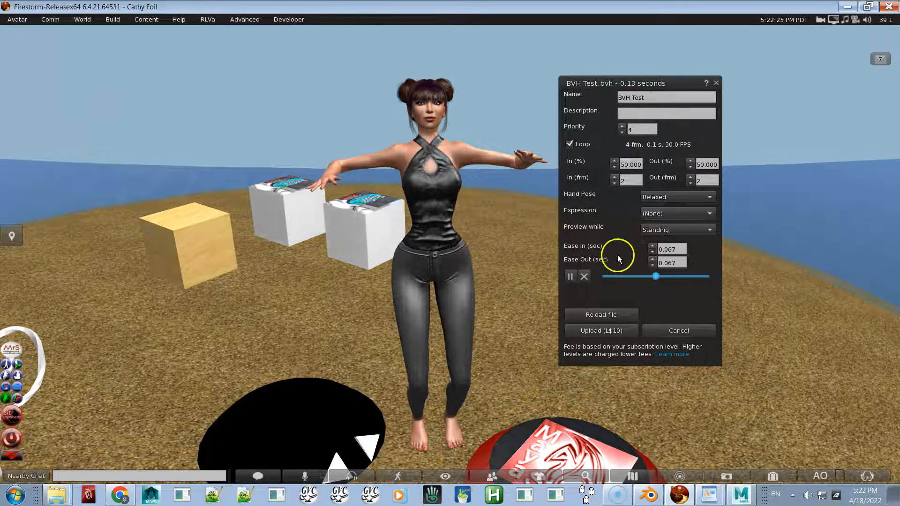
pyautogui.click(610, 330)
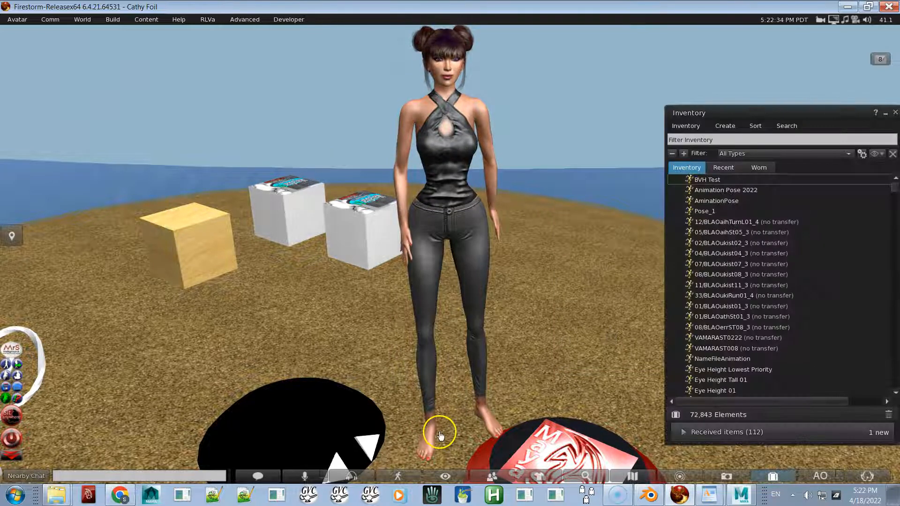
# - Play the BVH Test animation inworld from the inventory, inspect the avatar's pose, and close the animation window
pyautogui.doubleClick(731, 177)
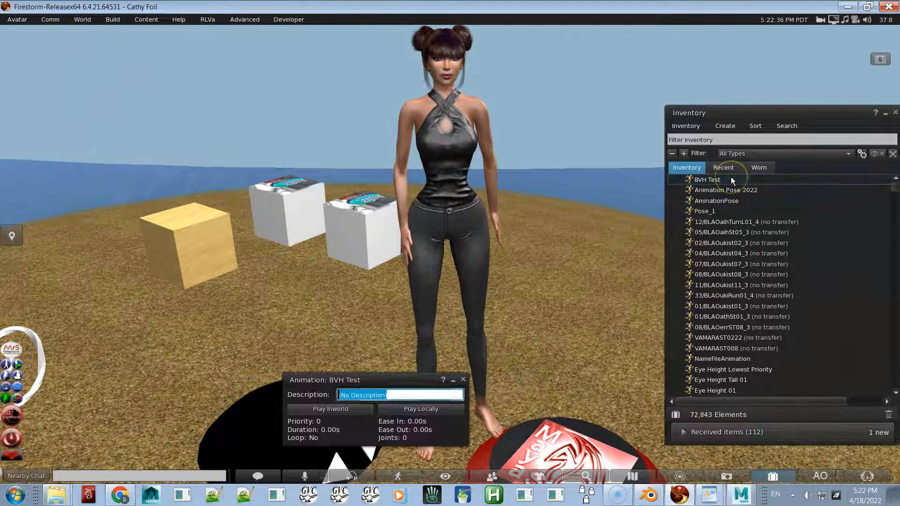
pyautogui.click(353, 407)
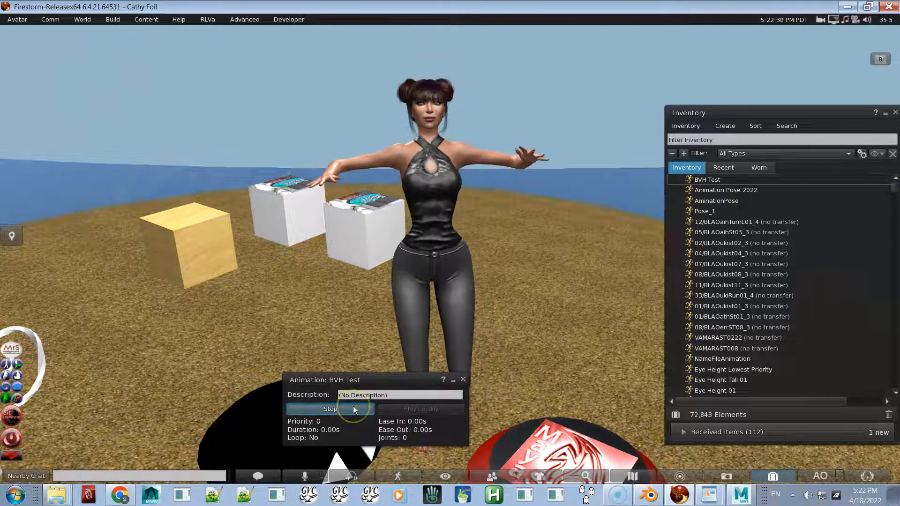
pyautogui.keyDown('alt'); pyautogui.moveTo(437, 225); pyautogui.dragTo(427, 306); pyautogui.keyUp('alt')
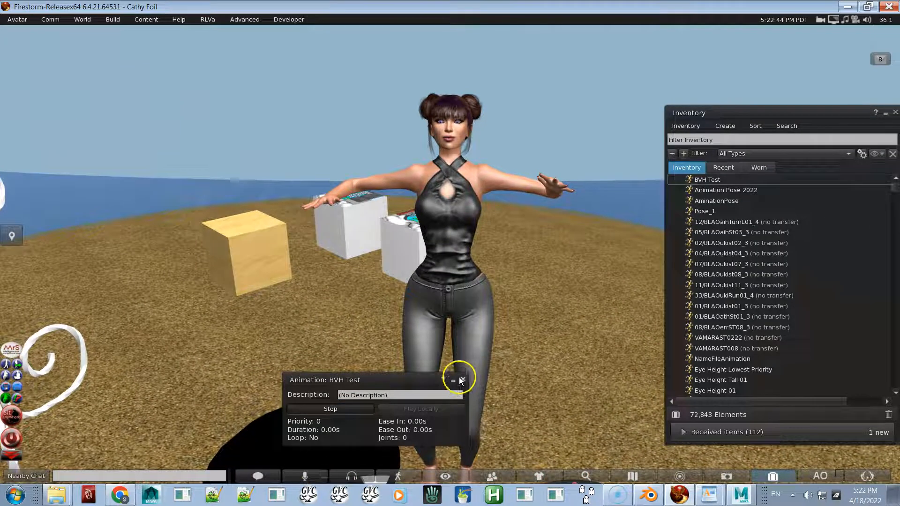
pyautogui.click(462, 383)
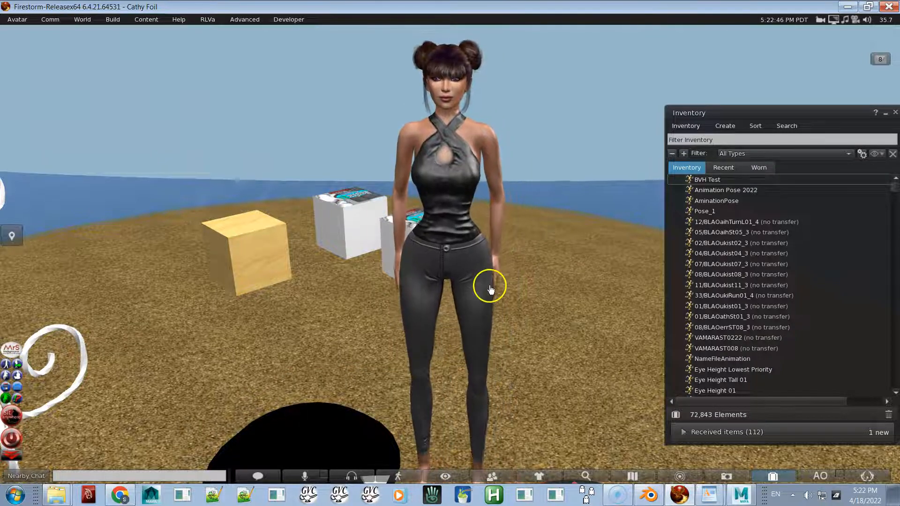
# - Return to Maya, close the BVH export dialog, and bring the Script Editor into view
pyautogui.hotkey('alt', 'Tab')
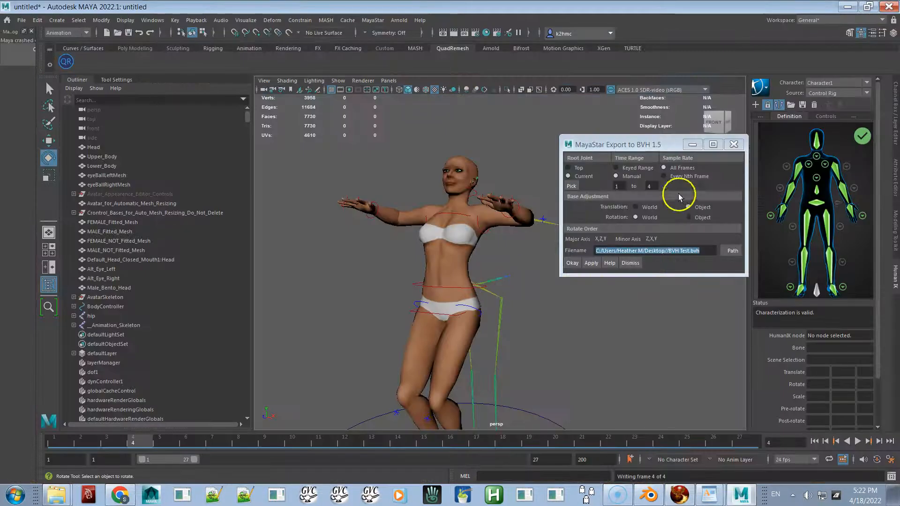
pyautogui.click(739, 147)
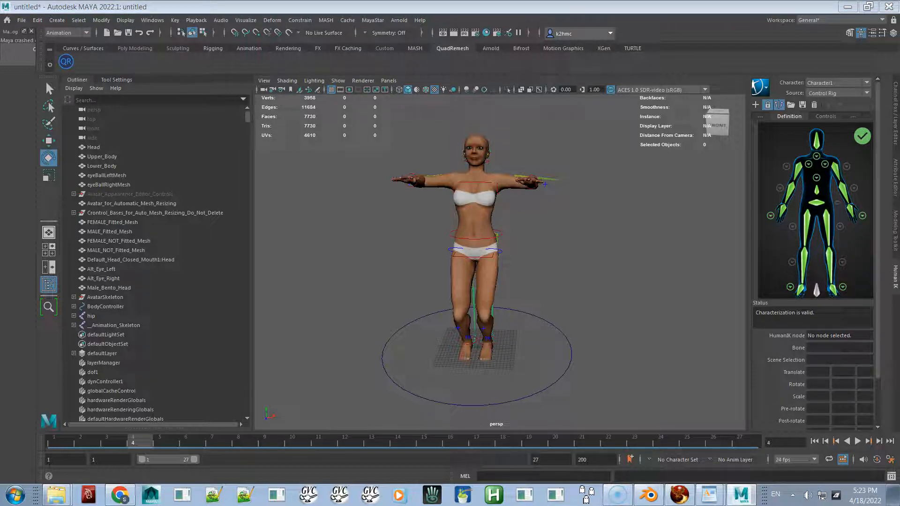
pyautogui.moveTo(899, 52); pyautogui.dragTo(638, 60)
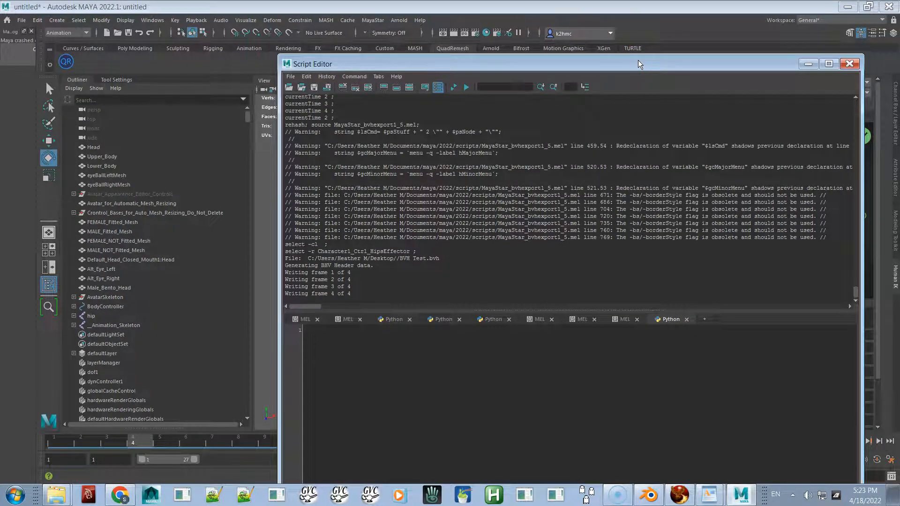
# - Switch to the browser's BVH Exporters downloads, bring in the Maya 2022 scripts folder, reverse its name sorting, and locate MayaStar_bvhexport1_5_5.mel
pyautogui.hotkey('alt', 'Tab')
pyautogui.click(371, 163)
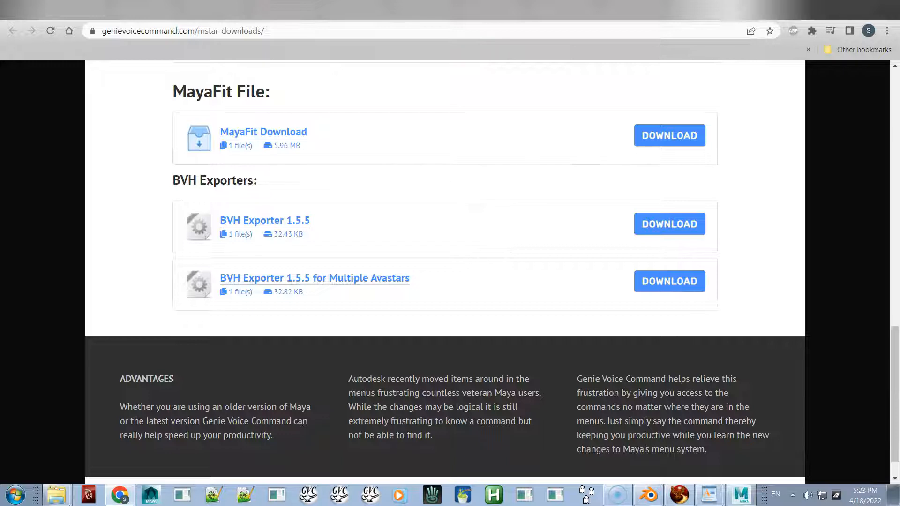
pyautogui.moveTo(899, 59); pyautogui.dragTo(449, 101)
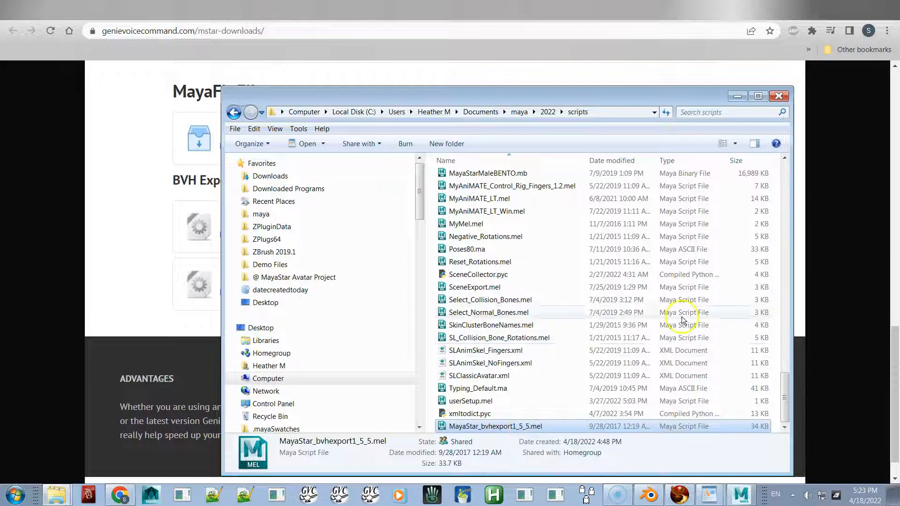
pyautogui.moveTo(787, 387); pyautogui.dragTo(788, 342)
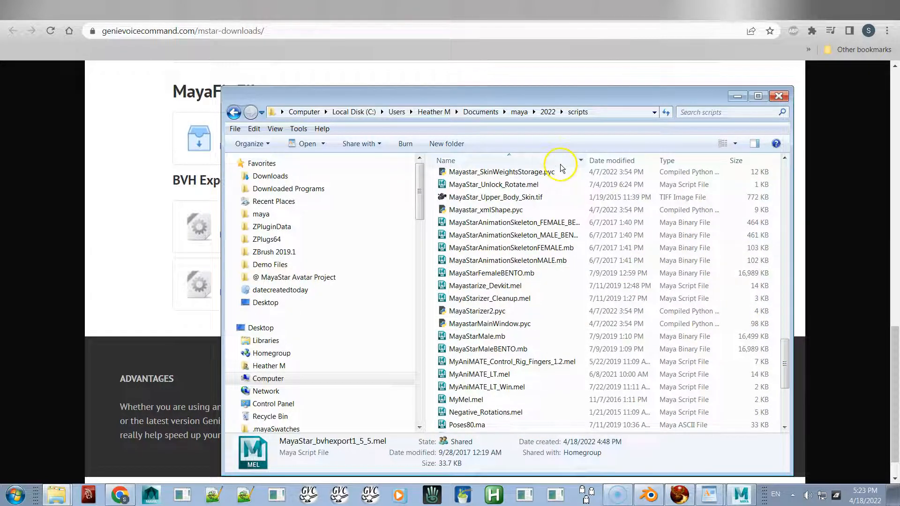
pyautogui.click(561, 164)
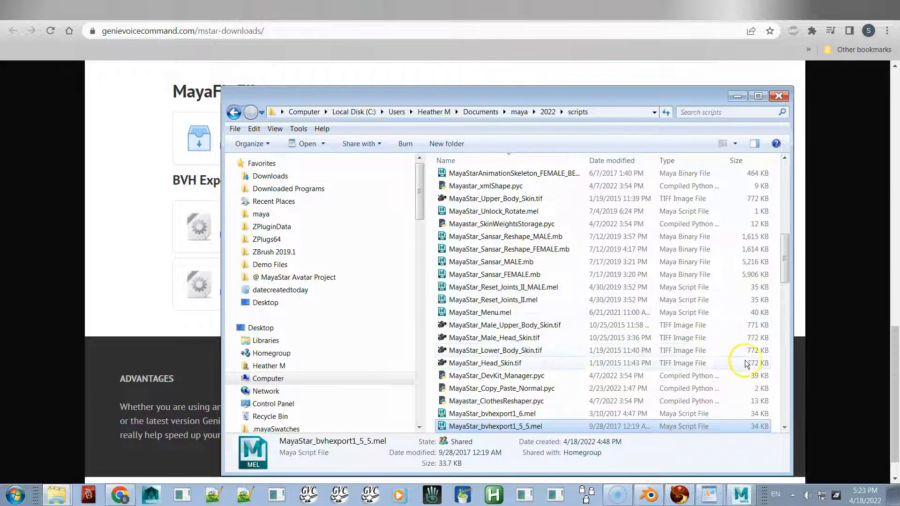
pyautogui.click(784, 427)
pyautogui.click(784, 427)
pyautogui.click(785, 427)
pyautogui.click(785, 427)
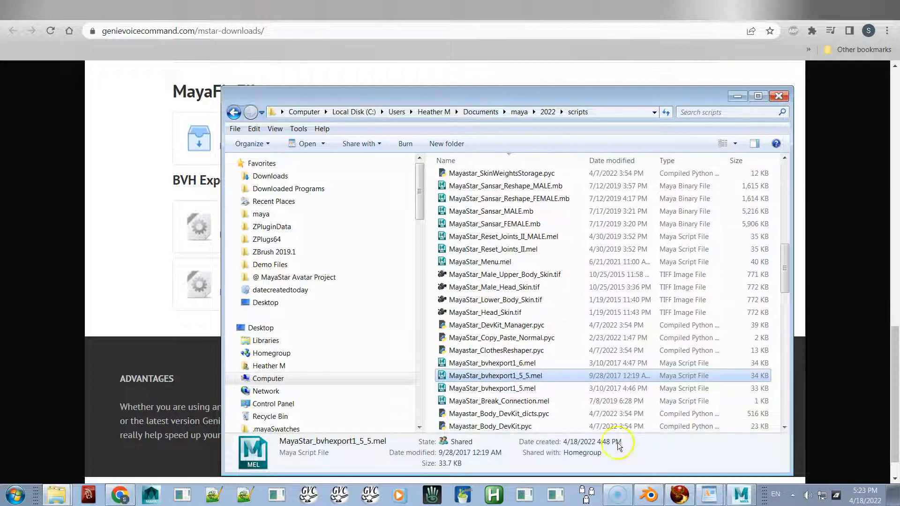
# - Open MayaStar_bvhexport1_5.mel to examine its header text, and close it again
pyautogui.click(533, 390)
pyautogui.doubleClick(536, 390)
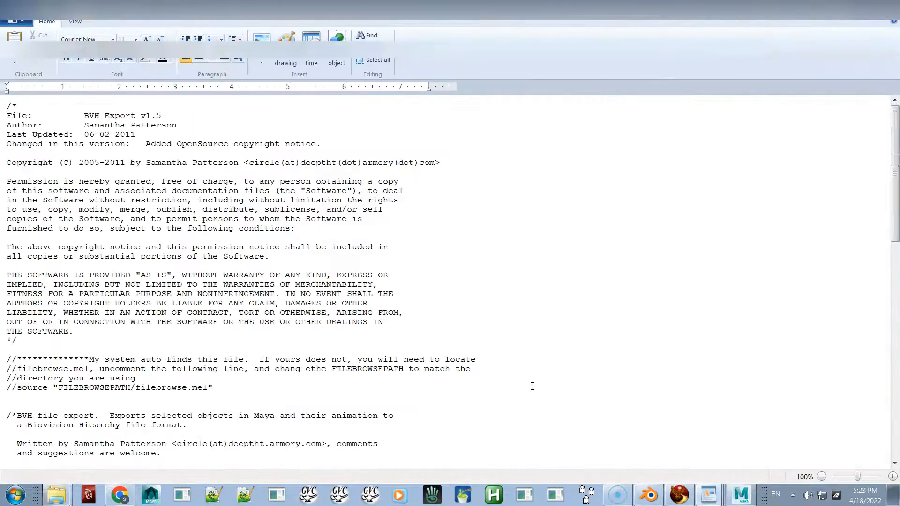
pyautogui.click(891, 8)
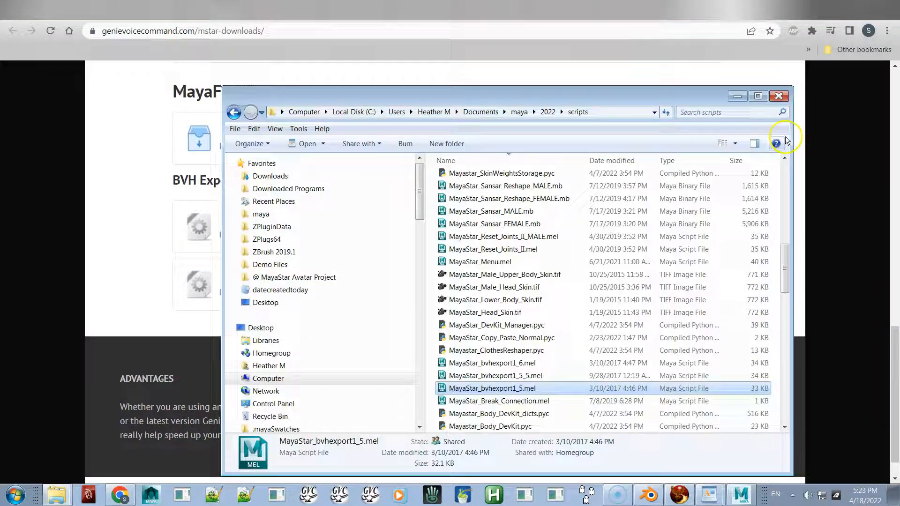
# - Rename MayaStar_bvhexport1_5.mel as MayaStar_bvhexport1_5.ORIGINALmel and accept the extension change
pyautogui.click(528, 389)
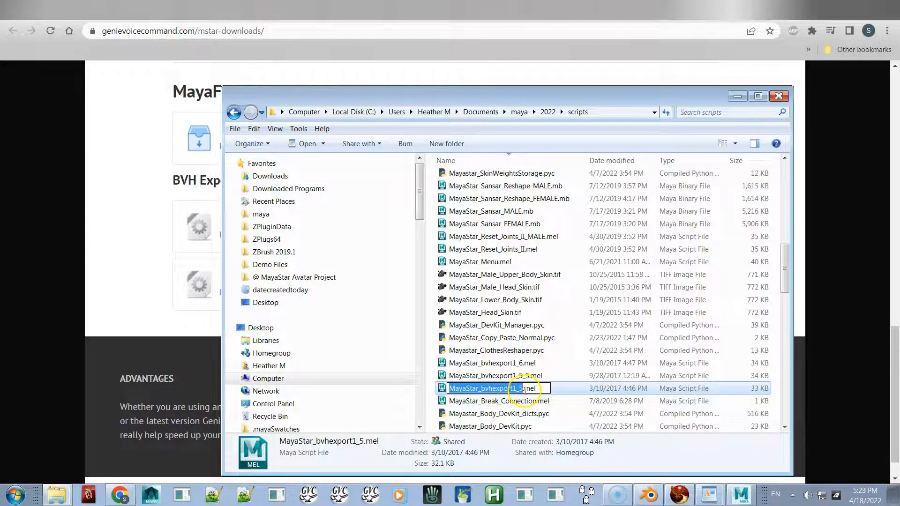
pyautogui.click(525, 389)
pyautogui.write('ORIGINAL.')
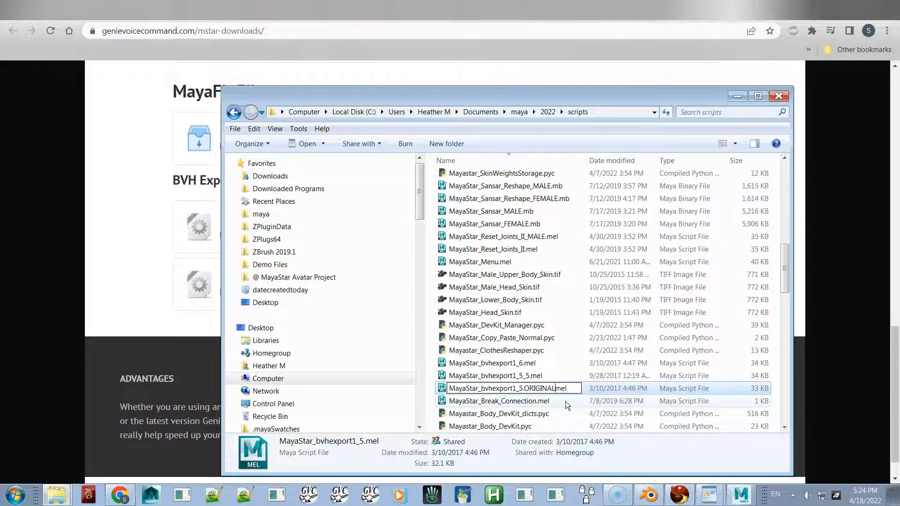
pyautogui.press('Return')
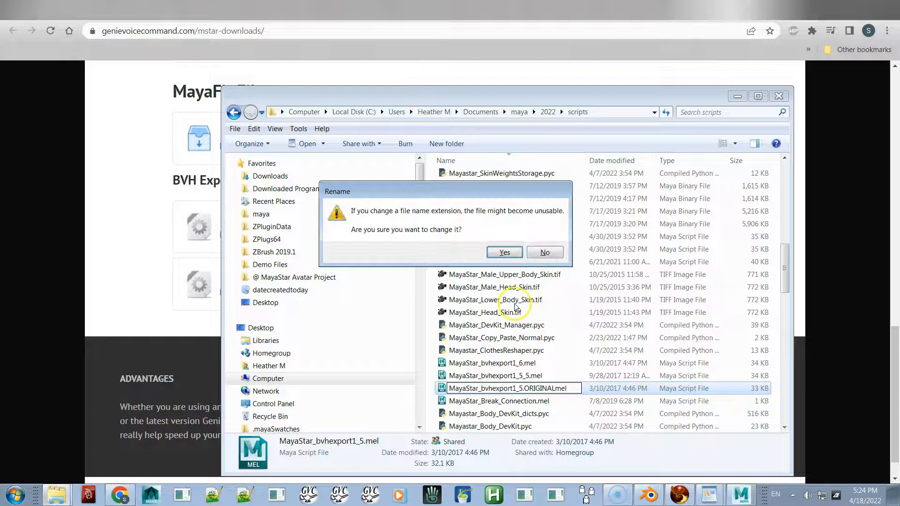
pyautogui.click(506, 253)
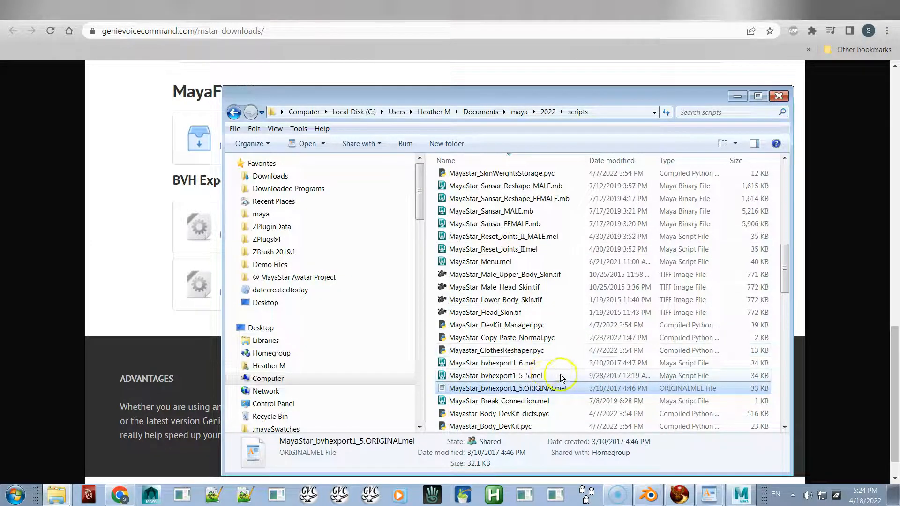
# - Rename MayaStar_bvhexport1_5_5.mel as MayaStar_bvhexport1_5.mel in the scripts folder
pyautogui.click(535, 378)
pyautogui.click(535, 379)
pyautogui.click(532, 376)
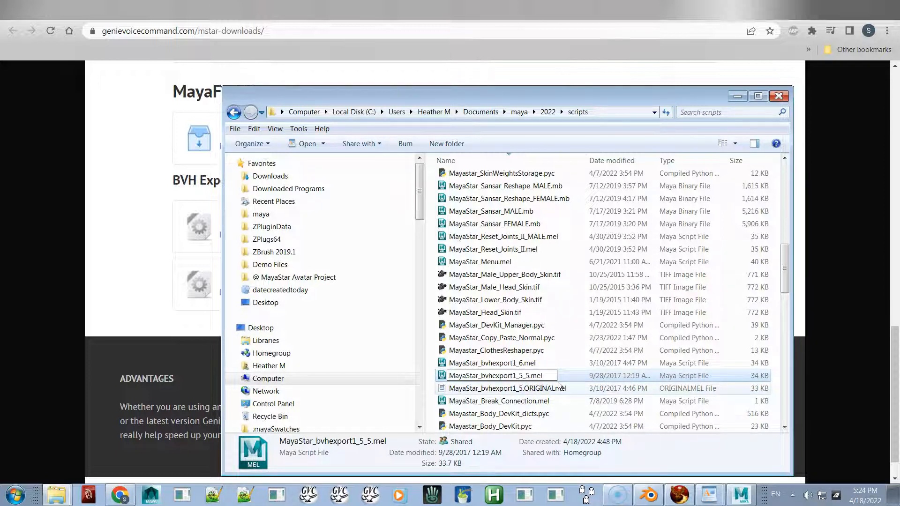
pyautogui.press('Return')
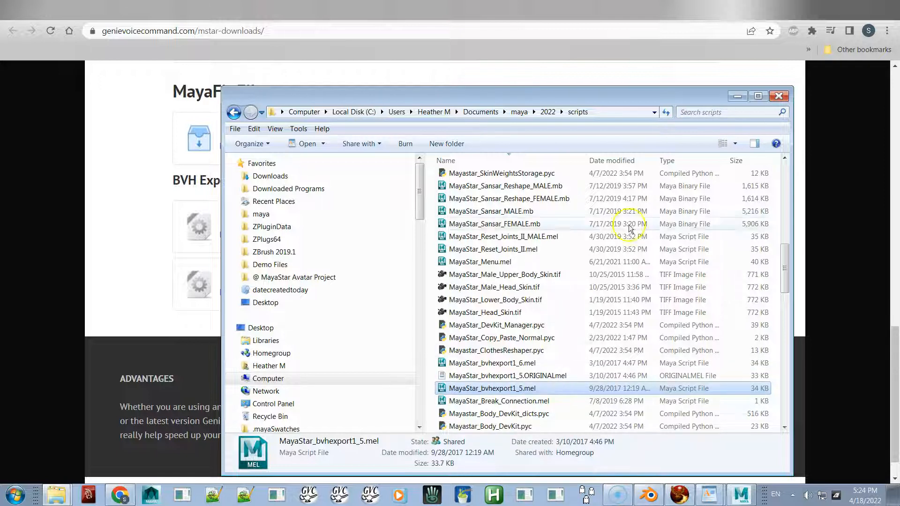
# - Switch back to Maya and close the Script Editor
pyautogui.hotkey('alt', 'Tab')
pyautogui.hotkey('alt', 'Tab')
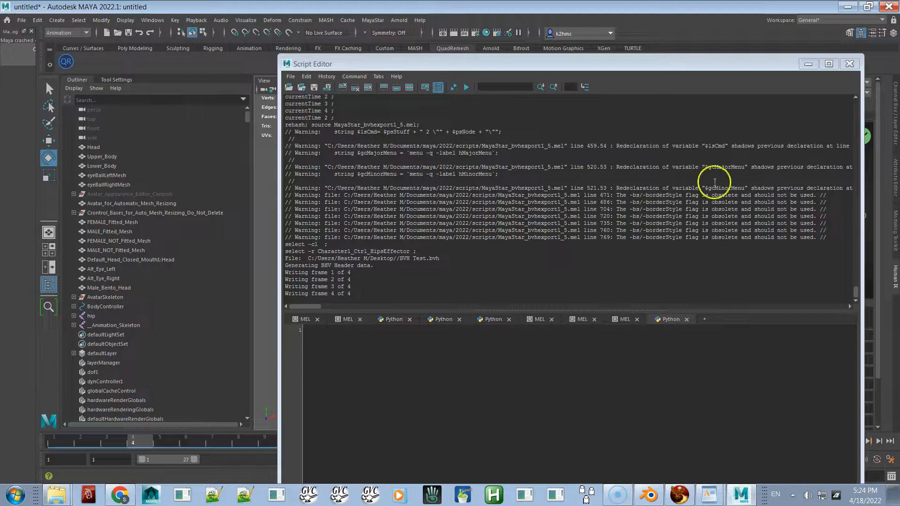
pyautogui.click(849, 64)
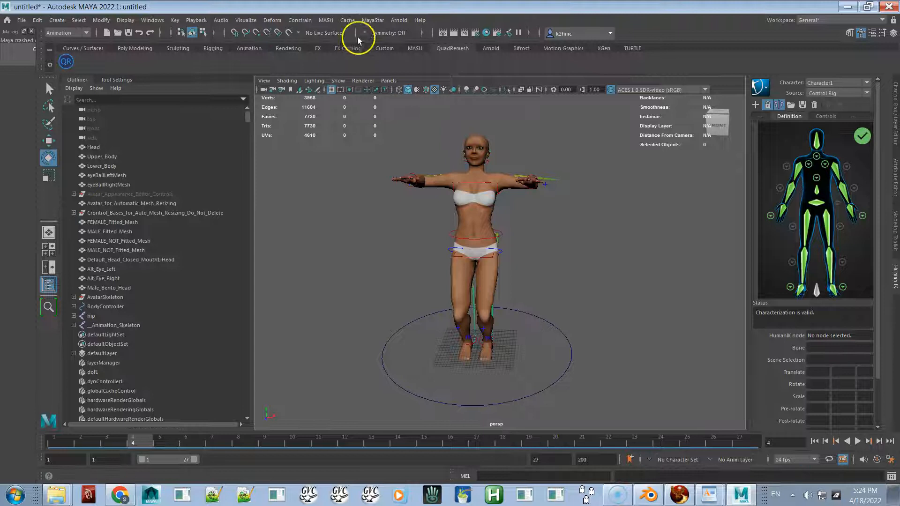
# - Launch the BVH Export 1.5 exporter from MayaStar's animation tools and move its dialog clear of the avatar
pyautogui.click(373, 24)
pyautogui.moveTo(415, 70)
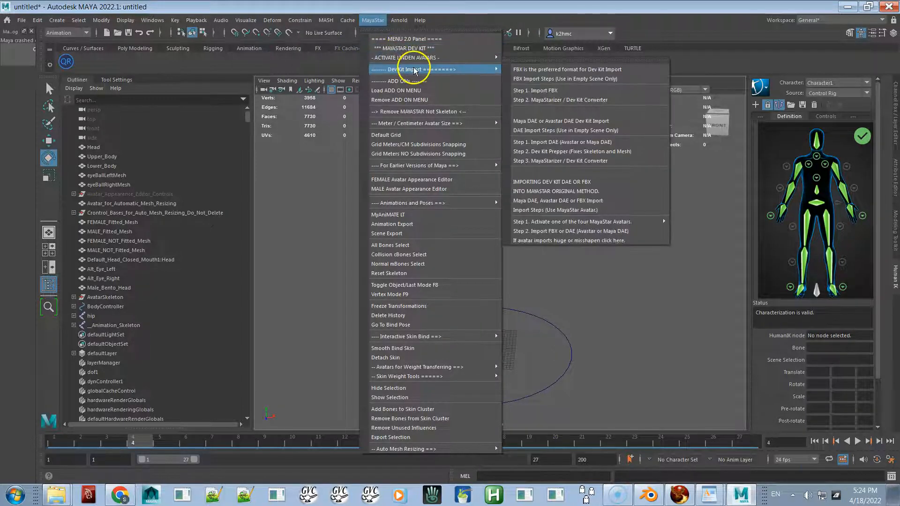
pyautogui.moveTo(446, 57)
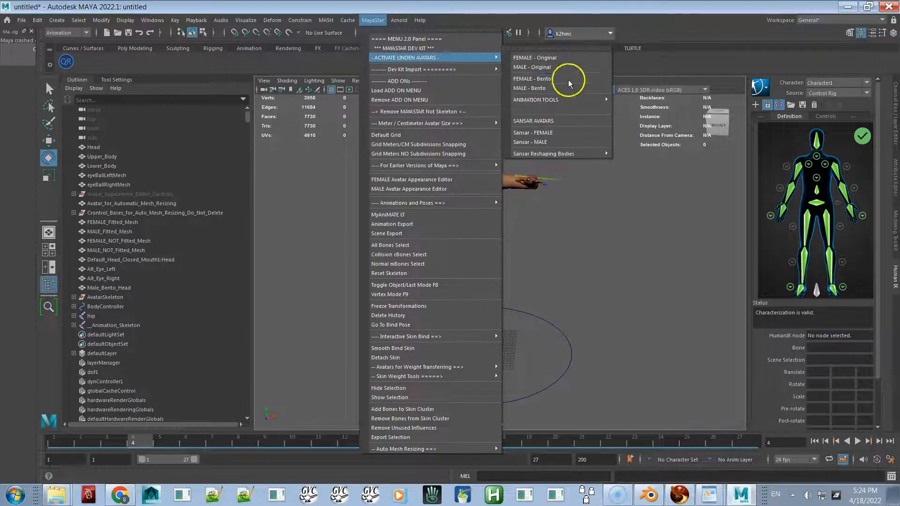
pyautogui.moveTo(599, 100)
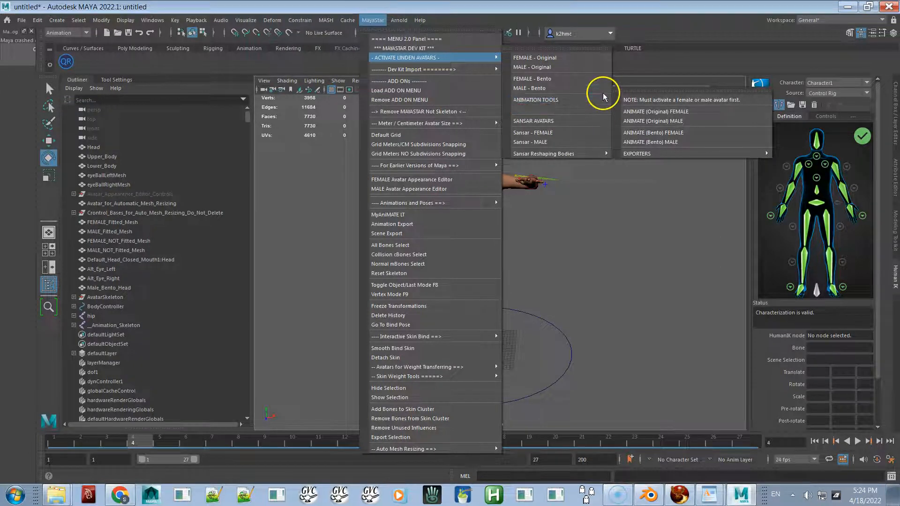
pyautogui.moveTo(715, 154)
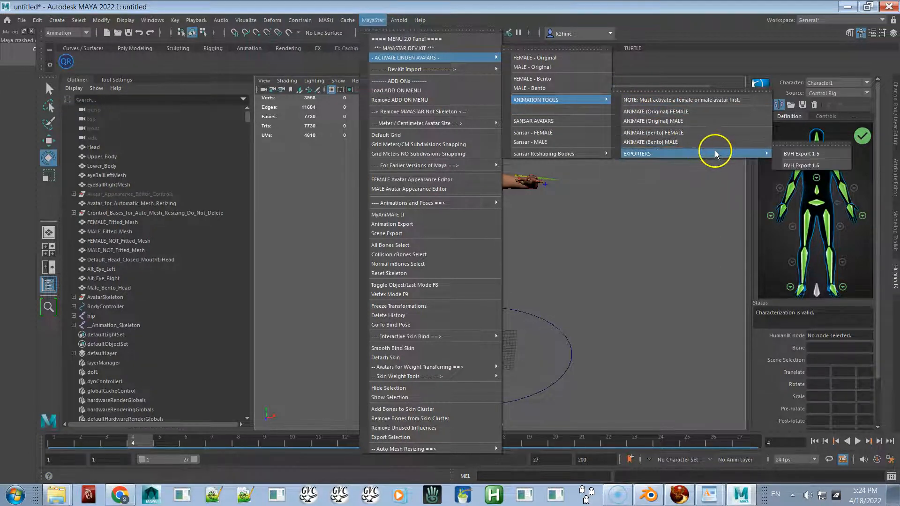
pyautogui.click(790, 154)
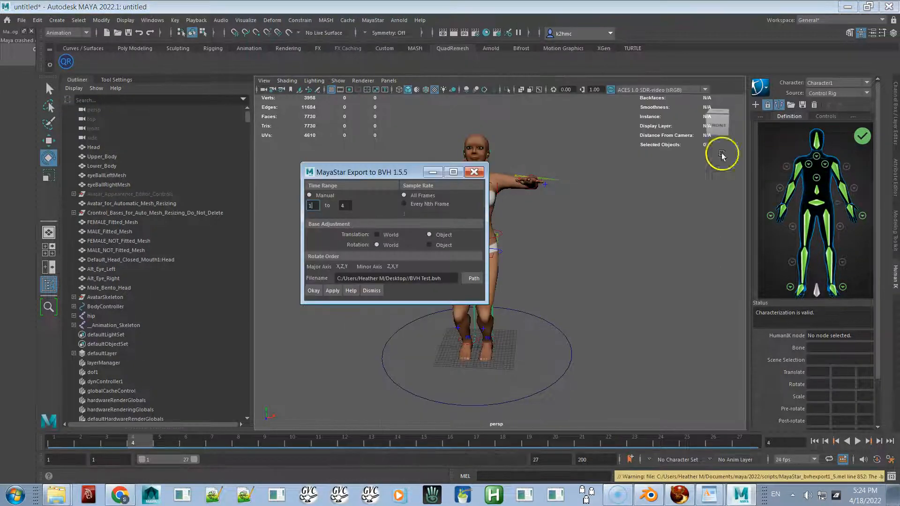
pyautogui.click(356, 233)
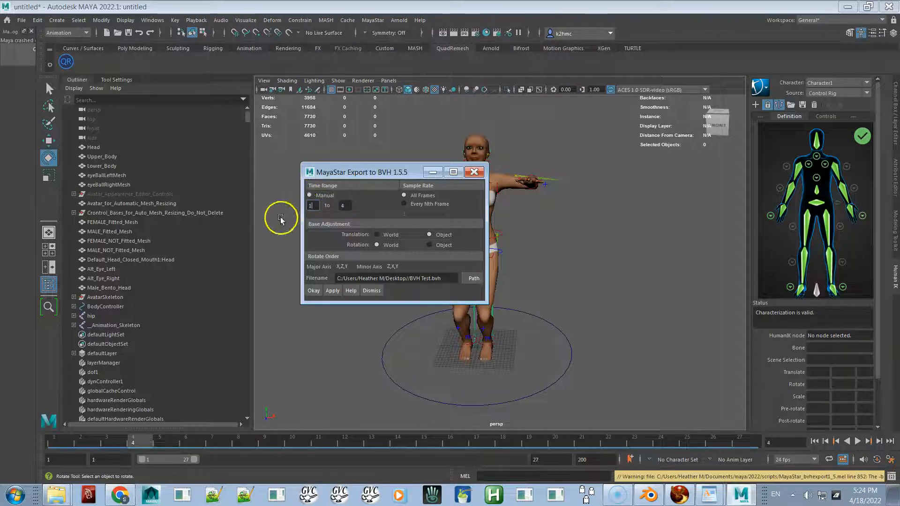
pyautogui.moveTo(367, 173); pyautogui.dragTo(601, 163)
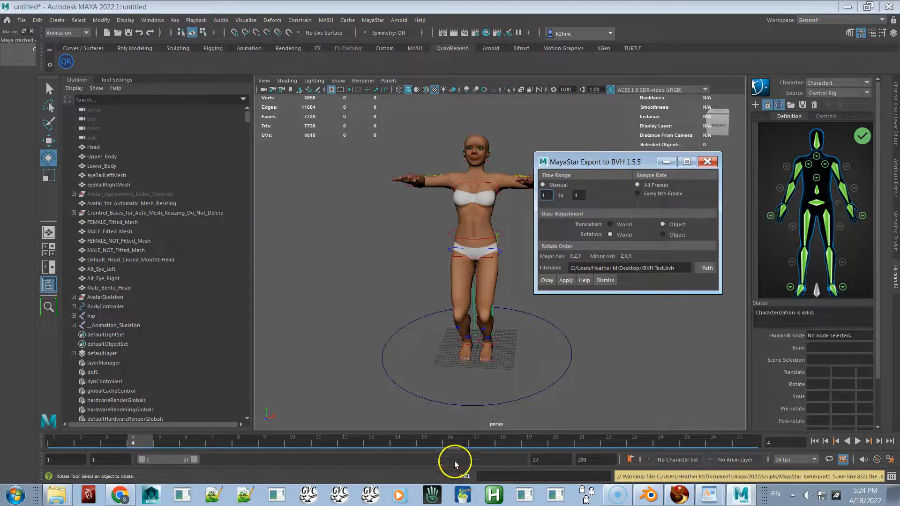
# - Run the MEL command rehash
pyautogui.click(490, 477)
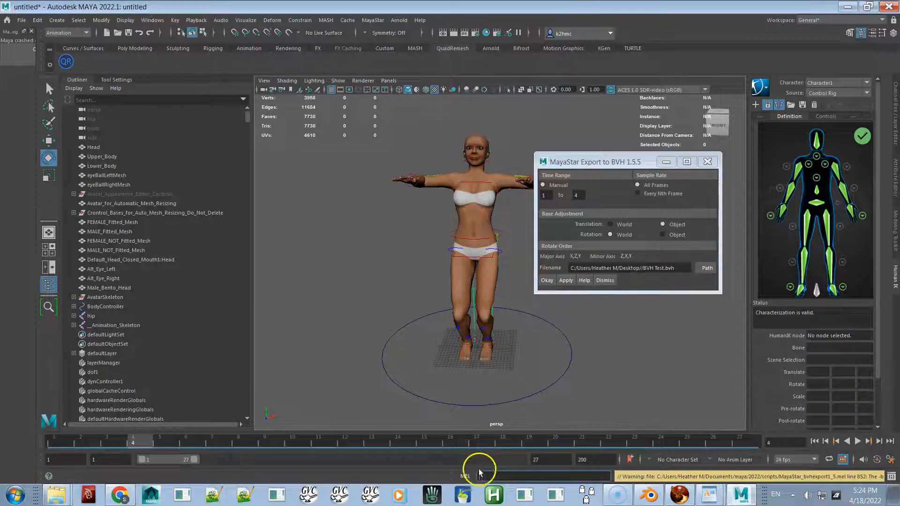
pyautogui.write('rehash')
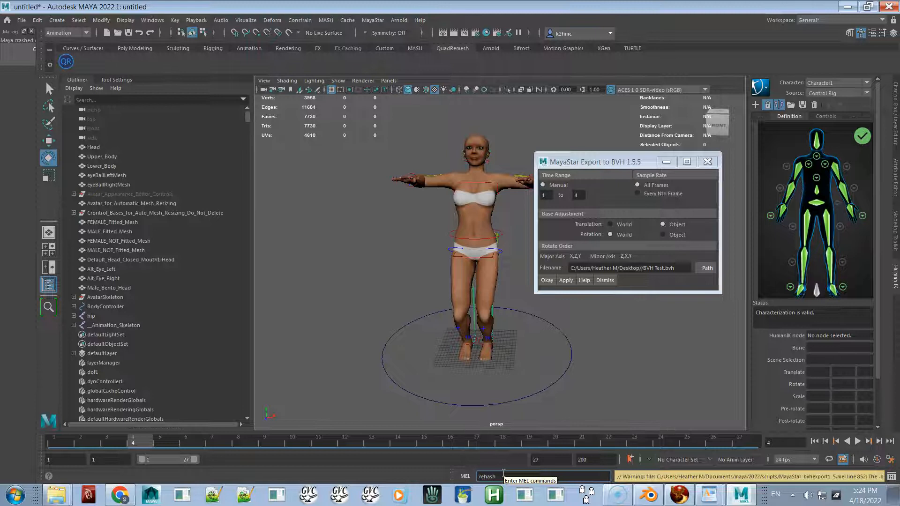
pyautogui.press('Return')
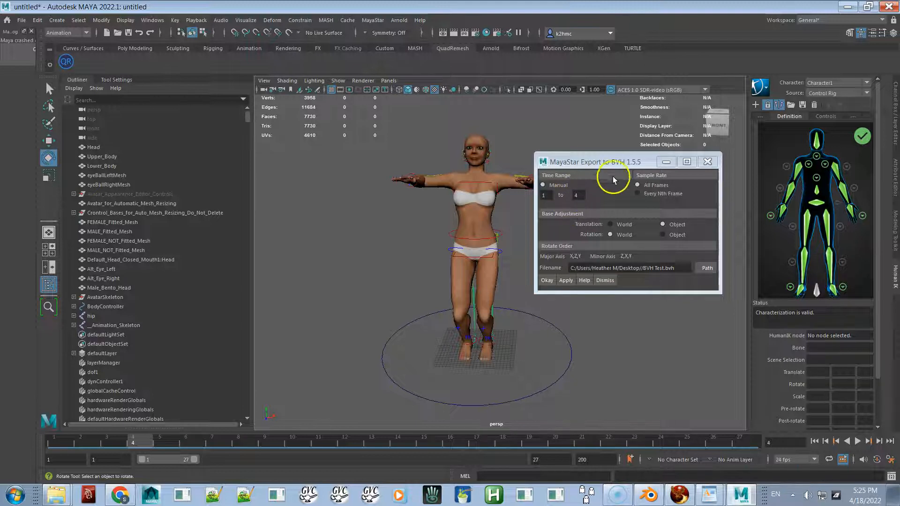
# - Export frames 1 to 4 with the All Frames sample rate, overwriting BVH Test.bvh on the desktop
pyautogui.click(549, 197)
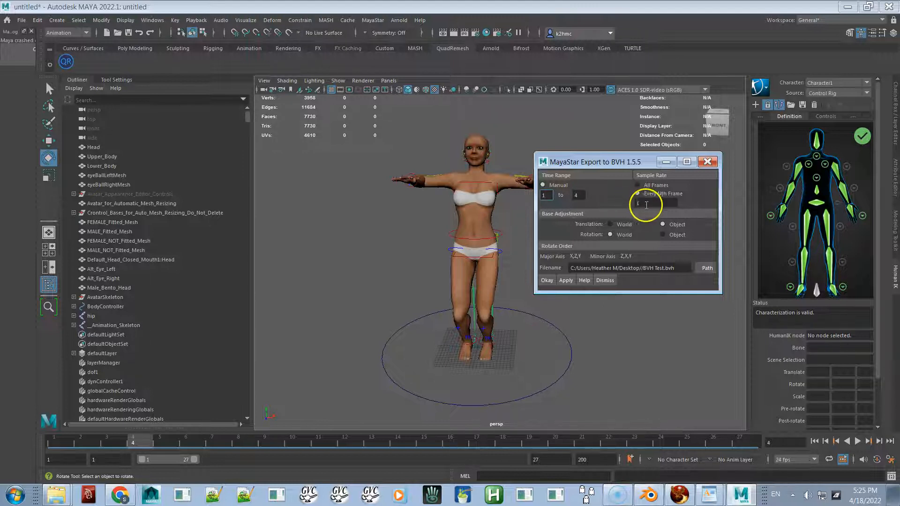
pyautogui.click(637, 185)
pyautogui.click(643, 194)
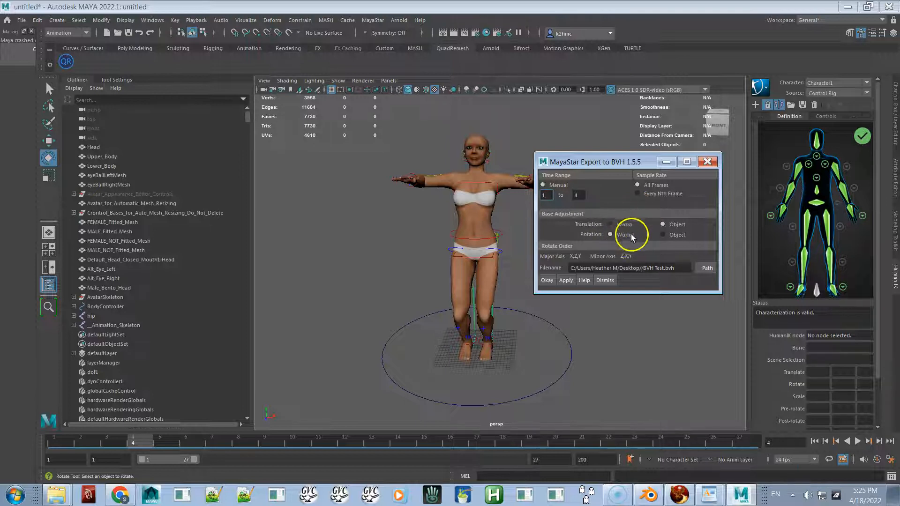
pyautogui.click(566, 281)
pyautogui.click(430, 250)
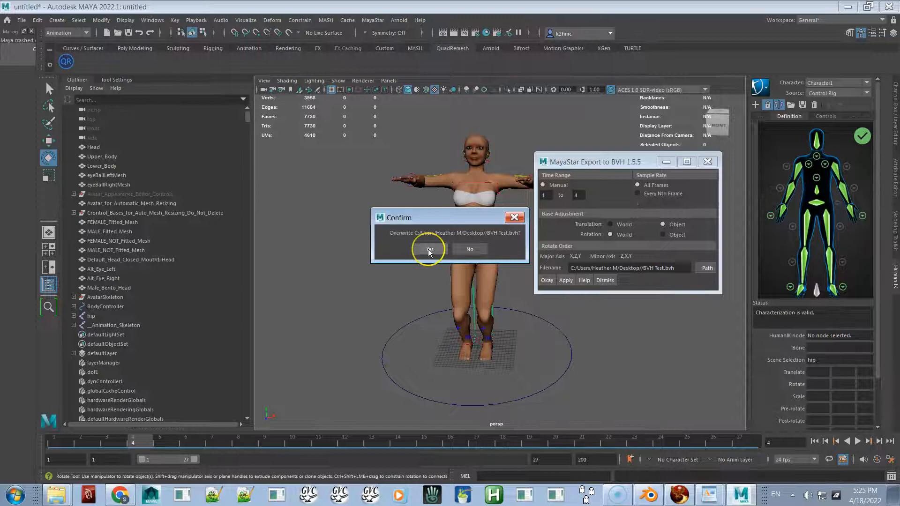
# - Move the avatar's right wrist control up in front of the chin and set a key at frame 4
pyautogui.click(410, 186)
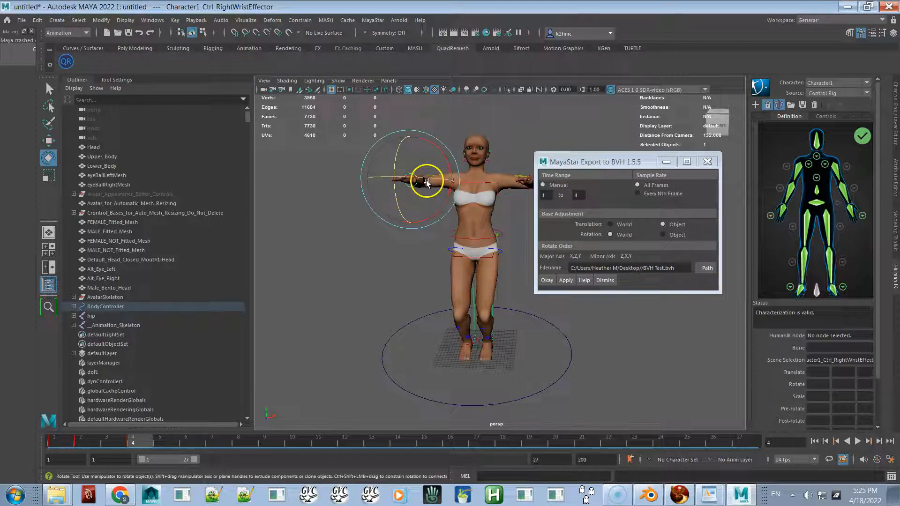
pyautogui.press('w')
pyautogui.moveTo(440, 150); pyautogui.dragTo(498, 134, button='middle')
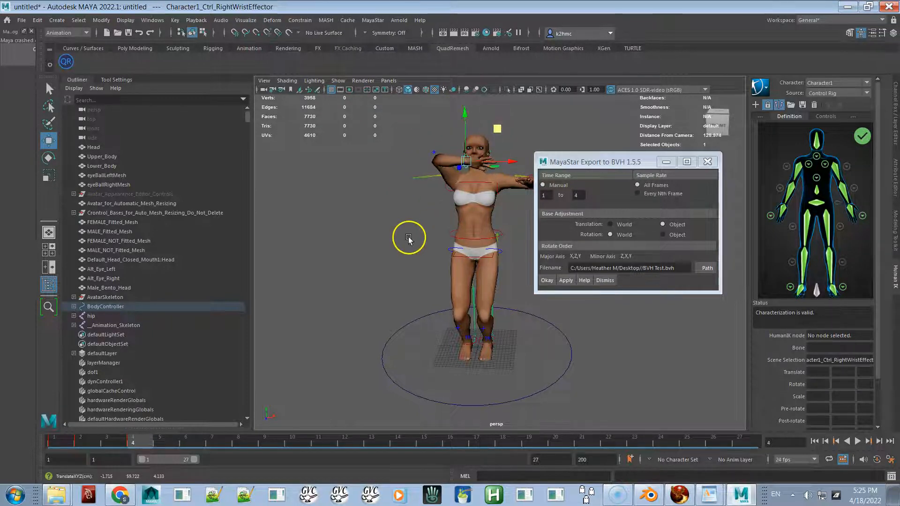
pyautogui.keyDown('alt'); pyautogui.moveTo(454, 219); pyautogui.dragTo(450, 217); pyautogui.keyUp('alt')
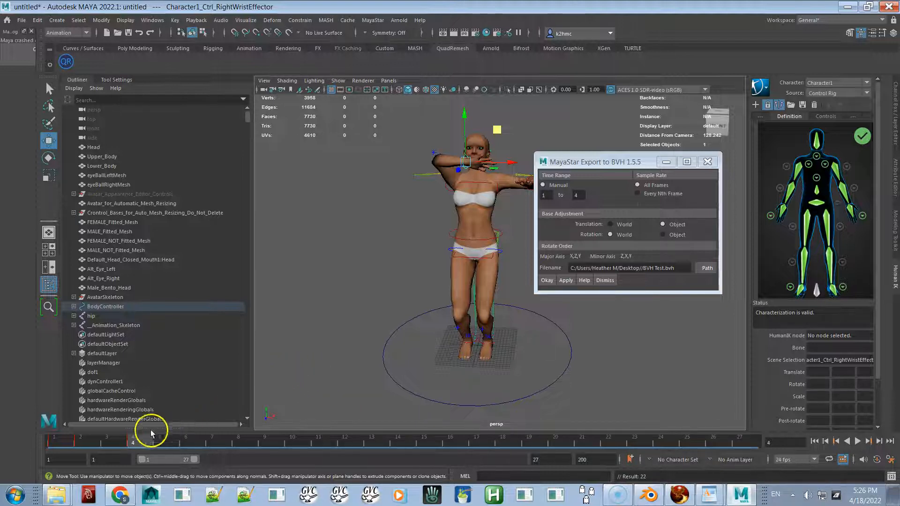
# - Copy the right wrist control's key from frame 4, paste it at frame 2, and refresh the pose
pyautogui.click(81, 446)
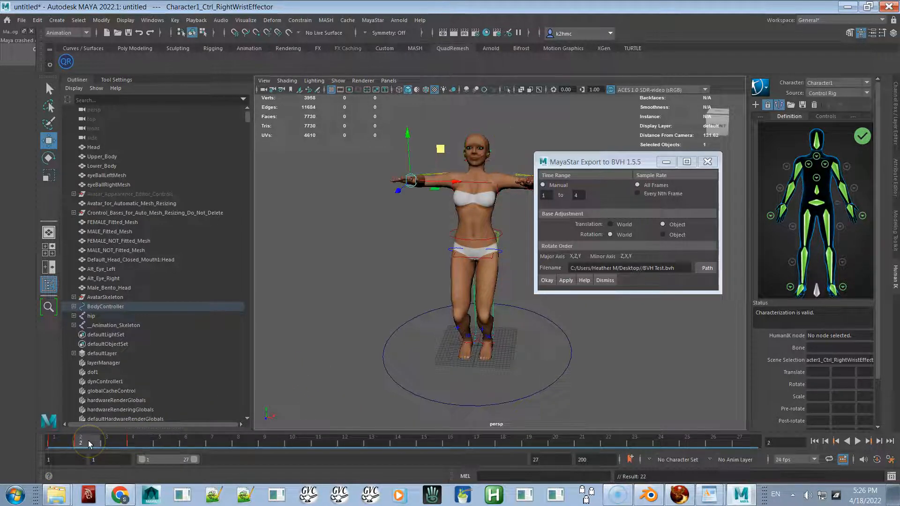
pyautogui.click(136, 440)
pyautogui.rightClick(140, 442)
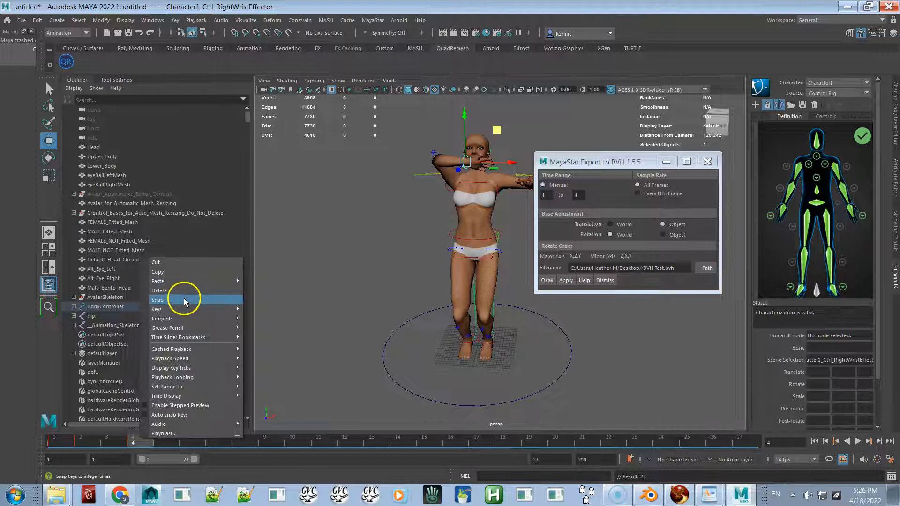
pyautogui.click(187, 270)
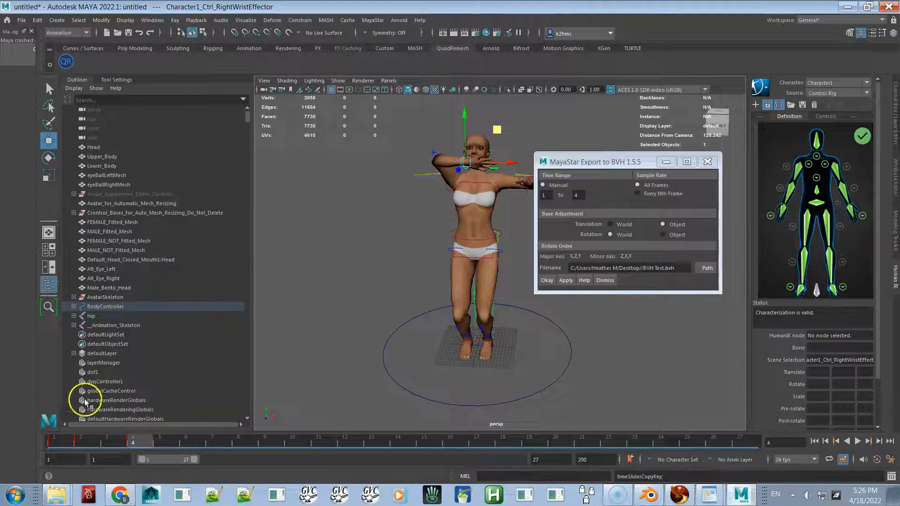
pyautogui.click(87, 441)
pyautogui.rightClick(88, 440)
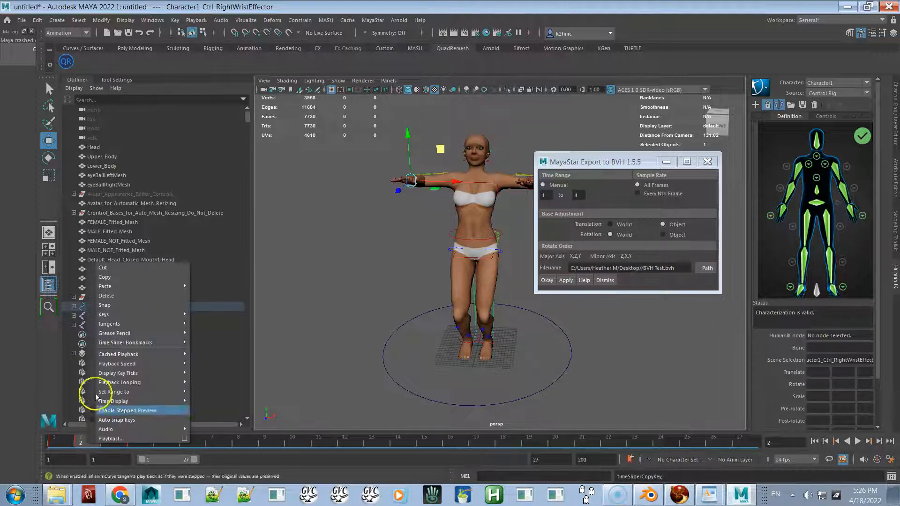
pyautogui.click(210, 286)
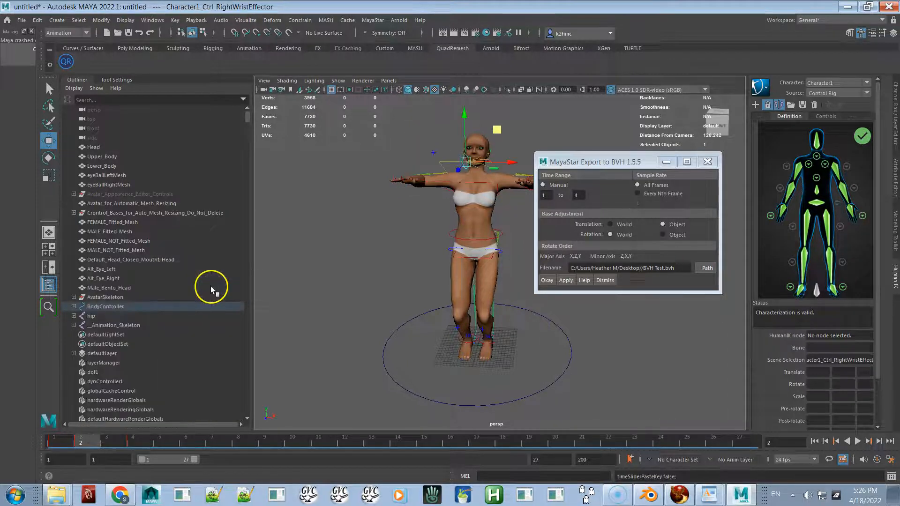
pyautogui.moveTo(91, 446)
pyautogui.mouseDown()
pyautogui.moveTo(118, 443)
pyautogui.moveTo(75, 444)
pyautogui.mouseUp()
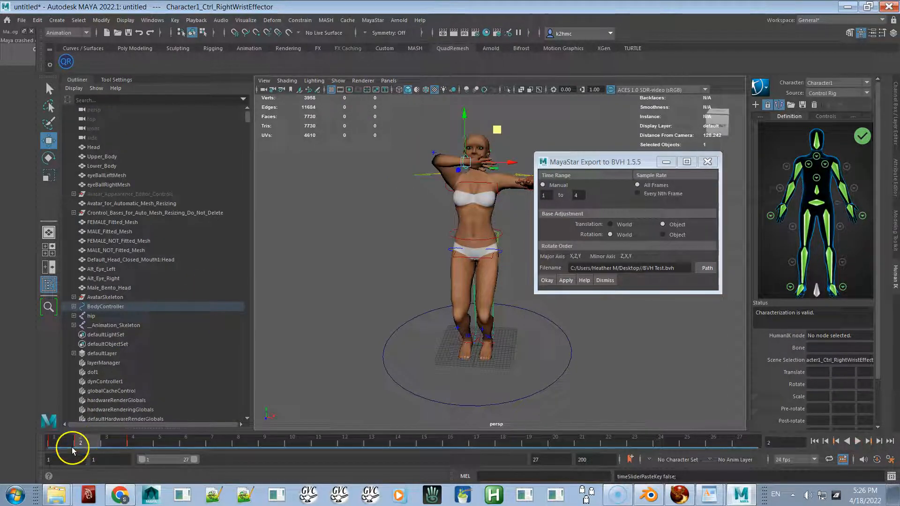
# - Open the Set Key options and examine which handles, attributes and FullBodyIK keys are keyed
pyautogui.click(174, 21)
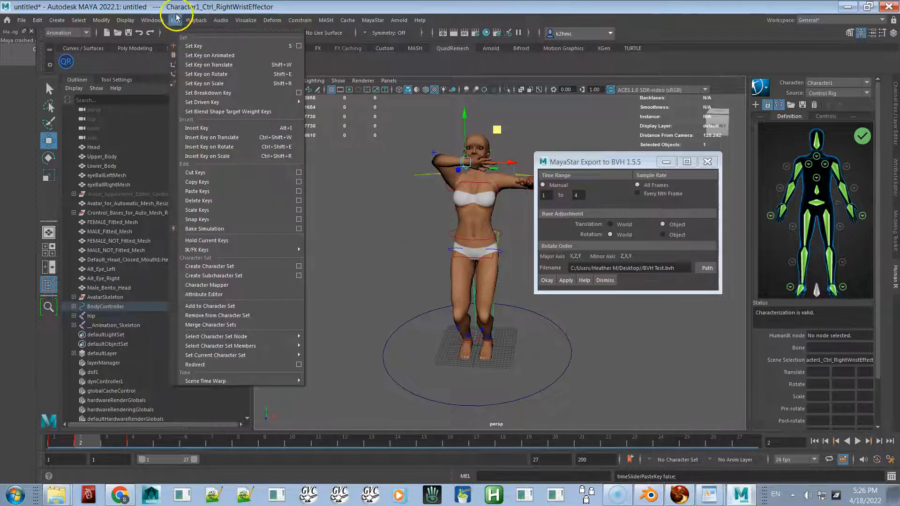
pyautogui.click(297, 41)
pyautogui.click(176, 22)
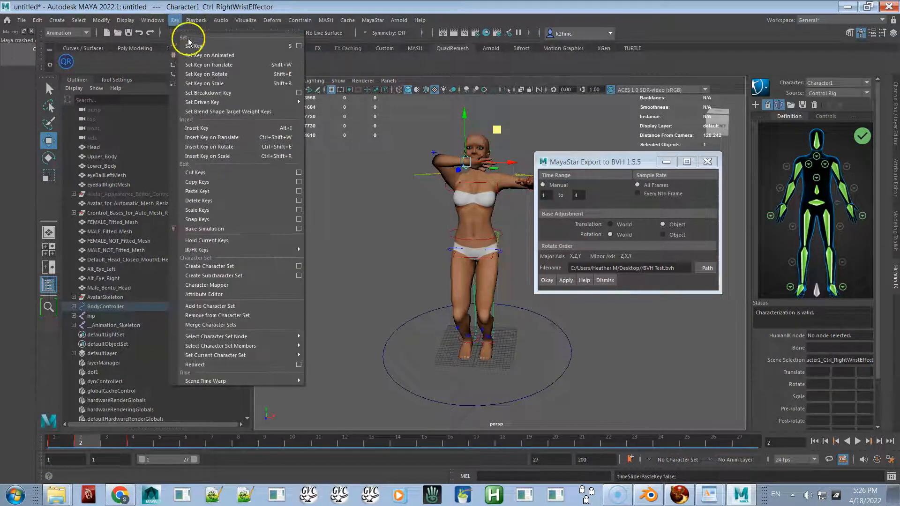
pyautogui.click(298, 46)
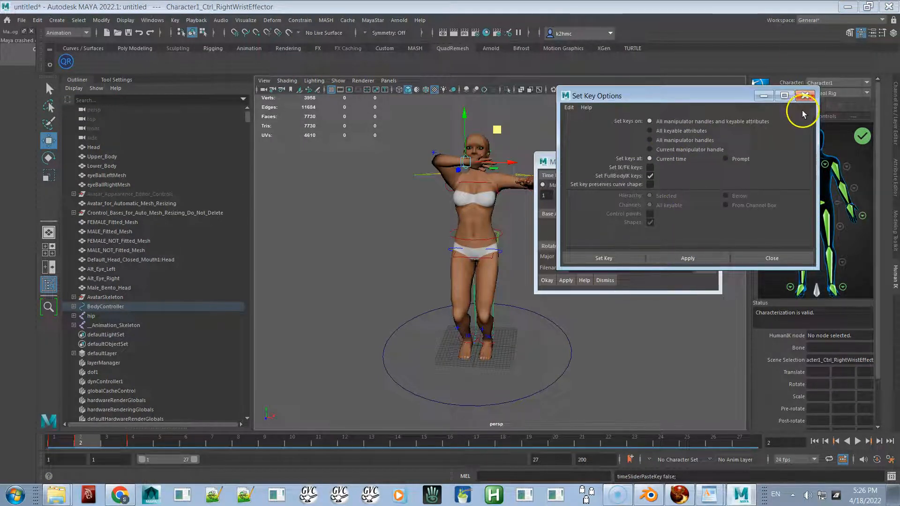
# - Close the Set Key options and export frames 1 to 4 again, overwriting BVH Test.bvh on the desktop
pyautogui.click(804, 96)
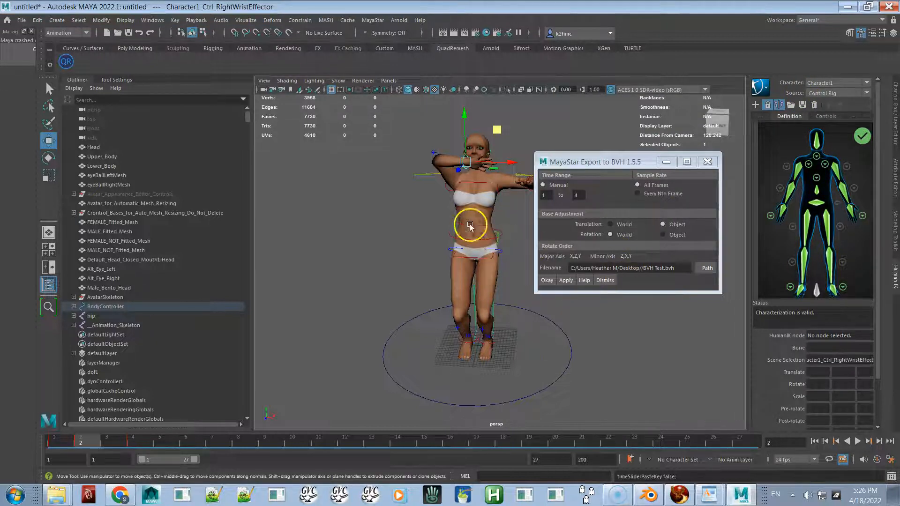
pyautogui.click(562, 280)
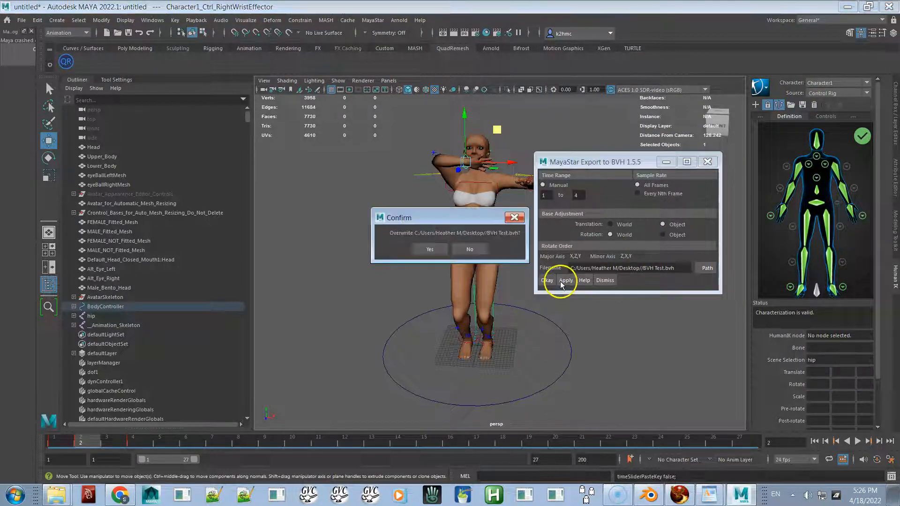
pyautogui.click(434, 247)
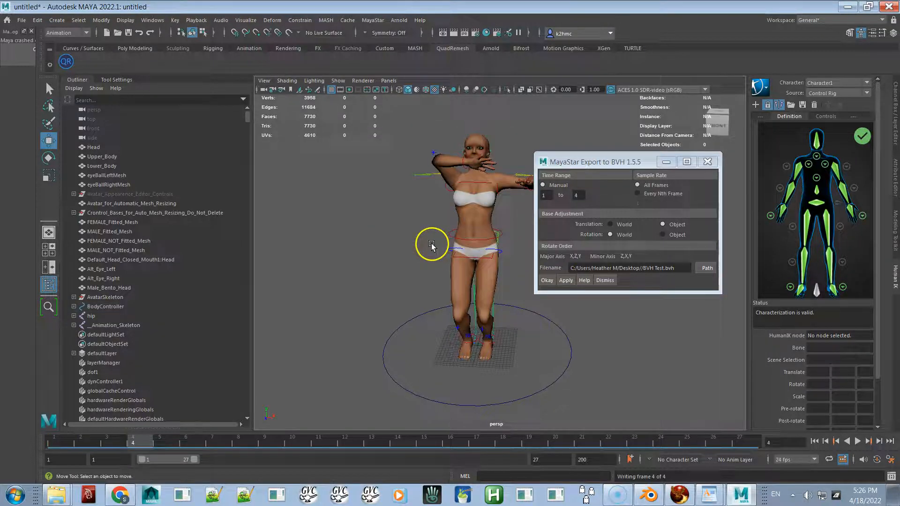
# - Switch to Firestorm and load BVH Test.bvh from the desktop for animation upload
pyautogui.hotkey('alt', 'Tab')
pyautogui.hotkey('alt', 'Tab')
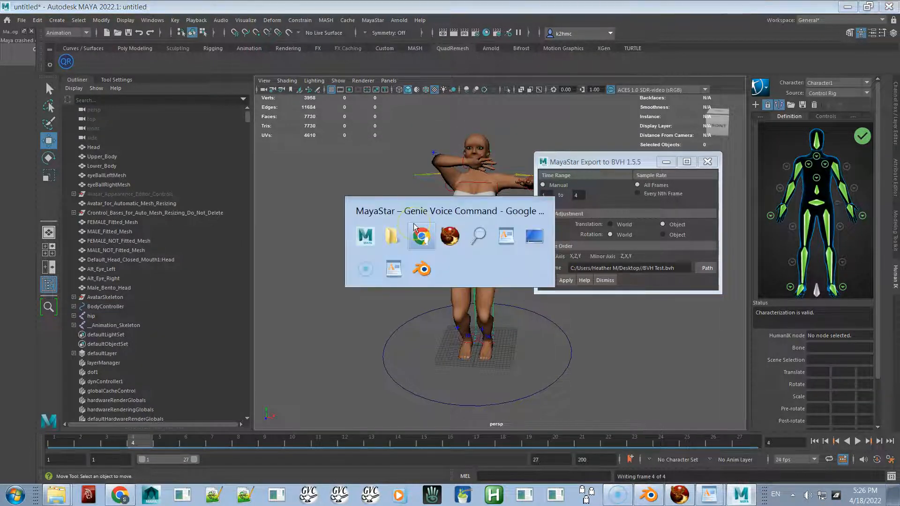
pyautogui.hotkey('alt', 'Tab')
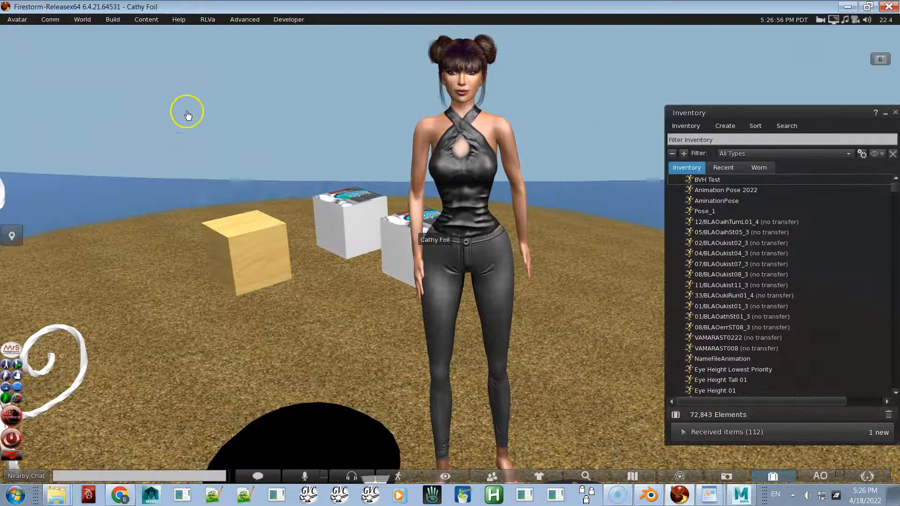
pyautogui.click(115, 19)
pyautogui.moveTo(142, 134)
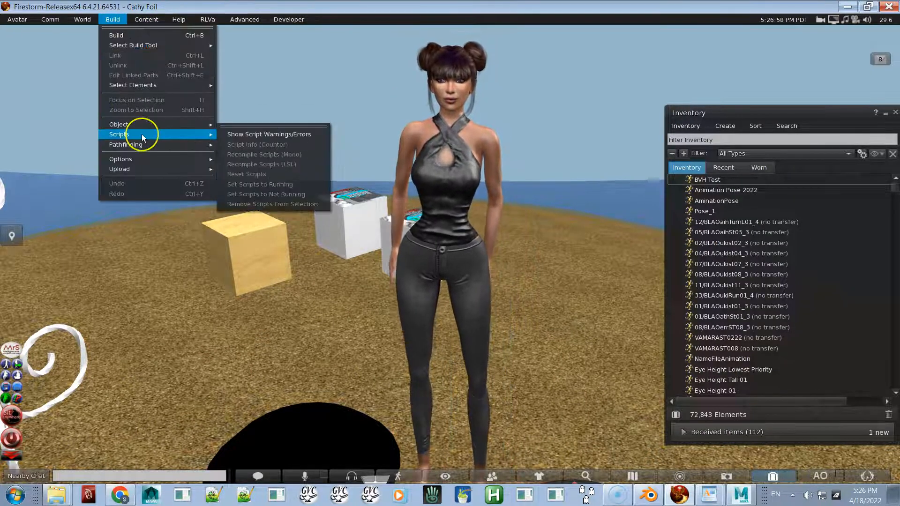
pyautogui.moveTo(185, 169)
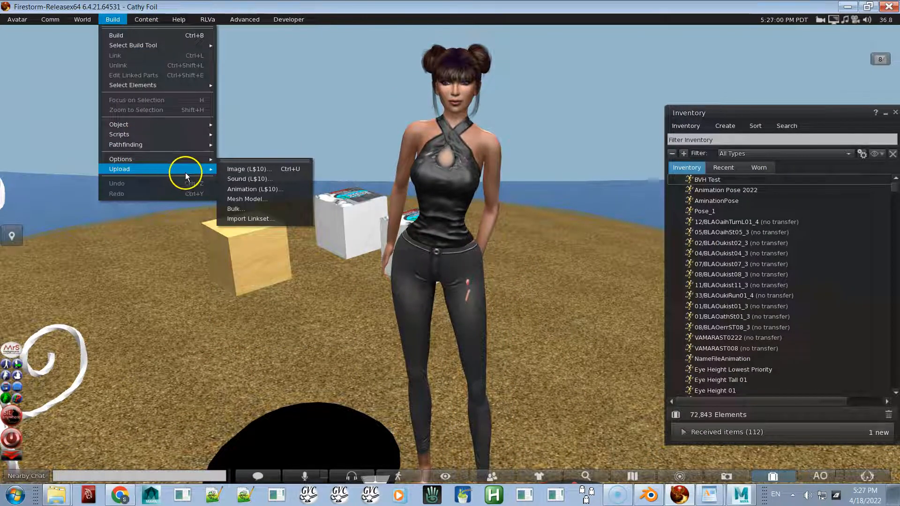
pyautogui.click(243, 189)
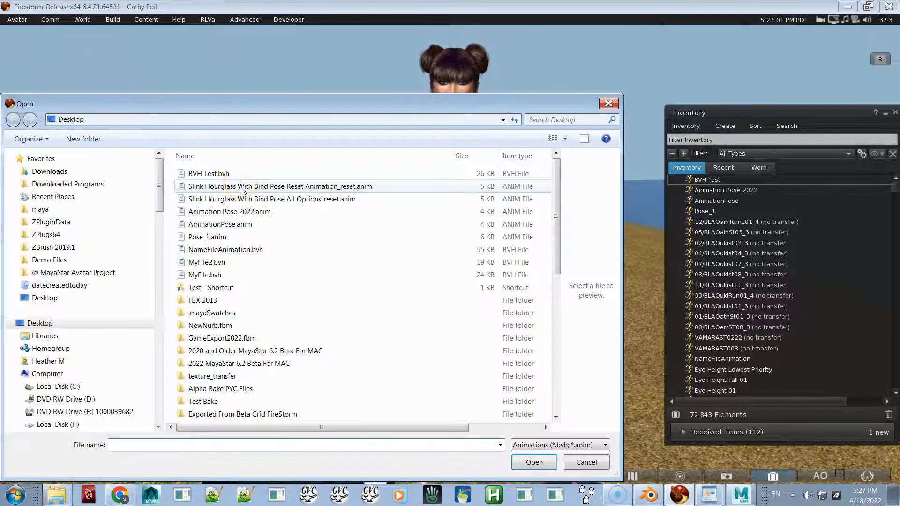
pyautogui.doubleClick(220, 173)
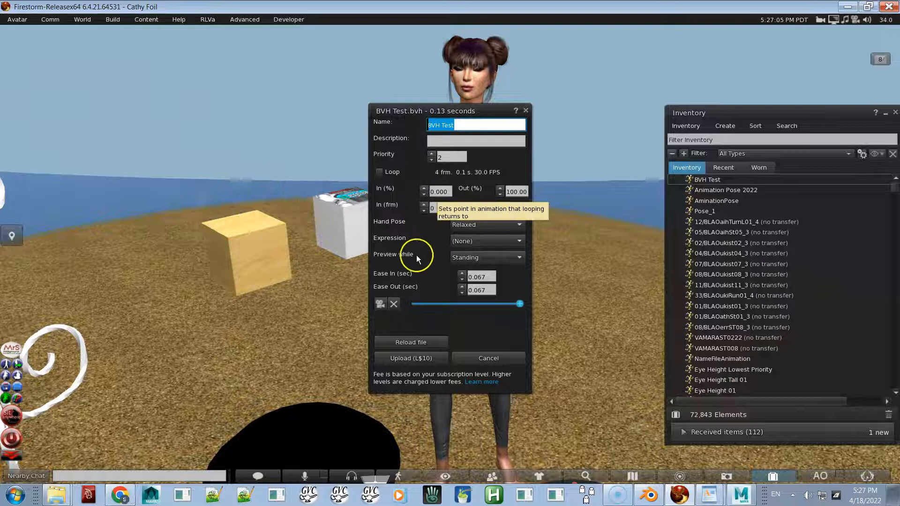
# - Set the animation to loop in at frame 4 with priority 4, and preview it with the avatar unobstructed
pyautogui.click(425, 205)
pyautogui.click(424, 205)
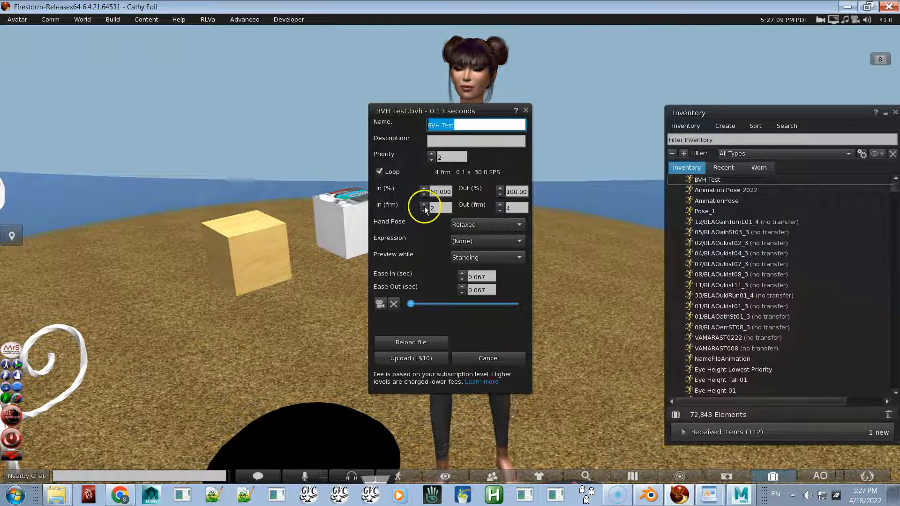
pyautogui.click(423, 206)
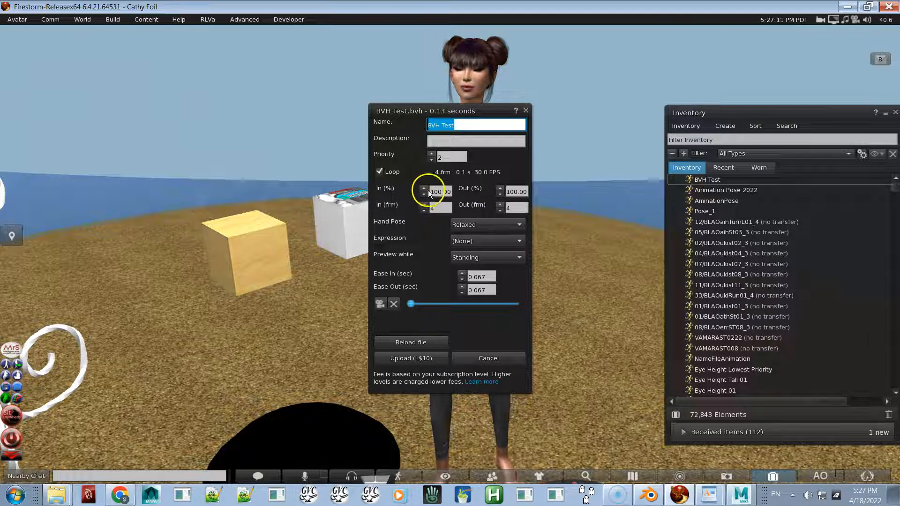
pyautogui.click(432, 154)
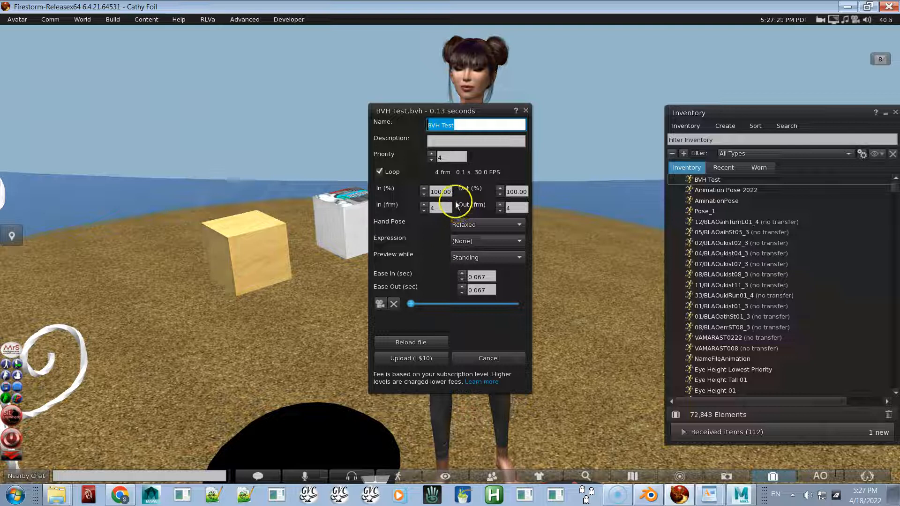
pyautogui.click(380, 305)
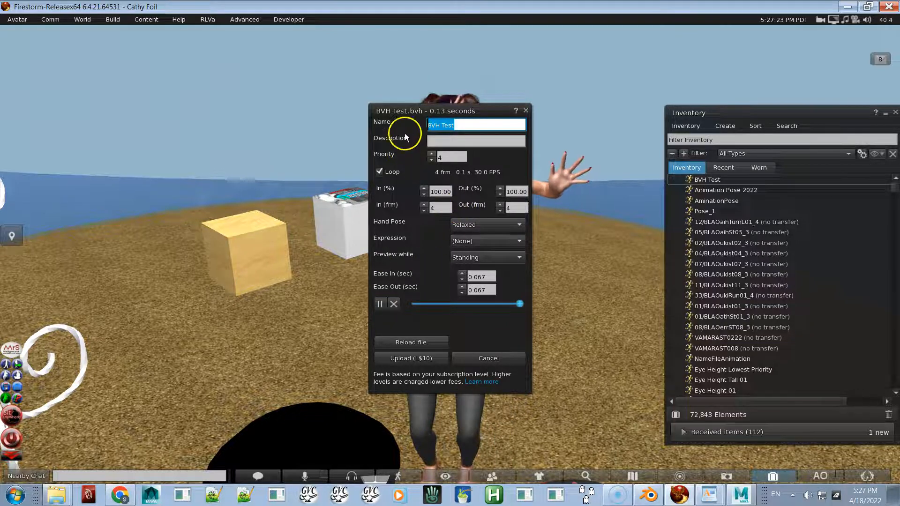
pyautogui.moveTo(413, 110); pyautogui.dragTo(193, 73)
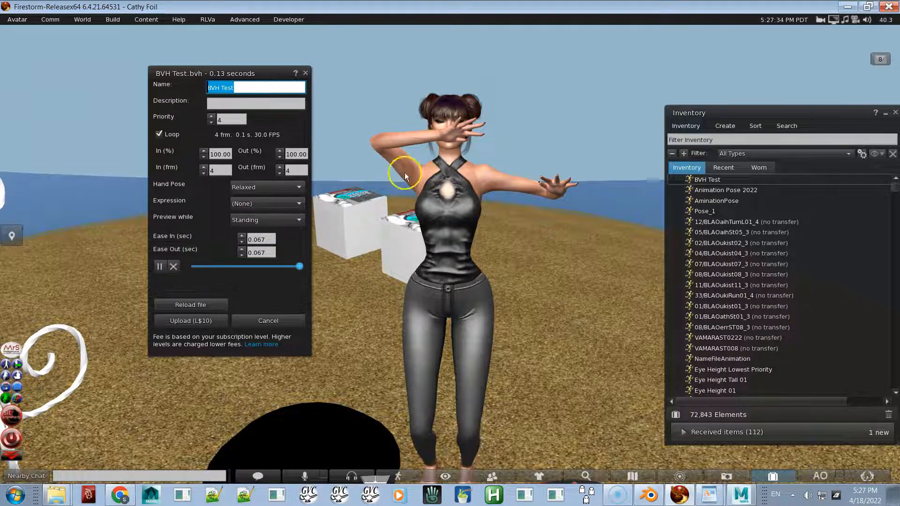
# - Name the animation being uploaded "BVH Test 2"
pyautogui.click(247, 87)
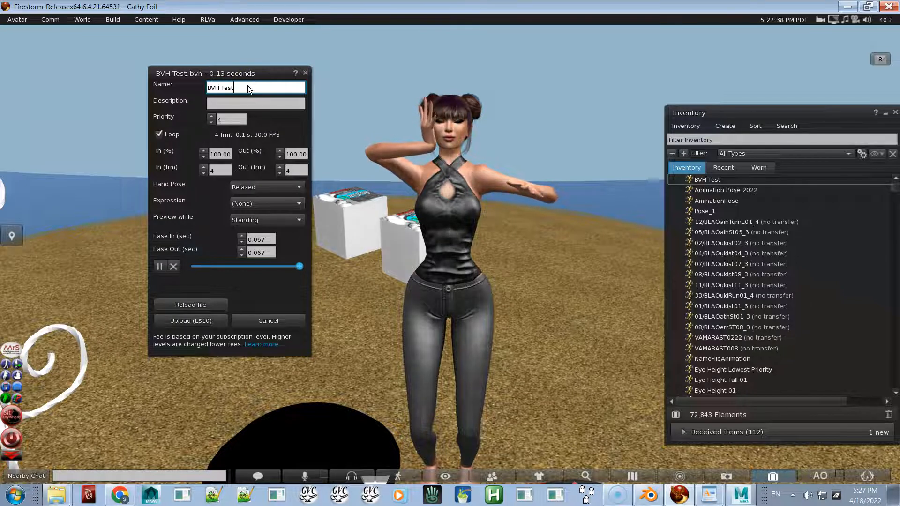
pyautogui.write('.')
pyautogui.press('BackSpace')
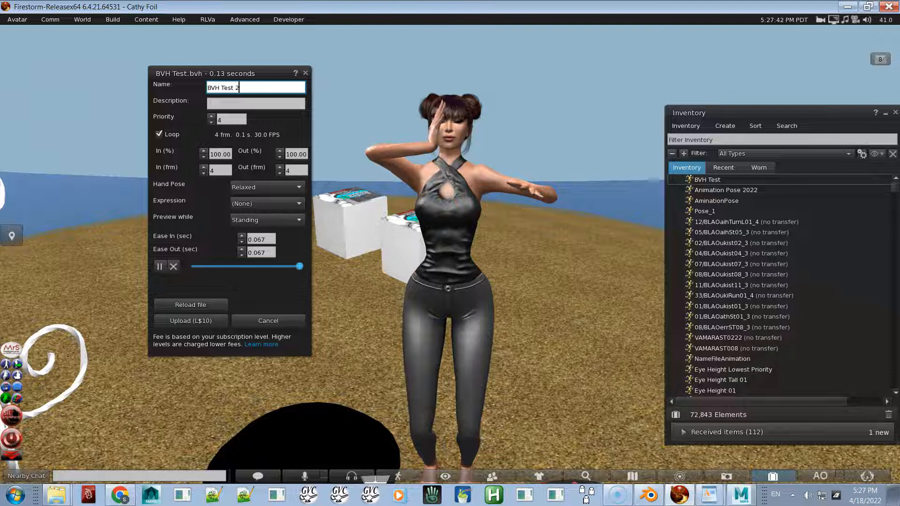
pyautogui.write('2')
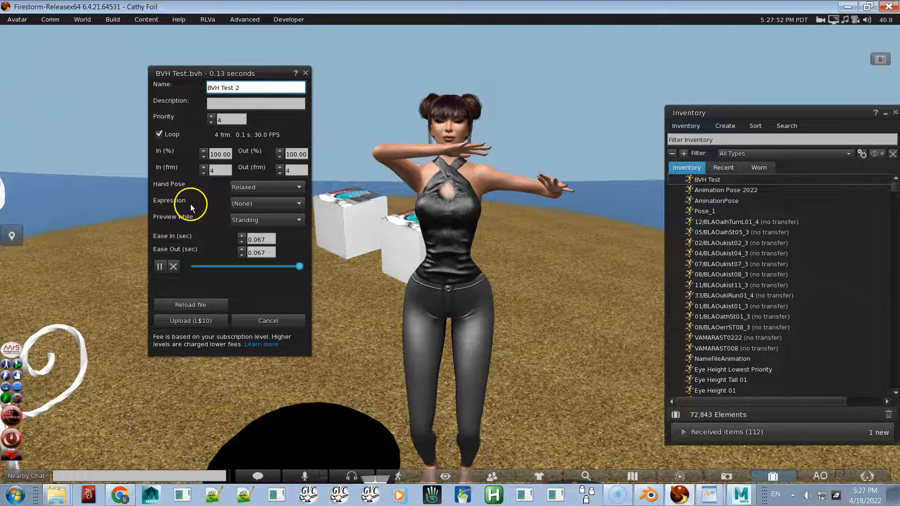
# - Try to raise the animation's priority to 6
pyautogui.click(159, 312)
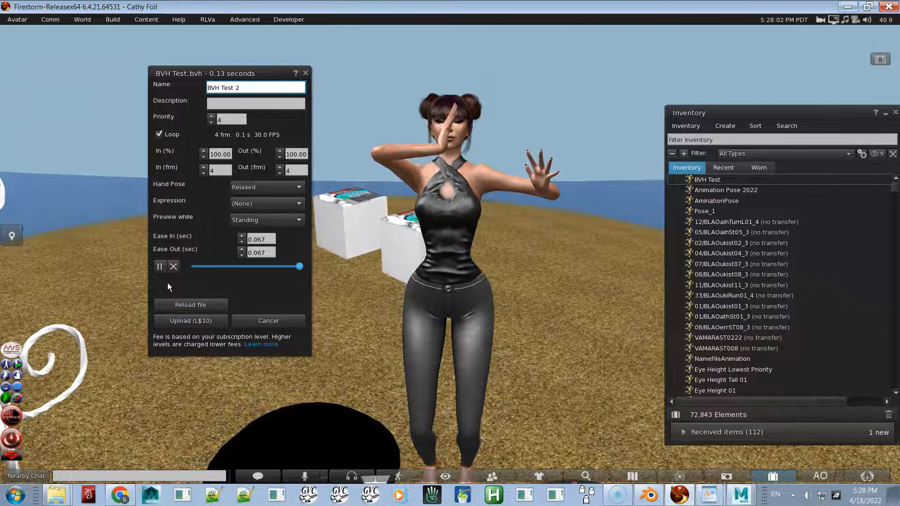
pyautogui.click(225, 121)
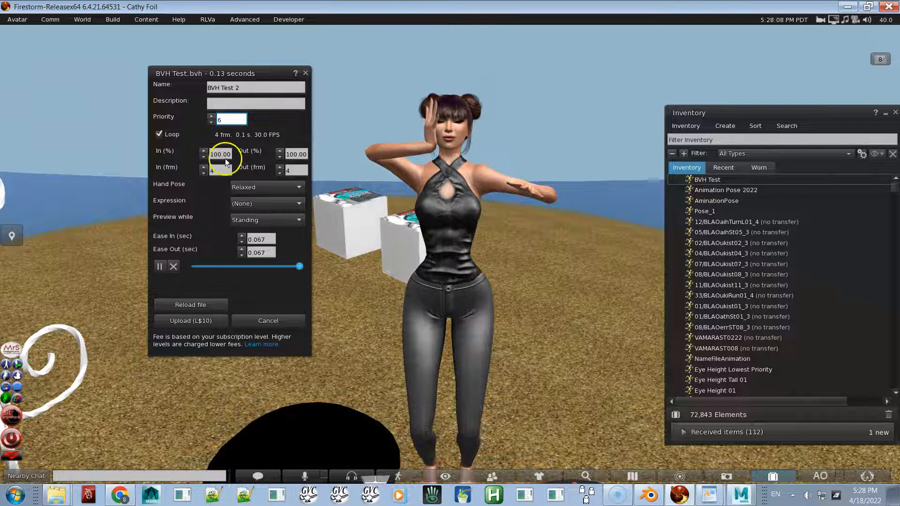
pyautogui.click(224, 170)
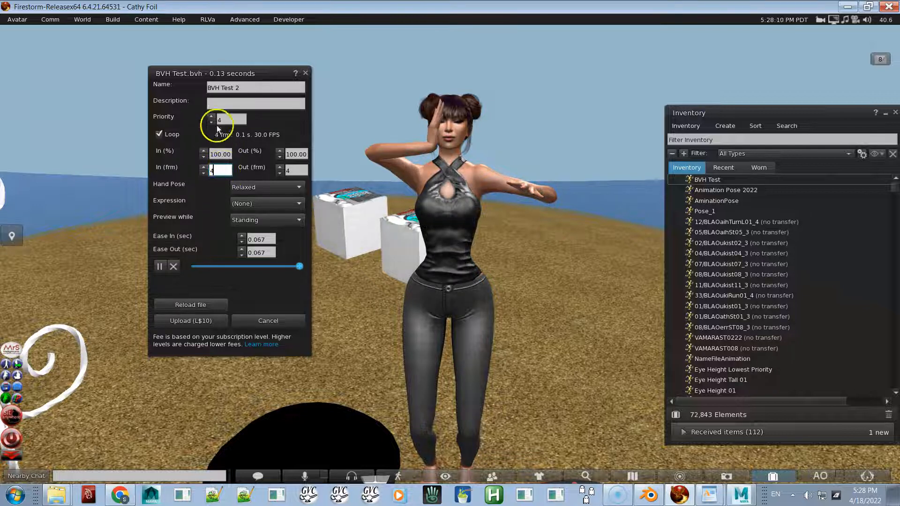
# - Upload the animation and play BVH Test 2 from the inventory inworld
pyautogui.click(182, 321)
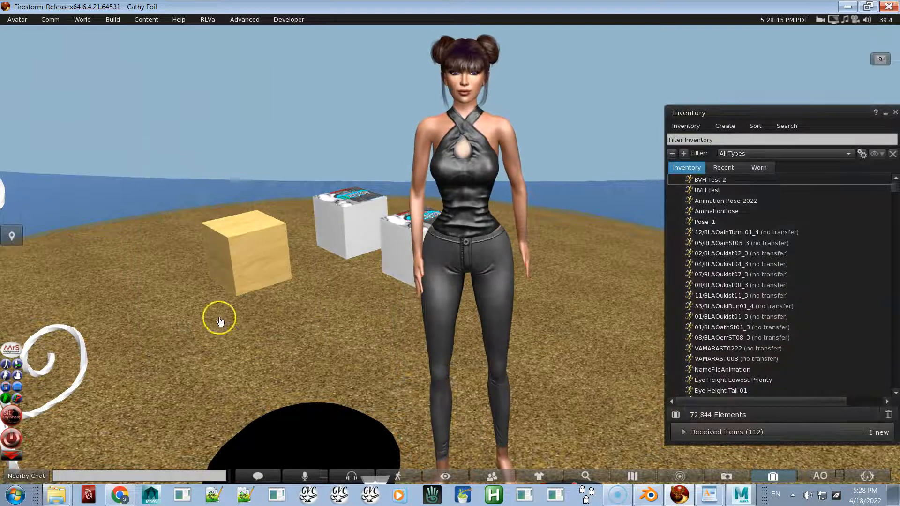
pyautogui.doubleClick(716, 180)
pyautogui.click(332, 409)
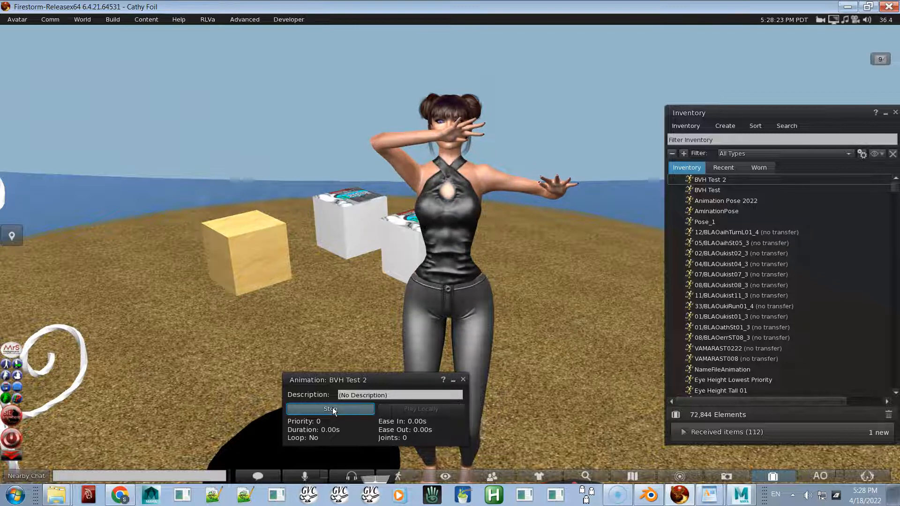
# - Compare the Firestorm avatar's arm and hand pose with the posed avatar in Maya from several angles
pyautogui.hotkey('alt', 'Tab')
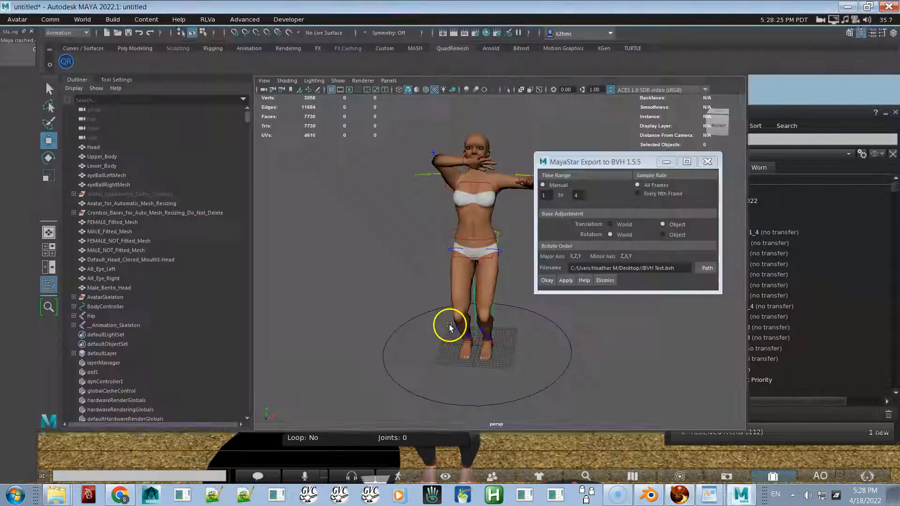
pyautogui.keyDown('alt'); pyautogui.moveTo(474, 211); pyautogui.dragTo(455, 212); pyautogui.keyUp('alt')
pyautogui.hotkey('alt', 'Tab')
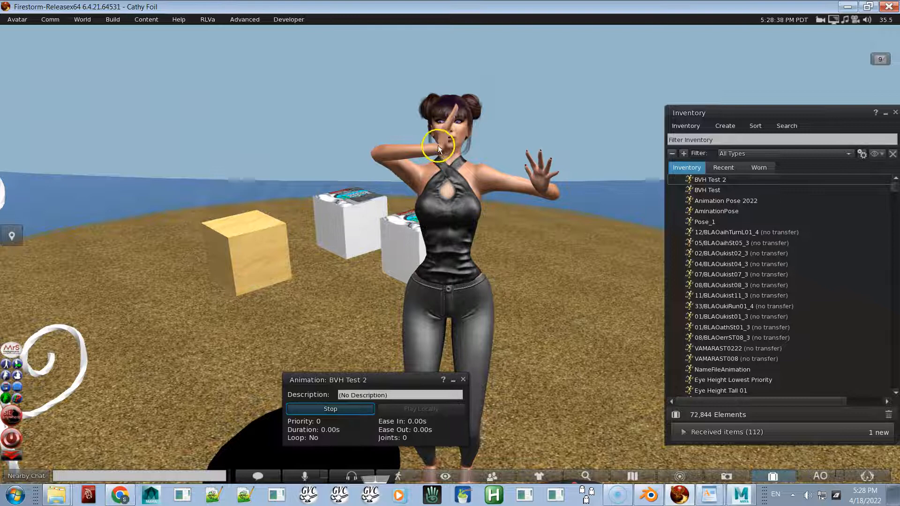
pyautogui.keyDown('alt'); pyautogui.moveTo(447, 204); pyautogui.dragTo(450, 255); pyautogui.keyUp('alt')
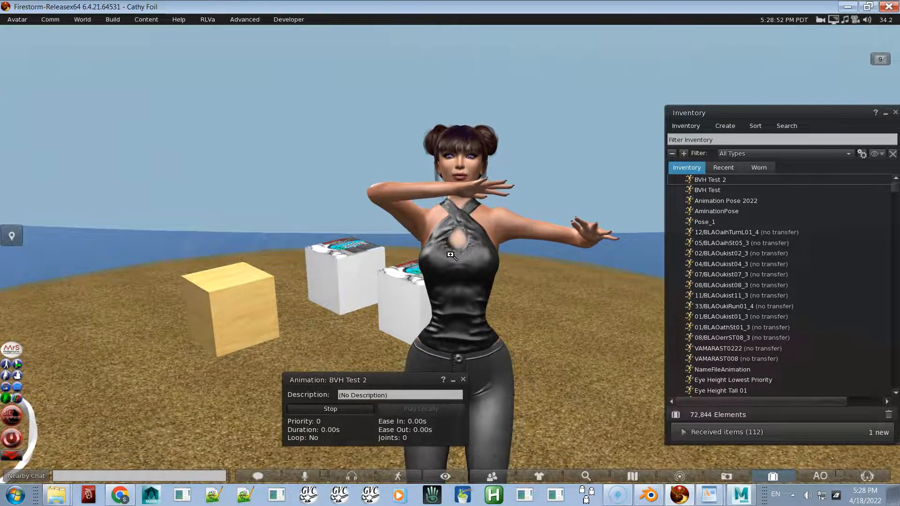
pyautogui.moveTo(515, 264)
pyautogui.keyDown('alt'); pyautogui.mouseDown()
pyautogui.moveTo(458, 289)
pyautogui.moveTo(446, 253)
pyautogui.moveTo(460, 253)
pyautogui.mouseUp(); pyautogui.keyUp('alt')
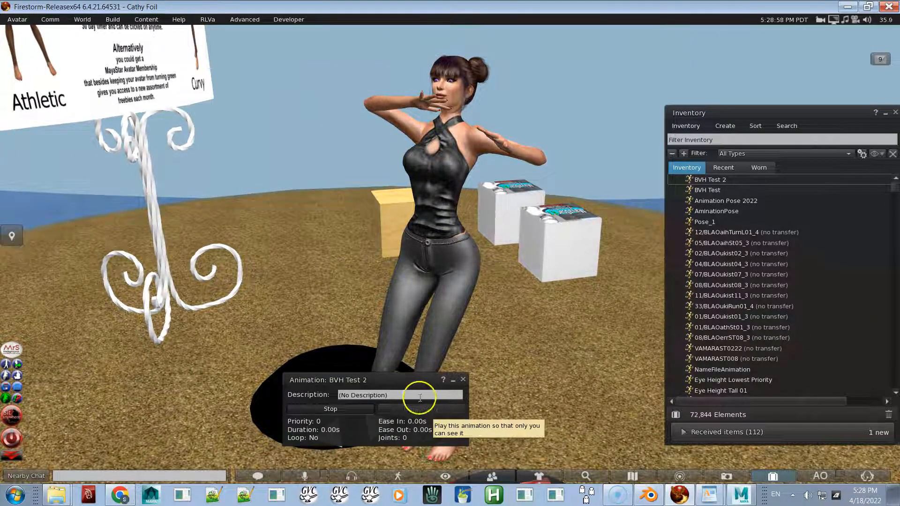
# - Stop playing BVH Test 2 and close its animation window, keeping the whole avatar in view
pyautogui.click(359, 409)
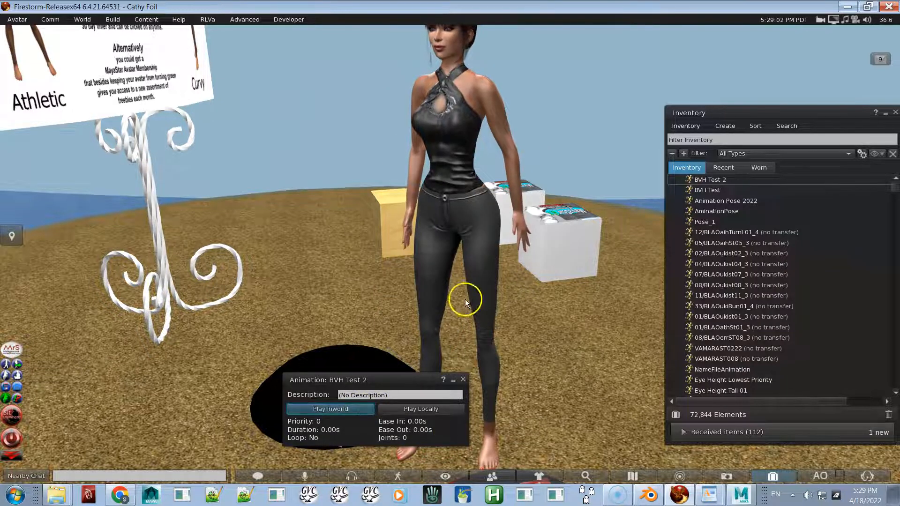
pyautogui.keyDown('ctrl'); pyautogui.keyDown('alt'); pyautogui.keyDown('shift'); pyautogui.moveTo(457, 156); pyautogui.dragTo(450, 254); pyautogui.keyUp('shift'); pyautogui.keyUp('alt'); pyautogui.keyUp('ctrl')
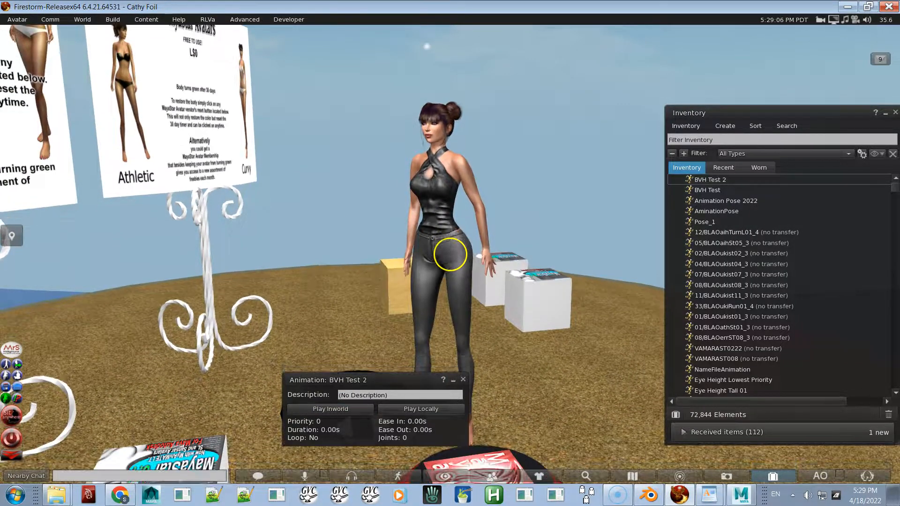
pyautogui.click(462, 379)
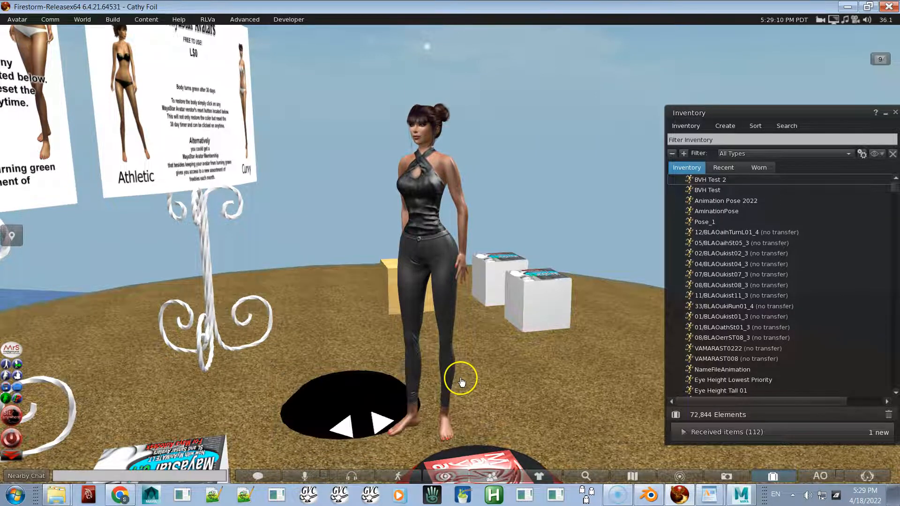
pyautogui.keyDown('alt'); pyautogui.moveTo(428, 215); pyautogui.dragTo(452, 258); pyautogui.keyUp('alt')
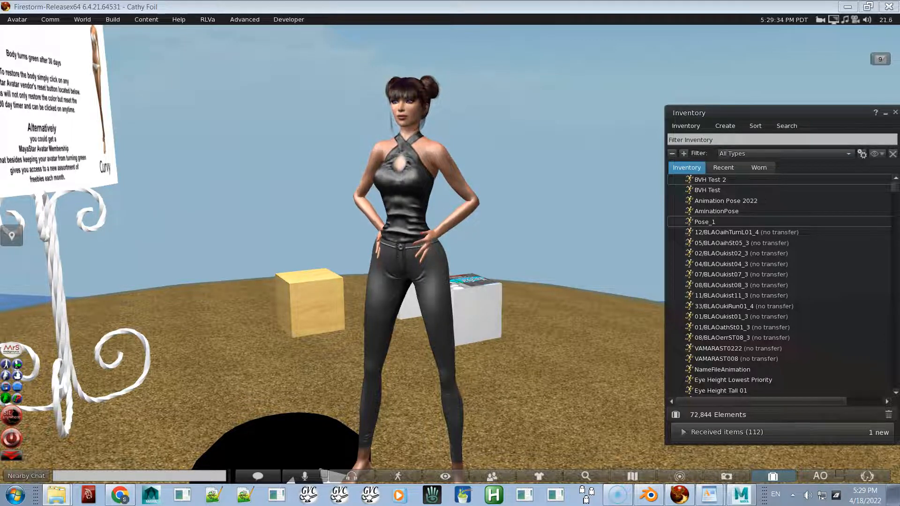
# - Examine the frame time in the MOTION section of BVH Test.bvh in WordPad, and return to Maya
pyautogui.hotkey('alt', 'Tab')
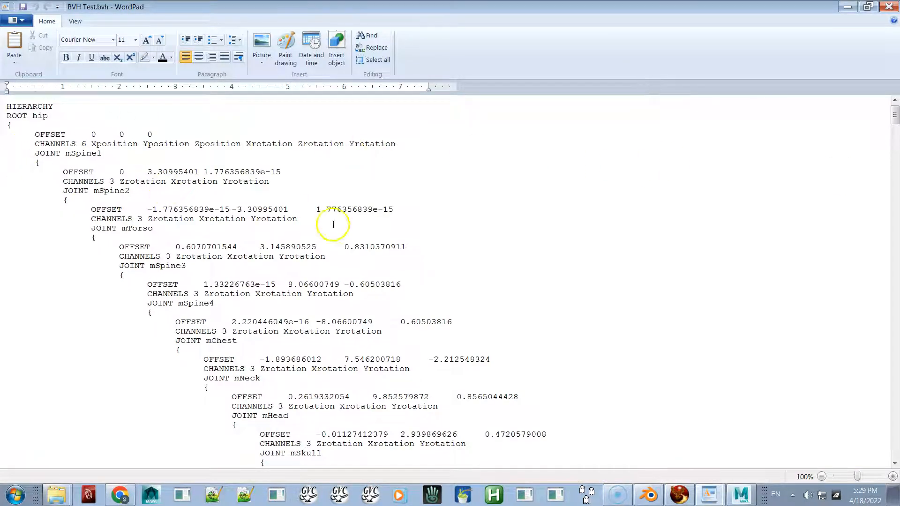
pyautogui.moveTo(894, 117); pyautogui.dragTo(894, 439)
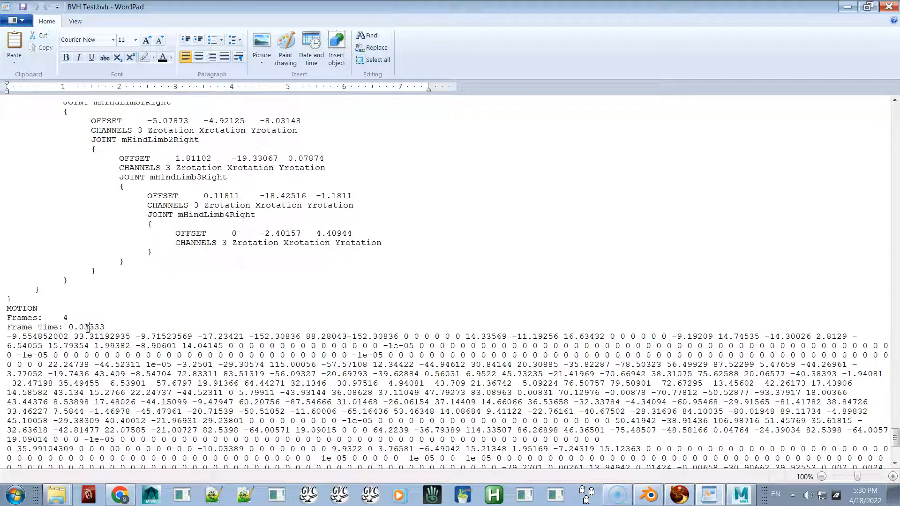
pyautogui.moveTo(80, 326); pyautogui.dragTo(123, 332)
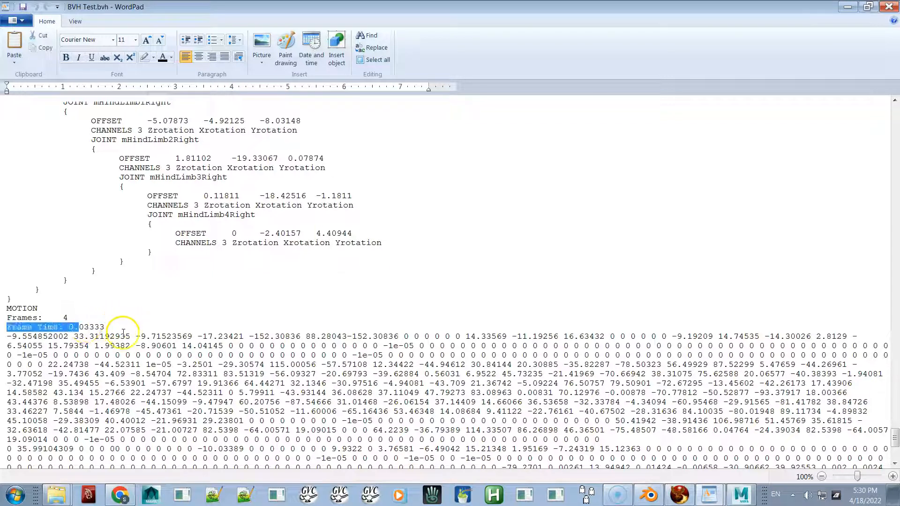
pyautogui.click(86, 327)
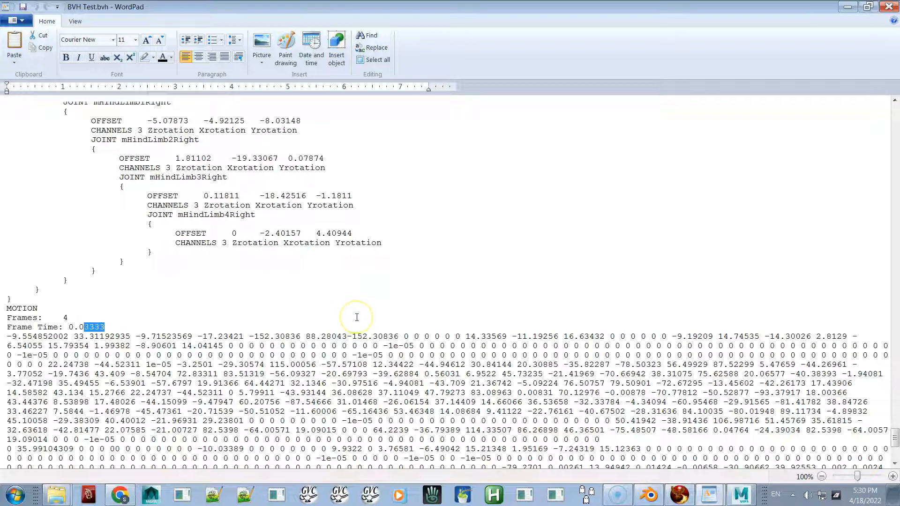
pyautogui.hotkey('alt', 'Tab')
pyautogui.hotkey('alt', 'Tab')
pyautogui.hotkey('alt', 'Tab')
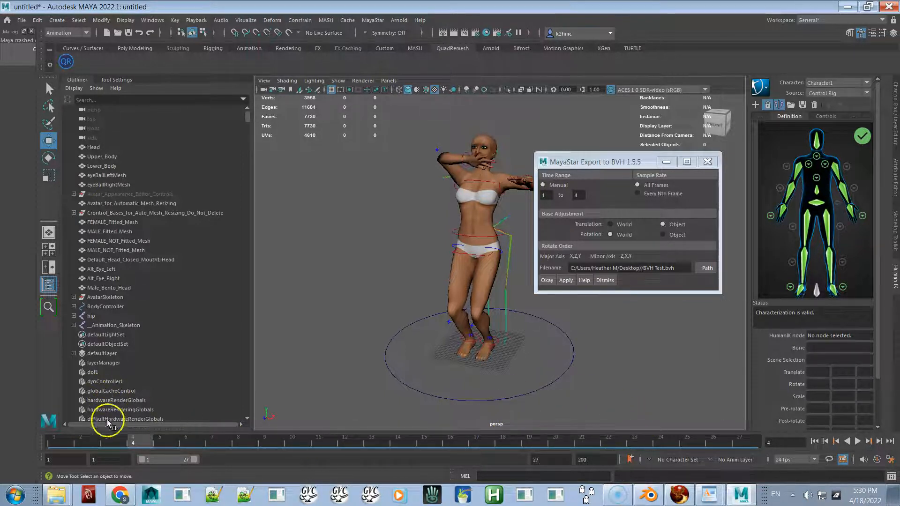
# - Scrub the timeline between frames 1 and 4 to compare the avatar's starting pose with its final pose
pyautogui.moveTo(134, 440); pyautogui.dragTo(65, 440)
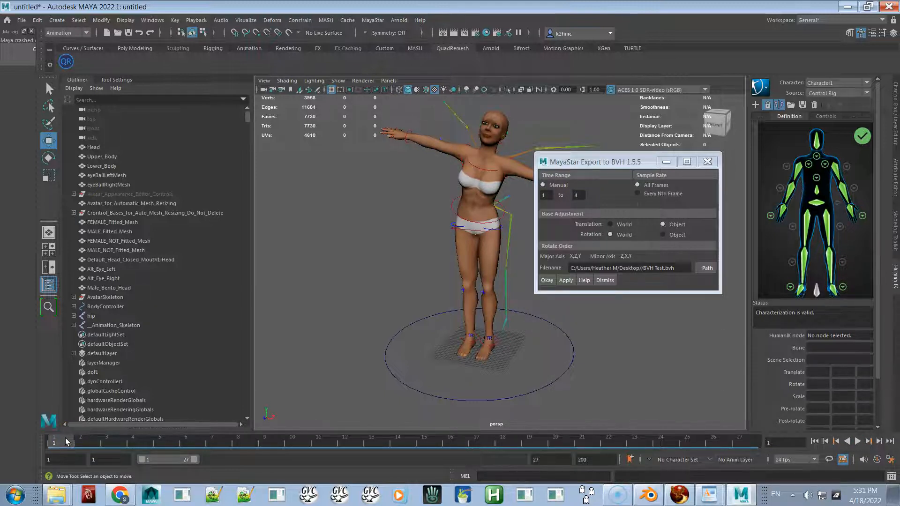
pyautogui.click(87, 443)
pyautogui.moveTo(67, 443); pyautogui.dragTo(124, 446)
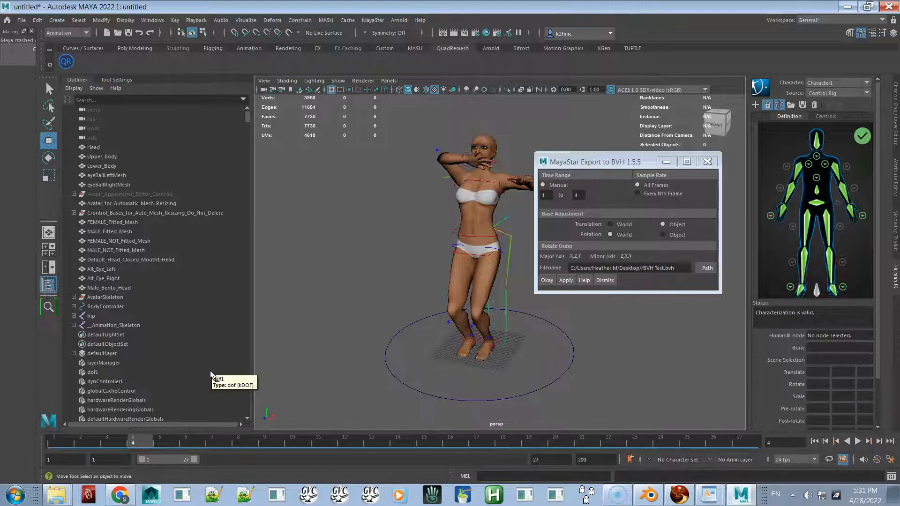
# - Review the frame time in BVH Test.bvh in WordPad and the standing avatar in Firestorm, and return to Maya
pyautogui.hotkey('alt', 'Tab')
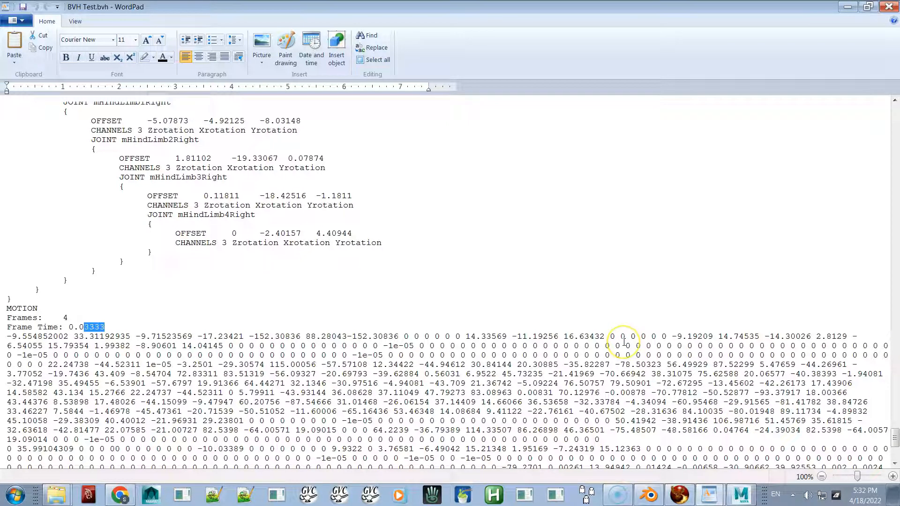
pyautogui.hotkey('alt', 'Tab')
pyautogui.press('Tab')
pyautogui.press('Tab')
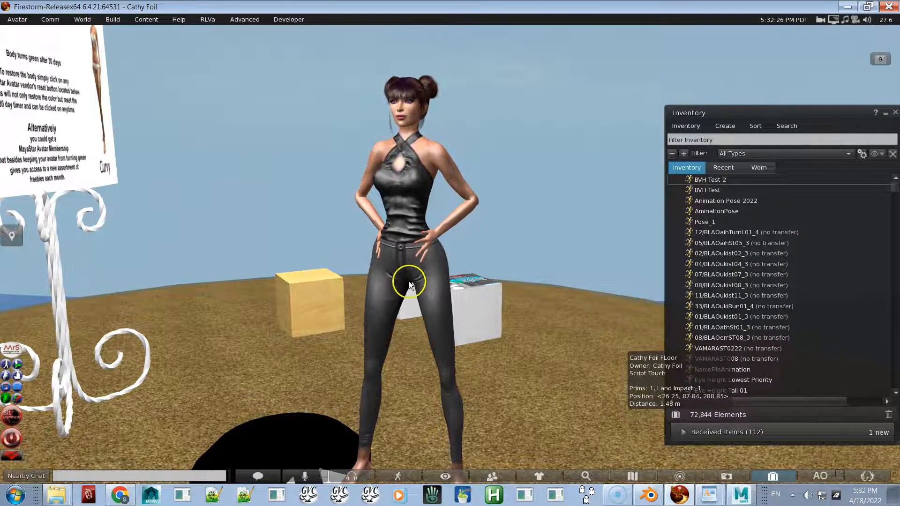
pyautogui.keyDown('alt'); pyautogui.moveTo(399, 248); pyautogui.dragTo(450, 254); pyautogui.keyUp('alt')
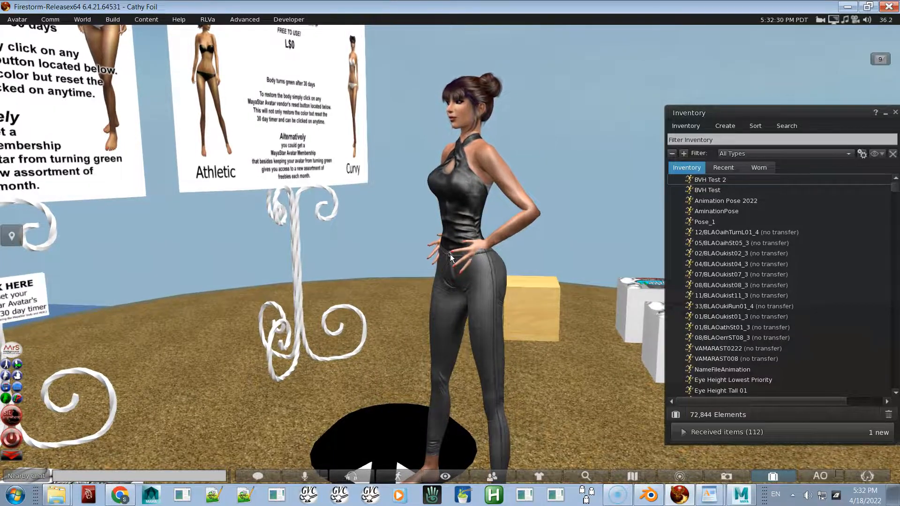
pyautogui.hotkey('alt', 'Tab')
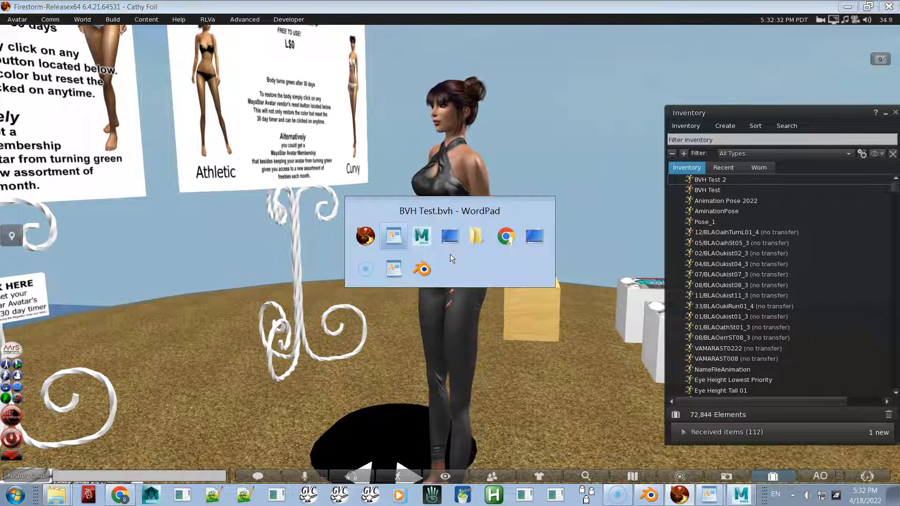
pyautogui.hotkey('alt', 'Tab')
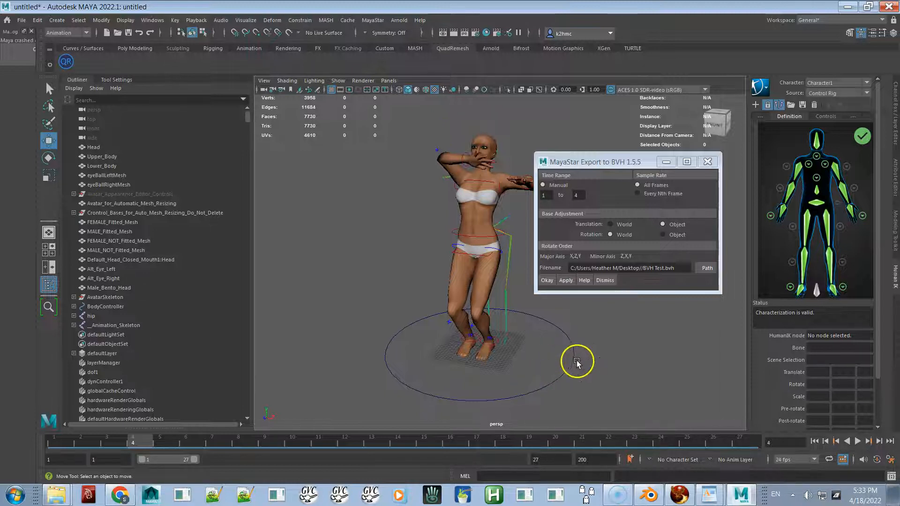
pyautogui.keyDown('alt'); pyautogui.moveTo(547, 356); pyautogui.dragTo(409, 307); pyautogui.keyUp('alt')
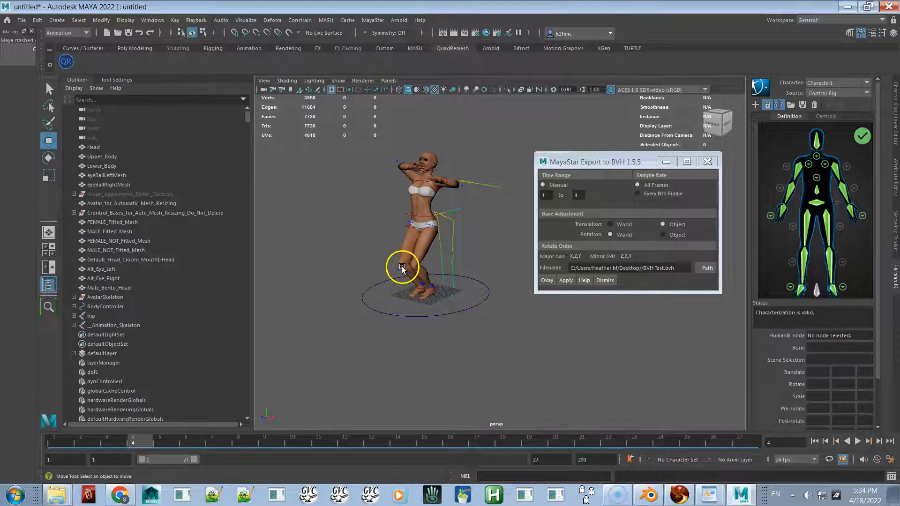
pyautogui.keyDown('alt'); pyautogui.moveTo(389, 282); pyautogui.dragTo(409, 281); pyautogui.keyUp('alt')
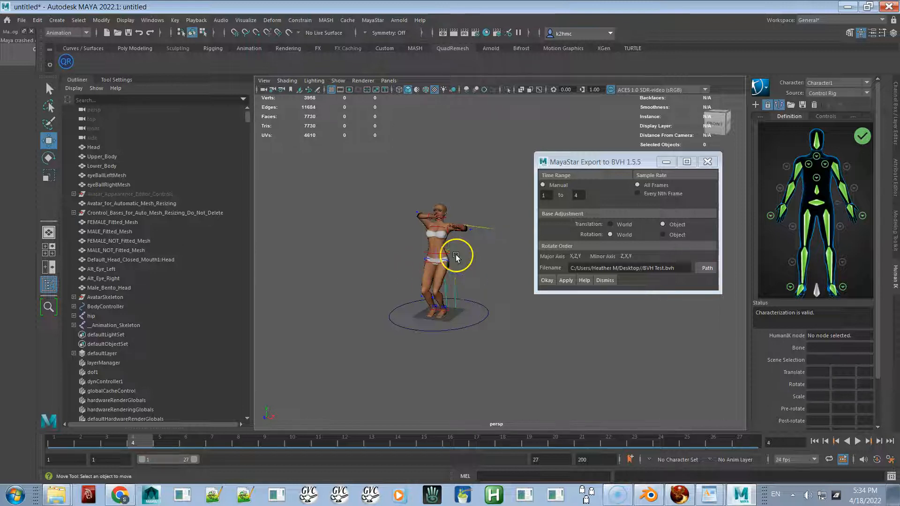
pyautogui.keyDown('alt'); pyautogui.moveTo(447, 220); pyautogui.dragTo(440, 268); pyautogui.keyUp('alt')
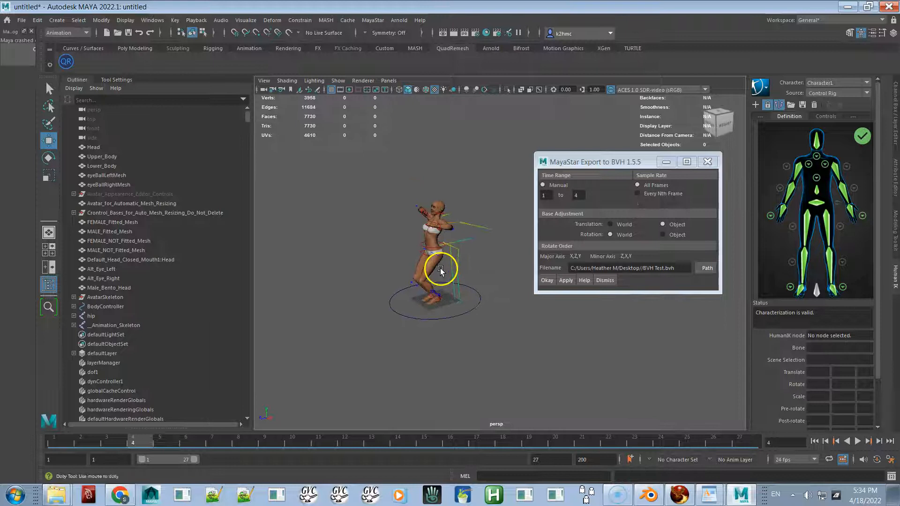
pyautogui.keyDown('alt'); pyautogui.moveTo(440, 268); pyautogui.dragTo(455, 290, button='right'); pyautogui.keyUp('alt')
pyautogui.keyDown('alt'); pyautogui.moveTo(449, 283); pyautogui.dragTo(459, 253, button='middle'); pyautogui.keyUp('alt')
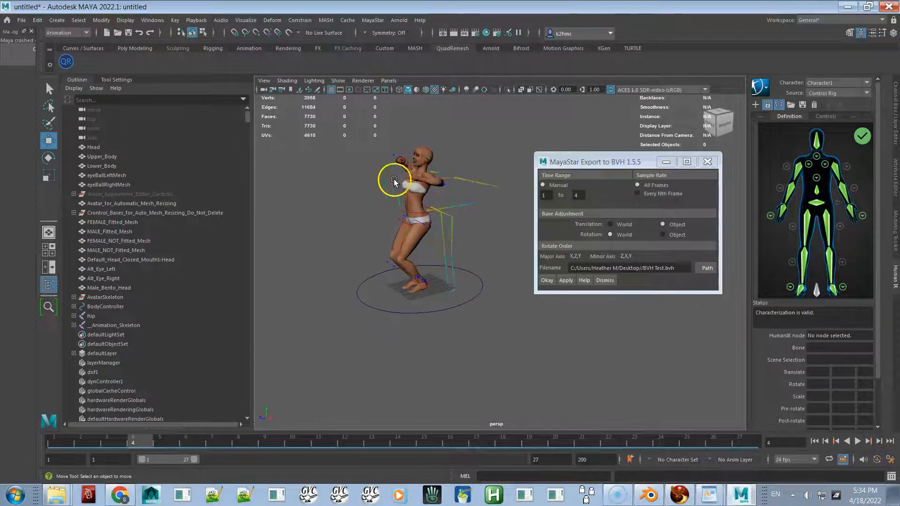
# - Review MayaStar's animation tools for the original and Bento Linden avatars, and locate the MyAniMATE LT command
pyautogui.click(373, 22)
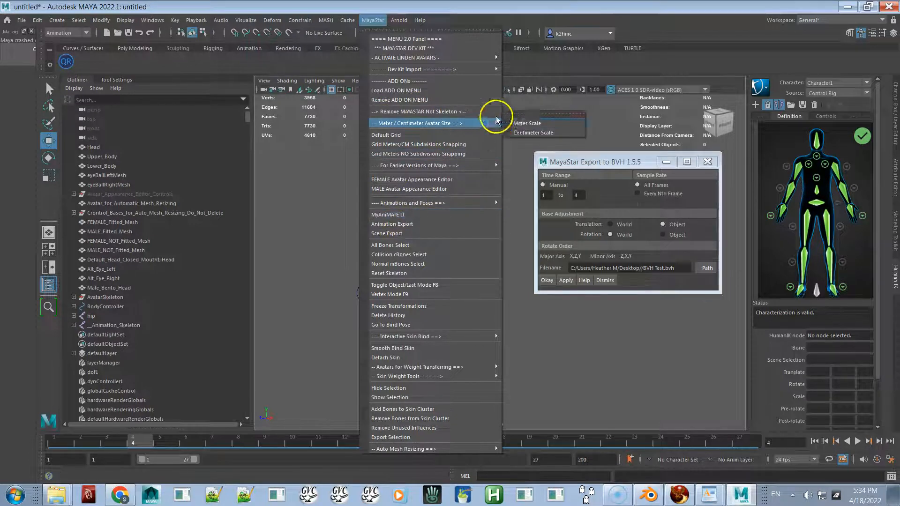
pyautogui.moveTo(458, 58)
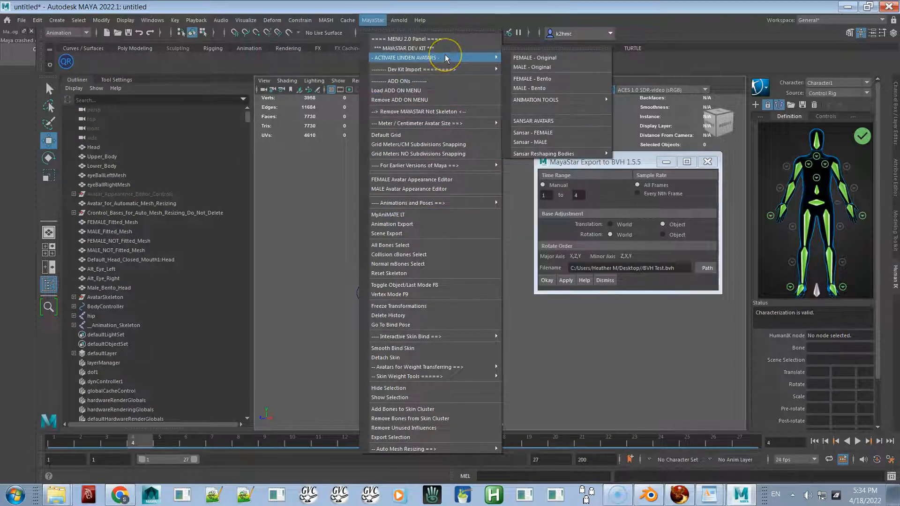
pyautogui.moveTo(538, 102)
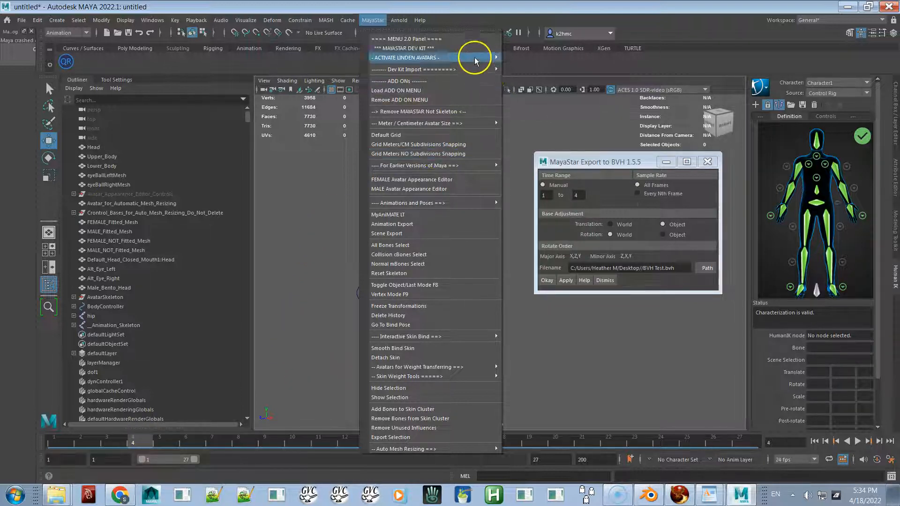
pyautogui.moveTo(488, 57)
pyautogui.moveTo(567, 99)
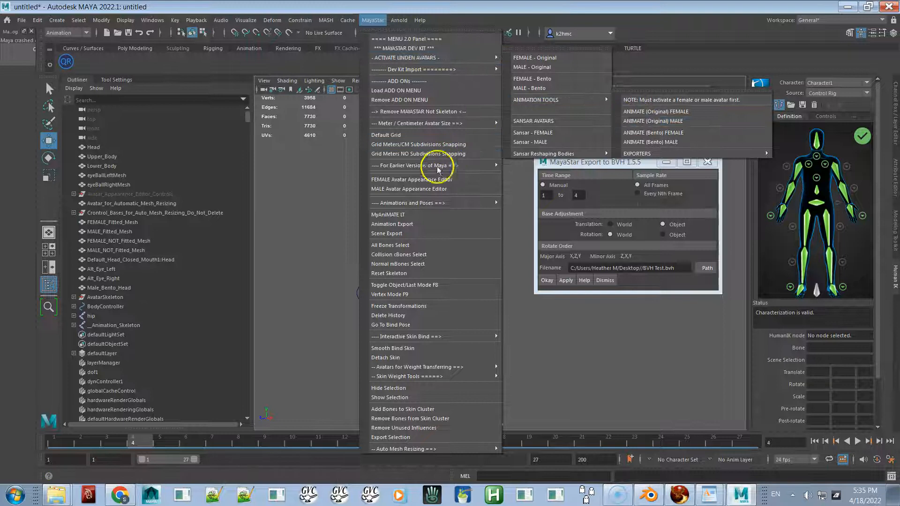
pyautogui.click(418, 214)
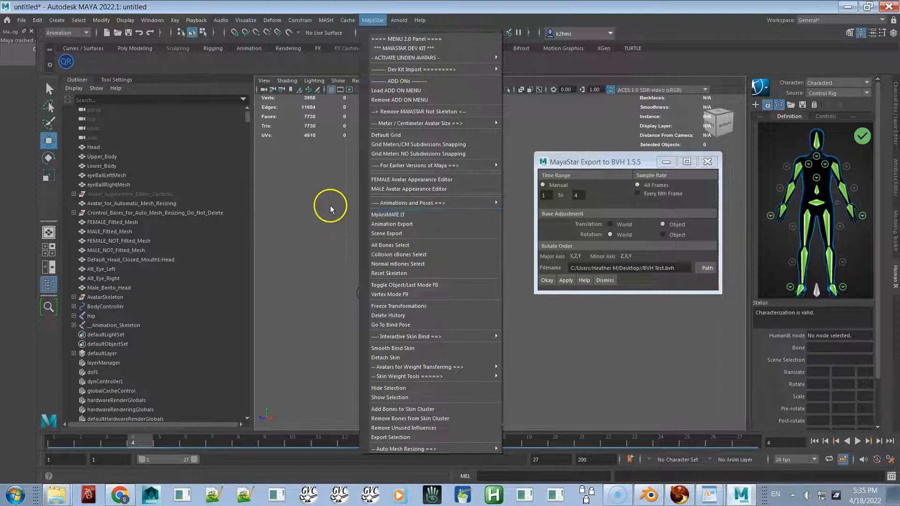